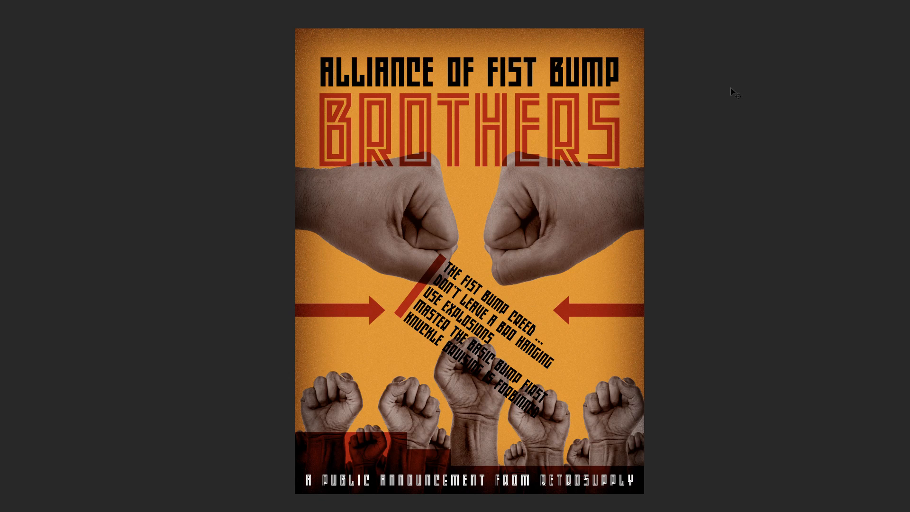
# - Look over the Constructivist Poster Inspiration board in Chrome and return to Photoshop
pyautogui.press('super+Tab')
pyautogui.press('super+Tab')
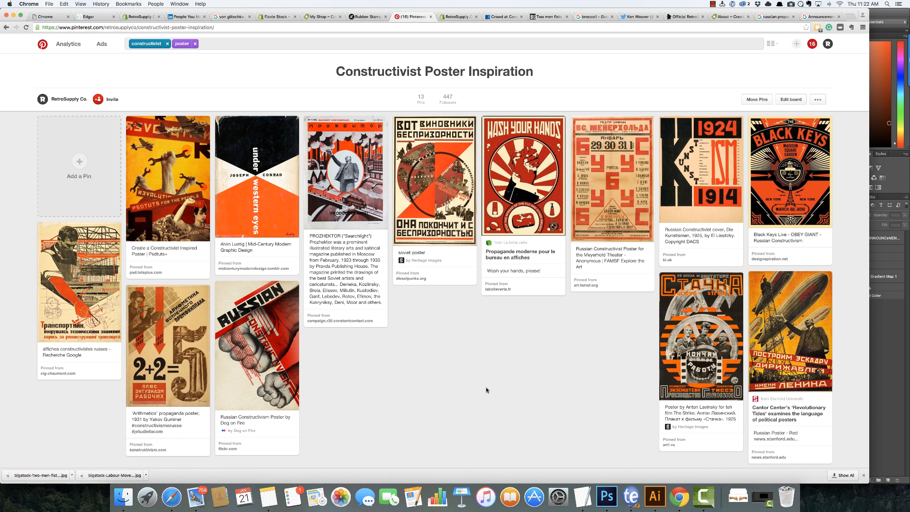
pyautogui.press('super+Tab')
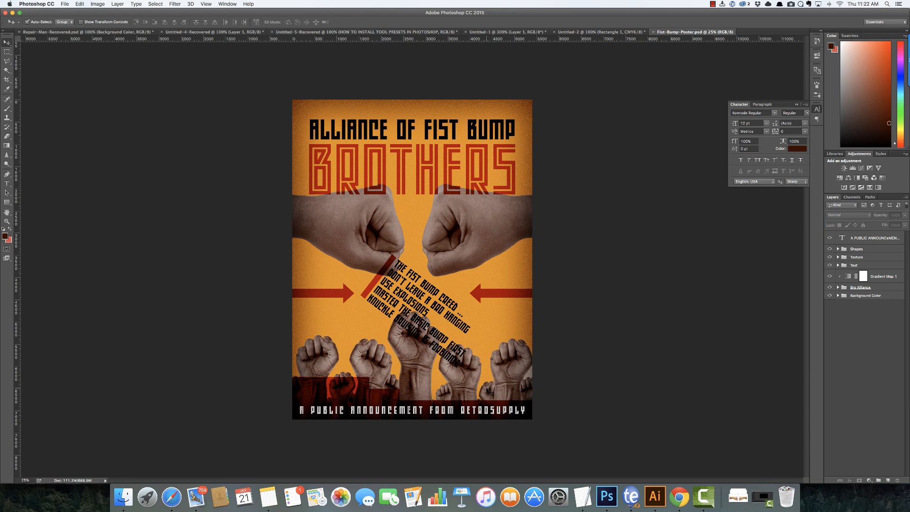
# - Create a new 18 × 24 inch document at 300 pixels/inch in 8-bit RGB Color with a white background
pyautogui.click(64, 4)
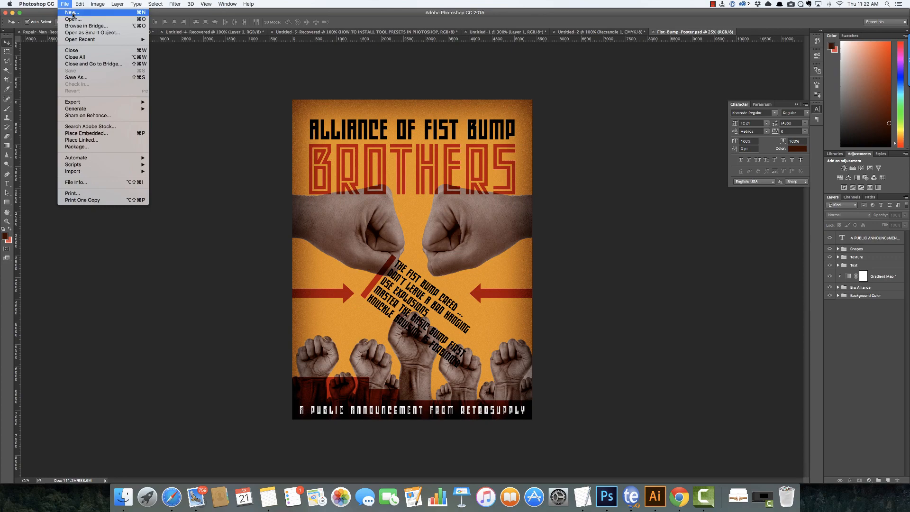
pyautogui.click(72, 13)
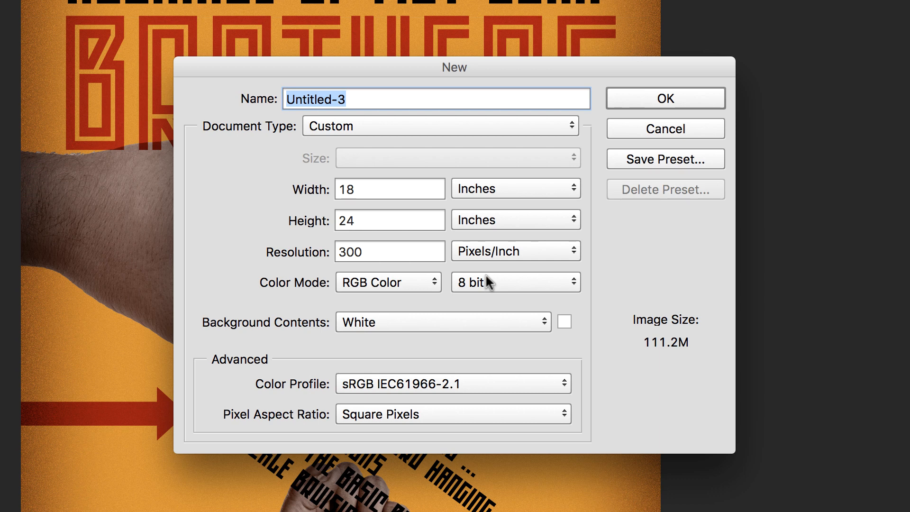
pyautogui.click(653, 99)
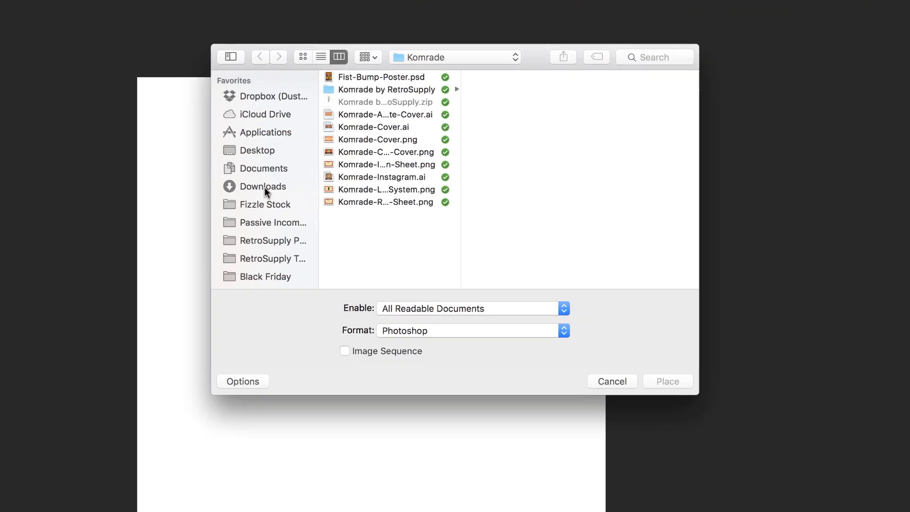
# - Place bigstock-Labour-Movement-Workers-Union-79366546.jpg from Downloads and align it with the bottom edge of the canvas
pyautogui.click(358, 189)
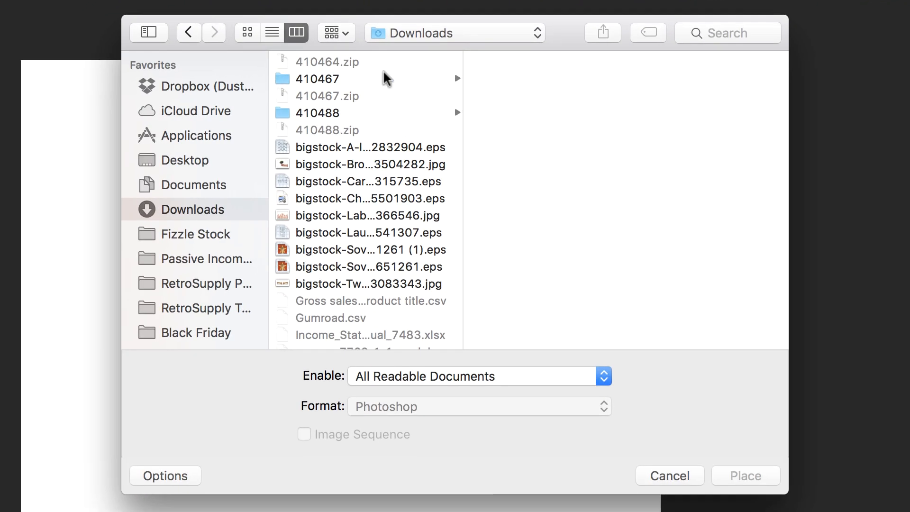
pyautogui.click(332, 215)
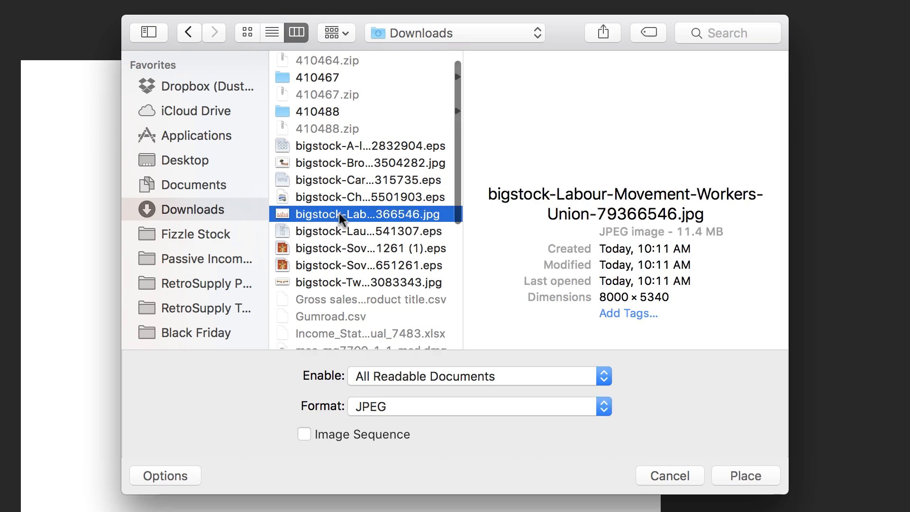
pyautogui.click(753, 476)
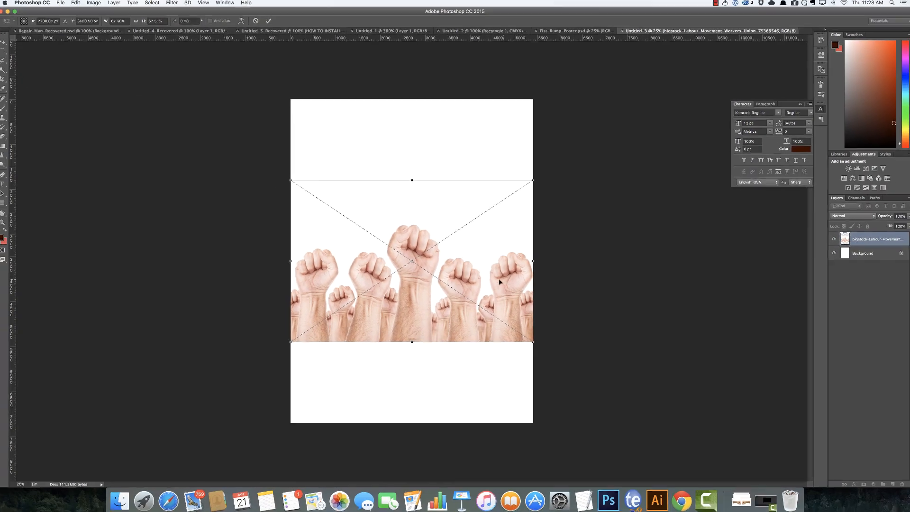
pyautogui.moveTo(499, 282); pyautogui.dragTo(491, 353)
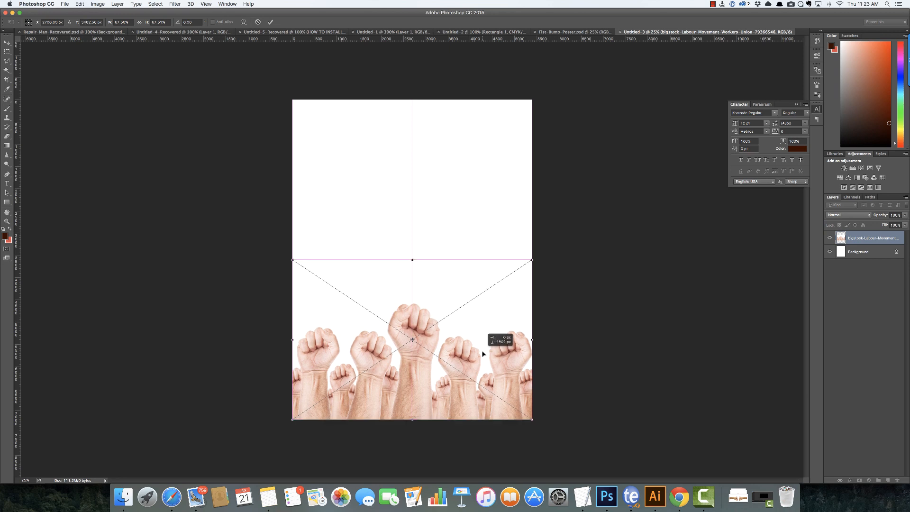
pyautogui.press('Return')
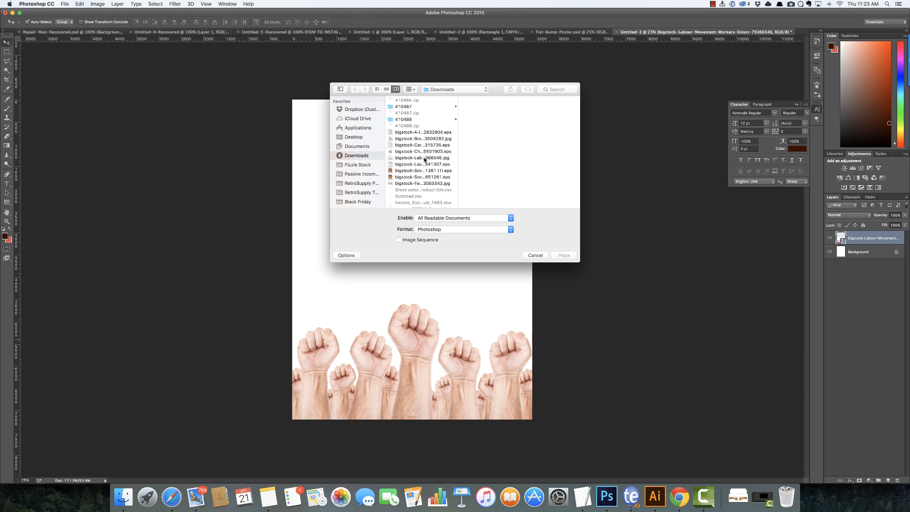
# - Place the bigstock Two-men-fists-punching image from Downloads and move it up above the raised fists
pyautogui.scroll(-1, 425, 160)
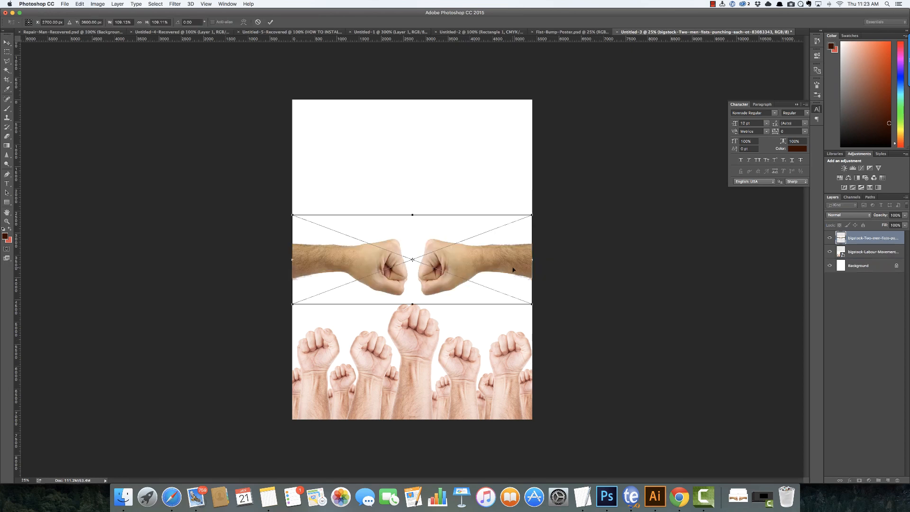
pyautogui.moveTo(514, 267); pyautogui.dragTo(513, 234)
pyautogui.press('Return')
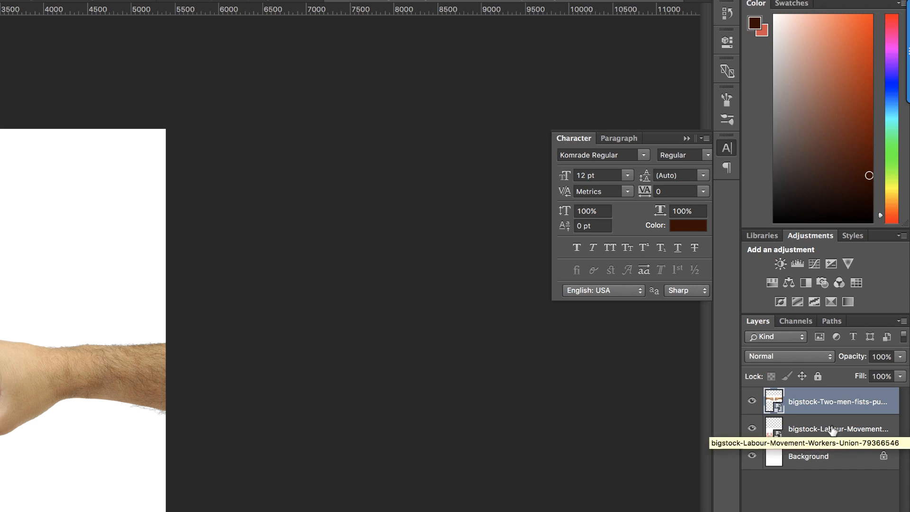
# - Add a Black & White adjustment clipped to the raised-fists layer, with Reds -91, Yellows 19 and Greens 44
pyautogui.click(834, 429)
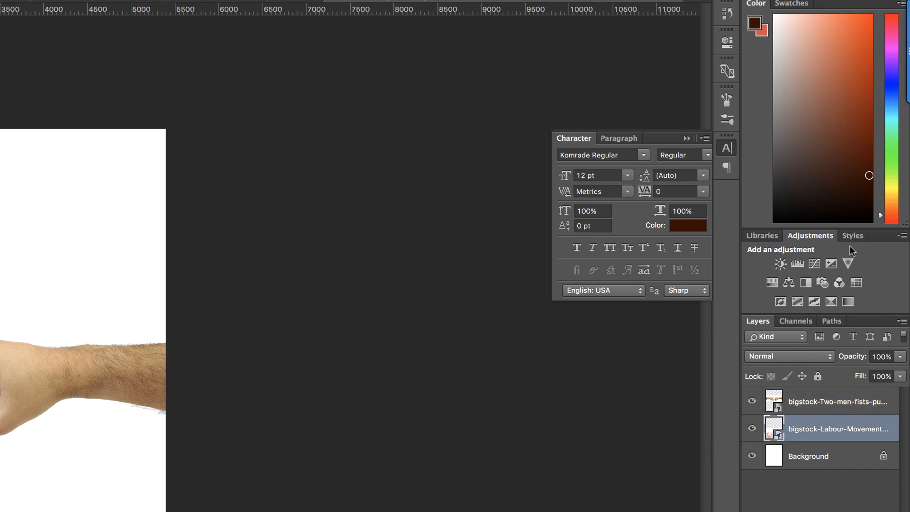
pyautogui.click(805, 283)
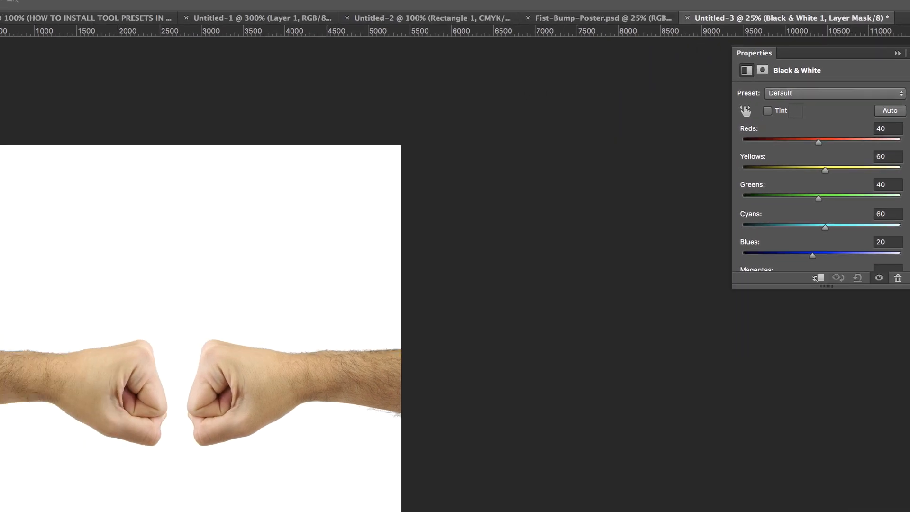
pyautogui.click(76, 6)
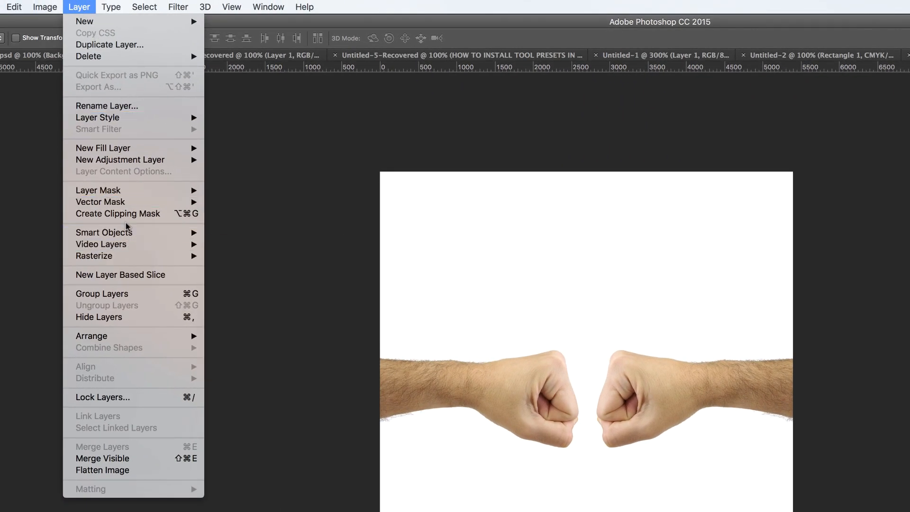
pyautogui.click(127, 215)
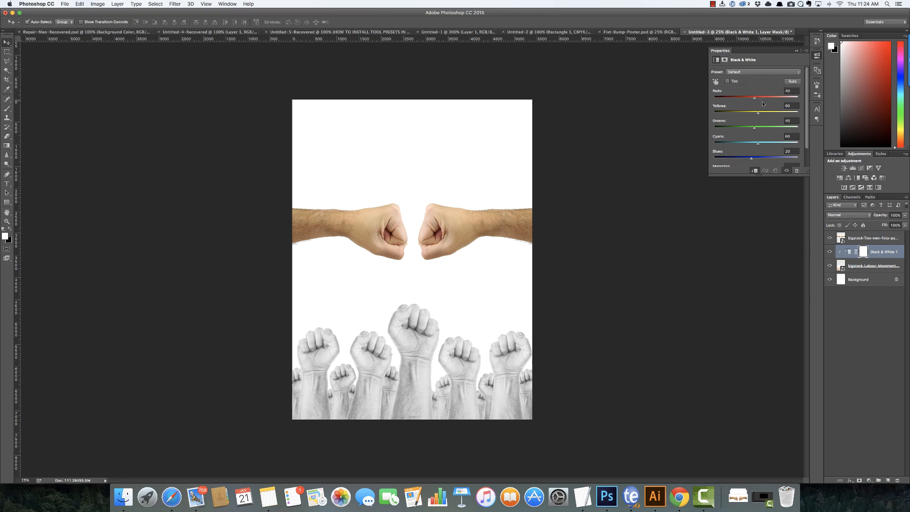
pyautogui.moveTo(754, 99); pyautogui.dragTo(755, 131)
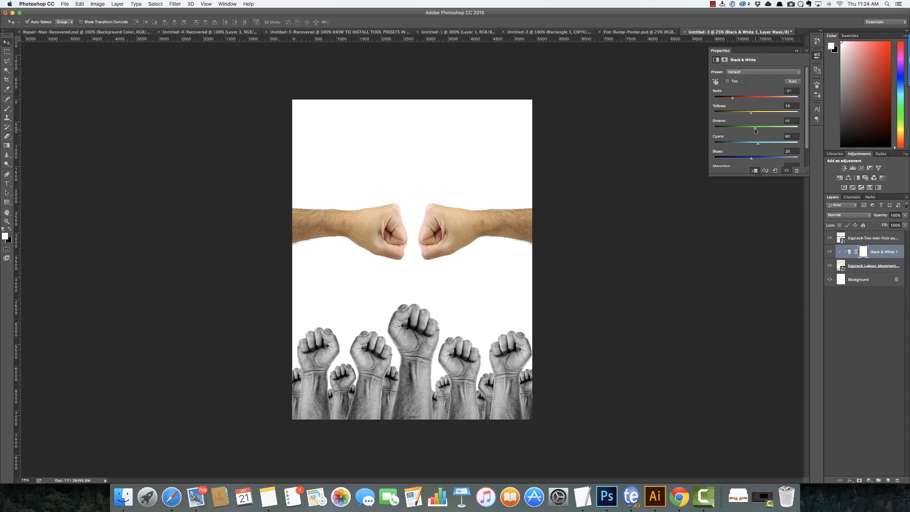
# - Add a Black & White adjustment clipped to the two-men-fists layer and lower its Reds to darken the arms
pyautogui.click(872, 238)
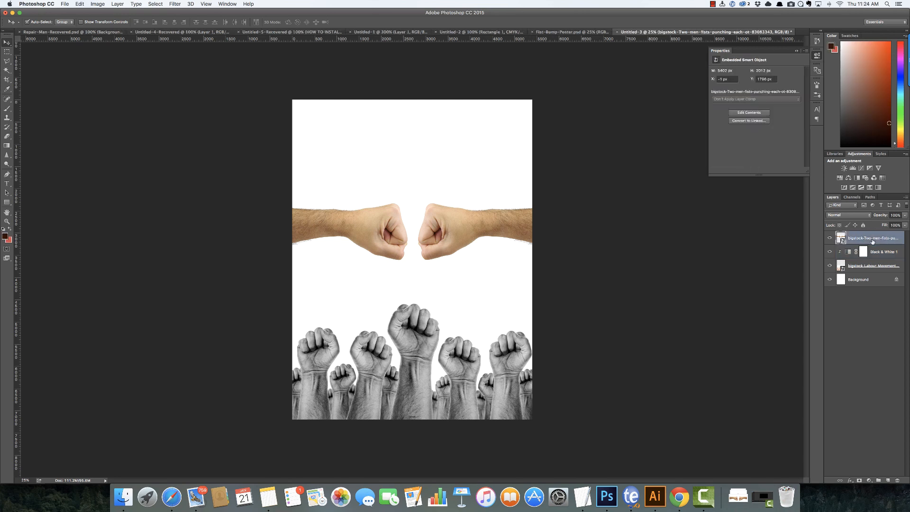
pyautogui.click(857, 177)
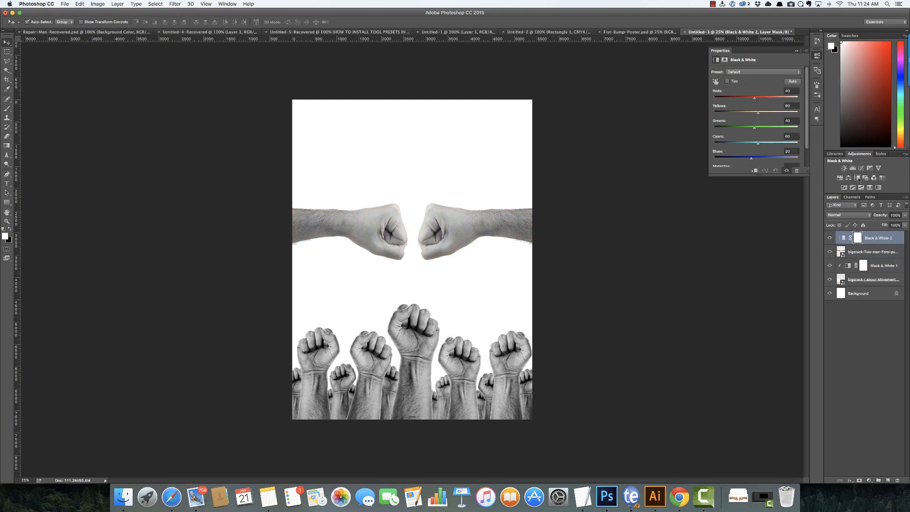
pyautogui.click(117, 4)
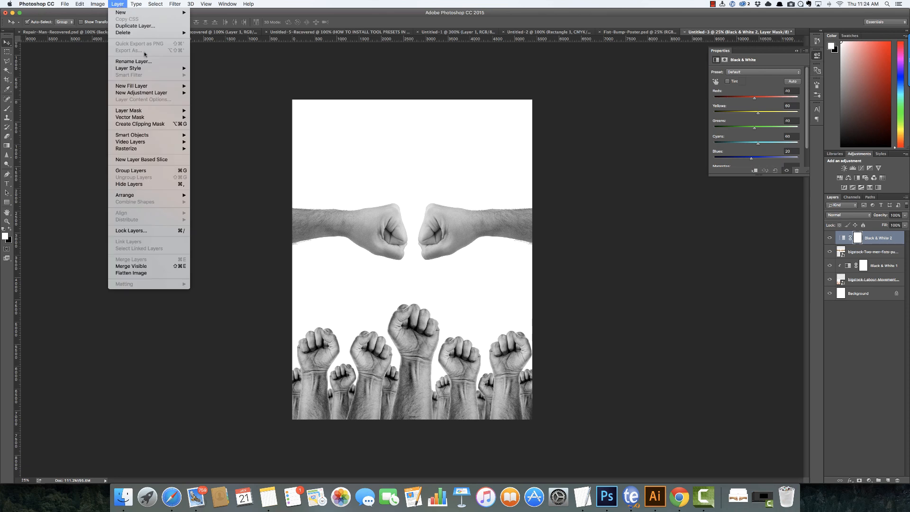
pyautogui.click(140, 124)
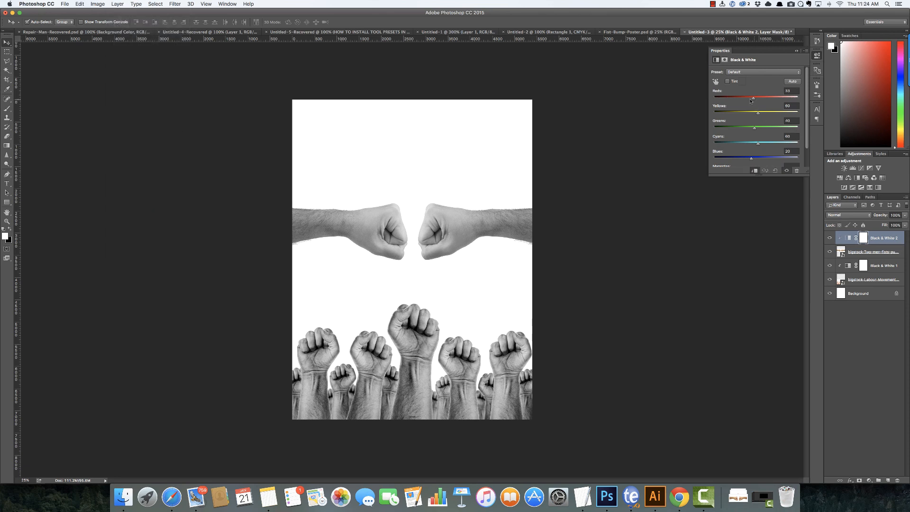
pyautogui.moveTo(753, 97); pyautogui.dragTo(740, 100)
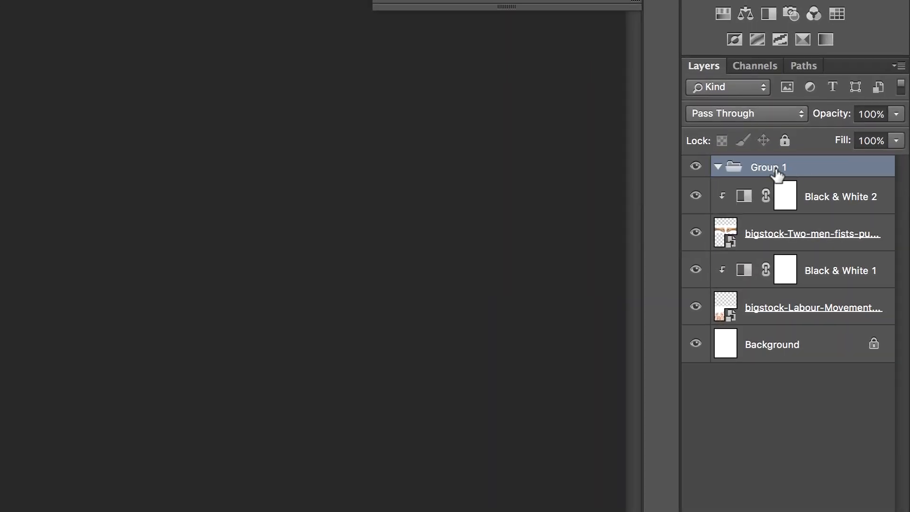
# - Rename the new layer group as Fists
pyautogui.doubleClick(772, 168)
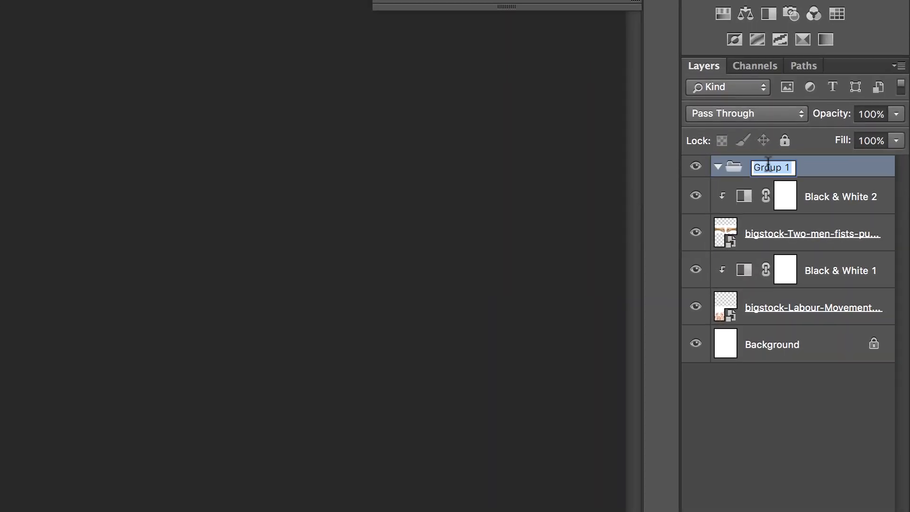
pyautogui.write('Fists')
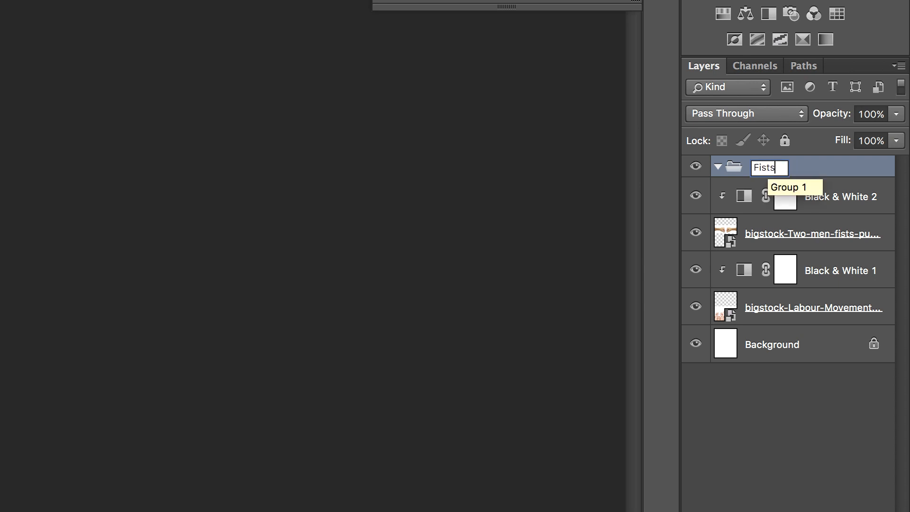
pyautogui.press('Return')
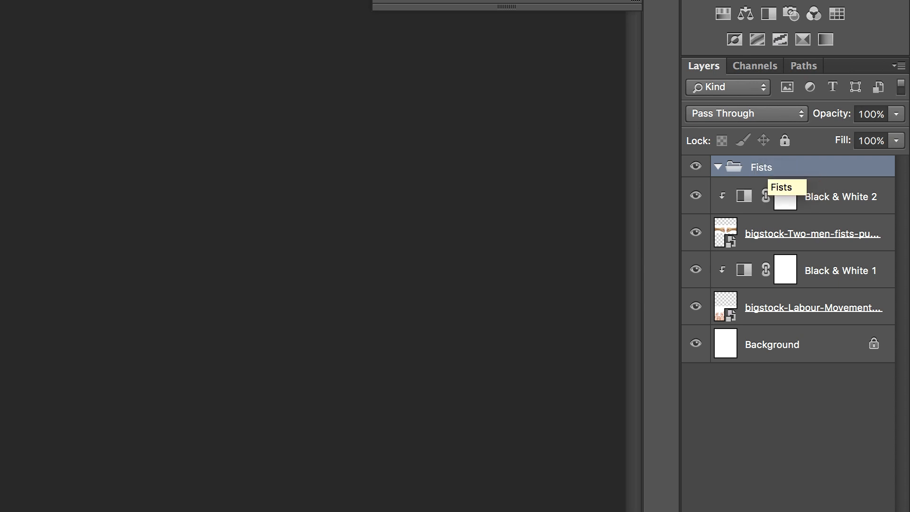
# - Move both fist images and their Black & White adjustments into the Fists group and collapse the group
pyautogui.click(857, 197)
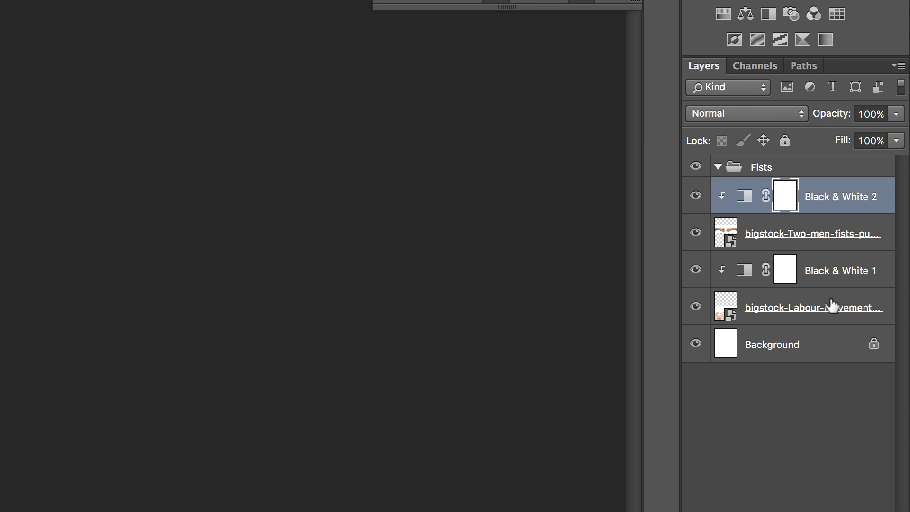
pyautogui.keyDown('shift'); pyautogui.click(833, 305); pyautogui.keyUp('shift')
pyautogui.moveTo(829, 189)
pyautogui.mouseDown()
pyautogui.moveTo(823, 163)
pyautogui.moveTo(826, 171)
pyautogui.mouseUp()
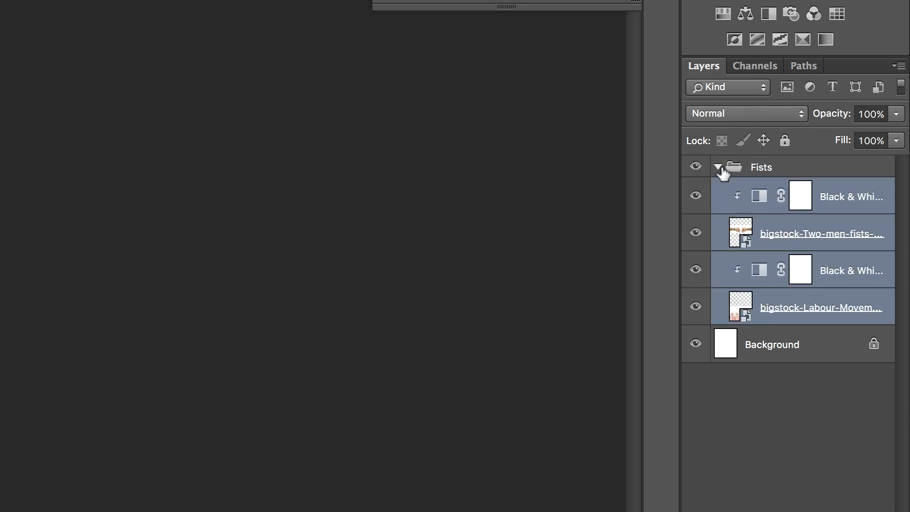
pyautogui.click(719, 168)
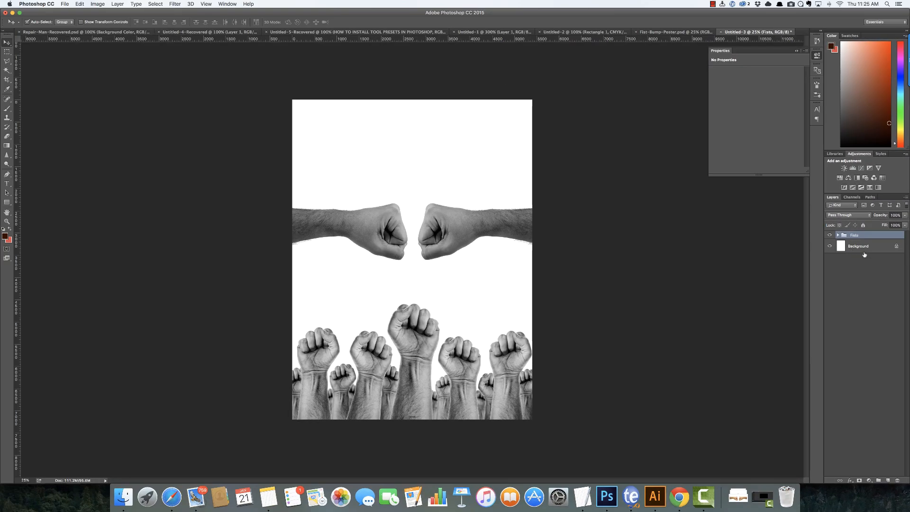
# - Make the Background layer active and switch to the Fist-Bump-Poster.psd document
pyautogui.click(873, 247)
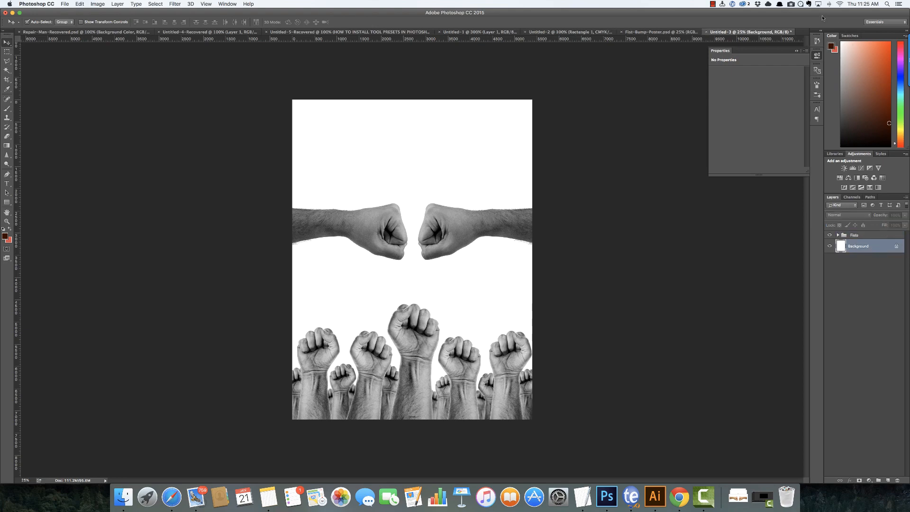
pyautogui.press('super+Tab')
pyautogui.press('super+Tab')
pyautogui.click(662, 32)
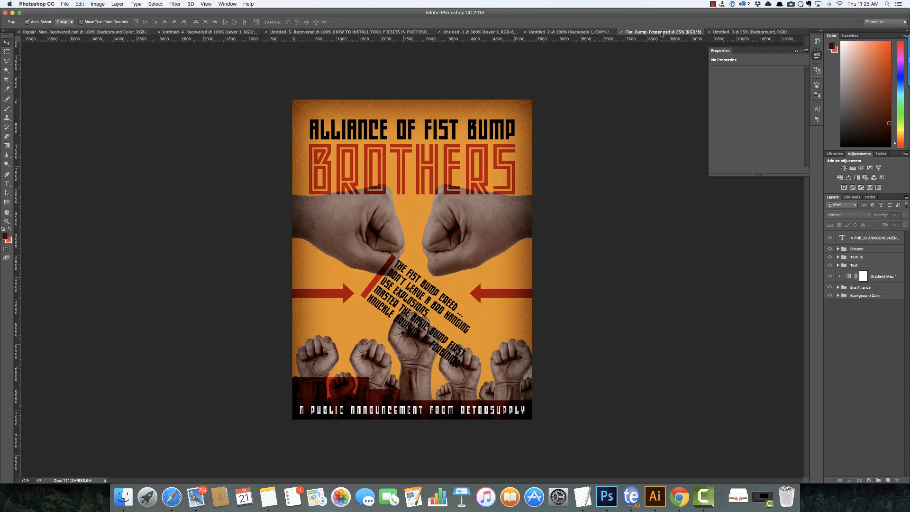
# - Sample the poster's orange background with ColorSnapper, copy it as CSS Hex #e49f3c, and return to the Untitled-3 document
pyautogui.click(801, 4)
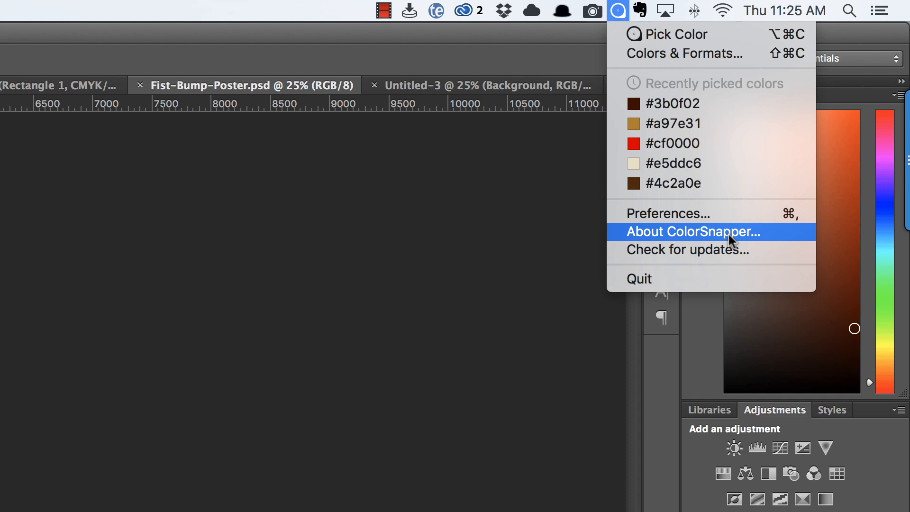
pyautogui.click(656, 38)
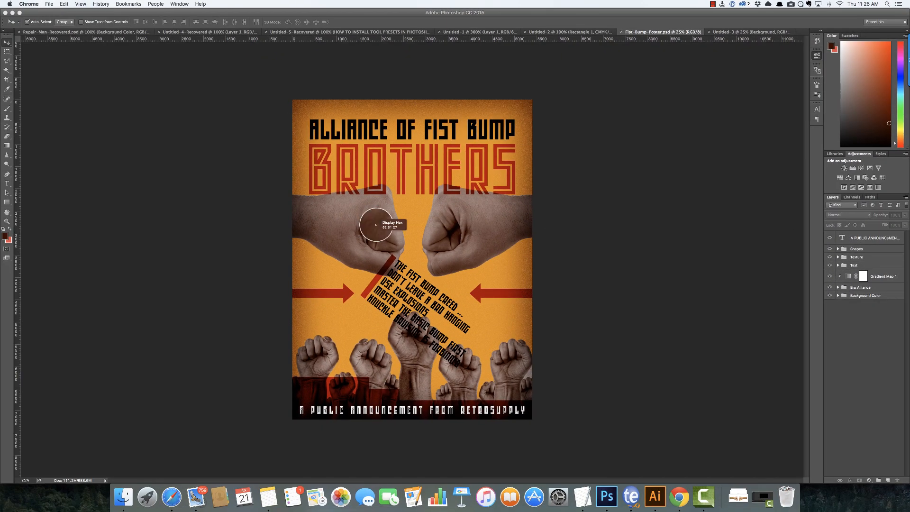
pyautogui.click(411, 226)
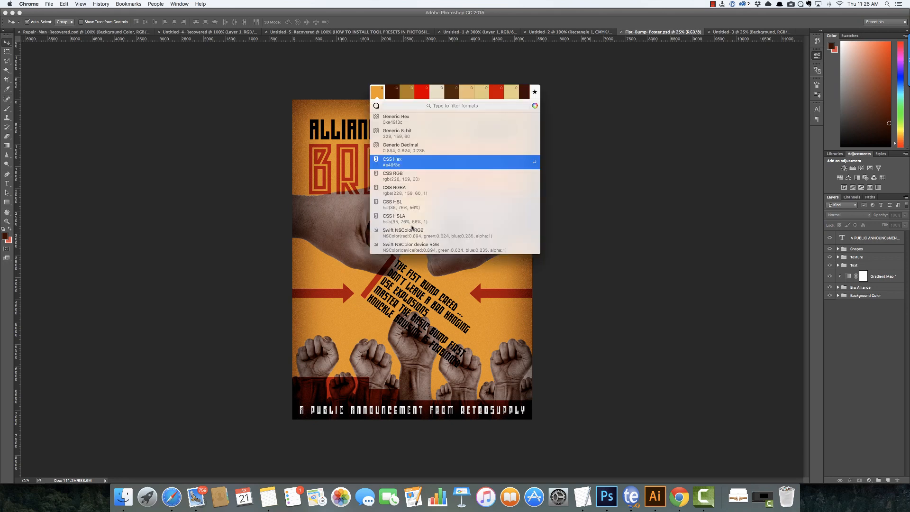
pyautogui.click(426, 166)
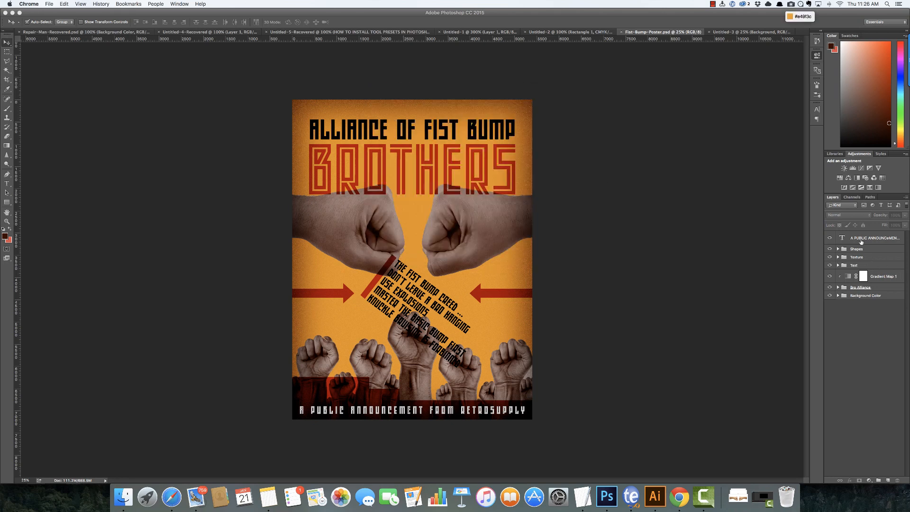
pyautogui.click(720, 33)
pyautogui.click(722, 33)
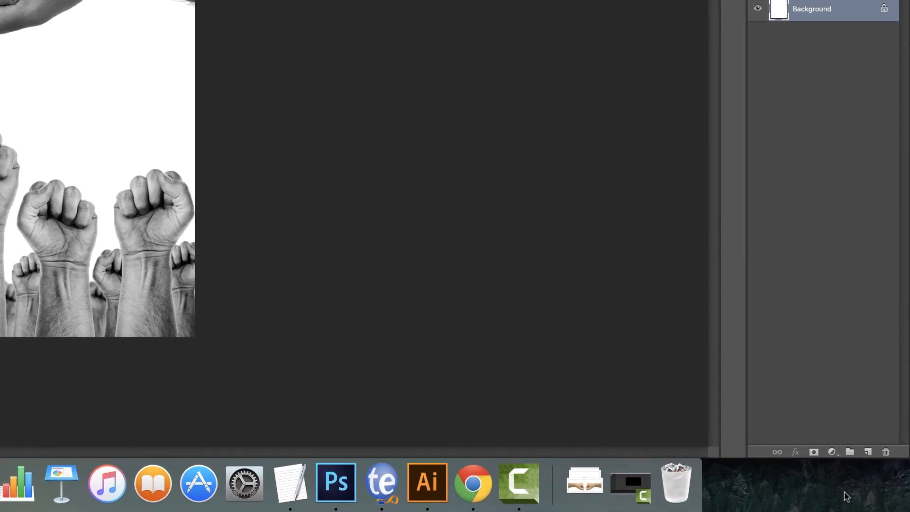
# - Add a Solid Color fill layer in #e49f3c directly above the Background layer
pyautogui.click(832, 452)
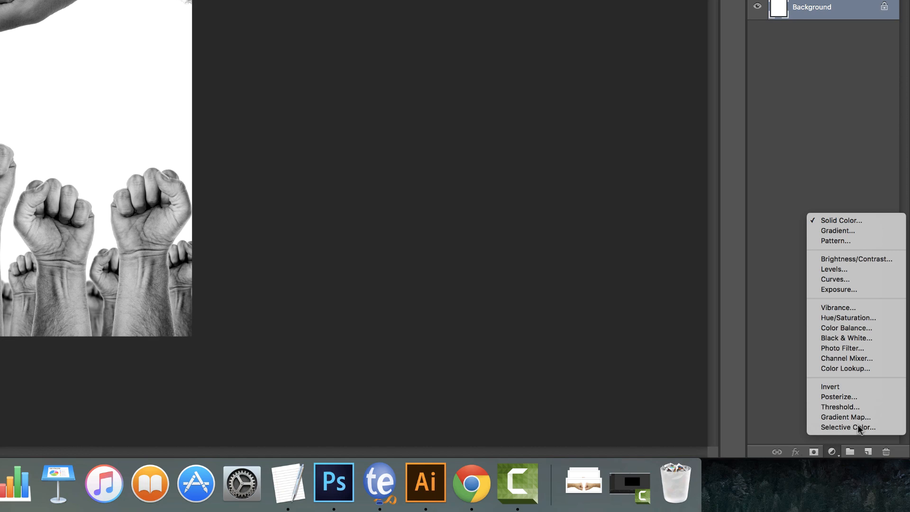
pyautogui.click(851, 225)
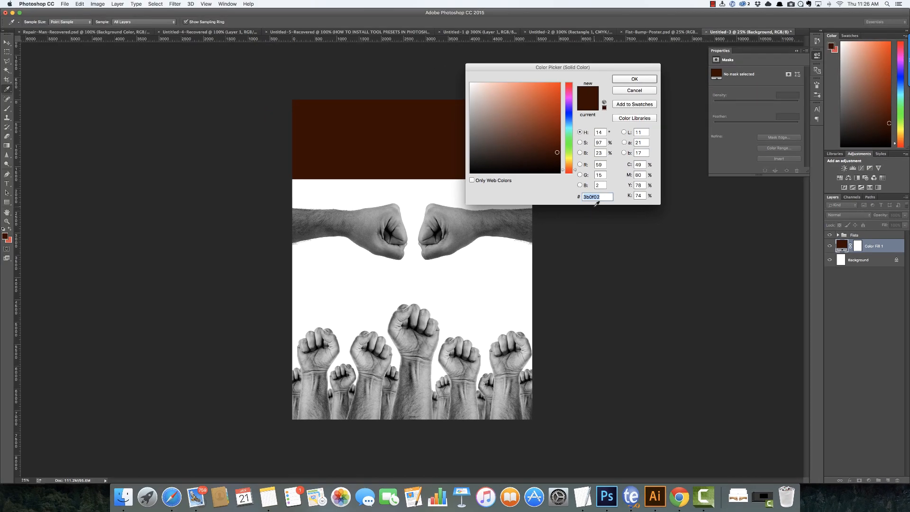
pyautogui.press('super+v')
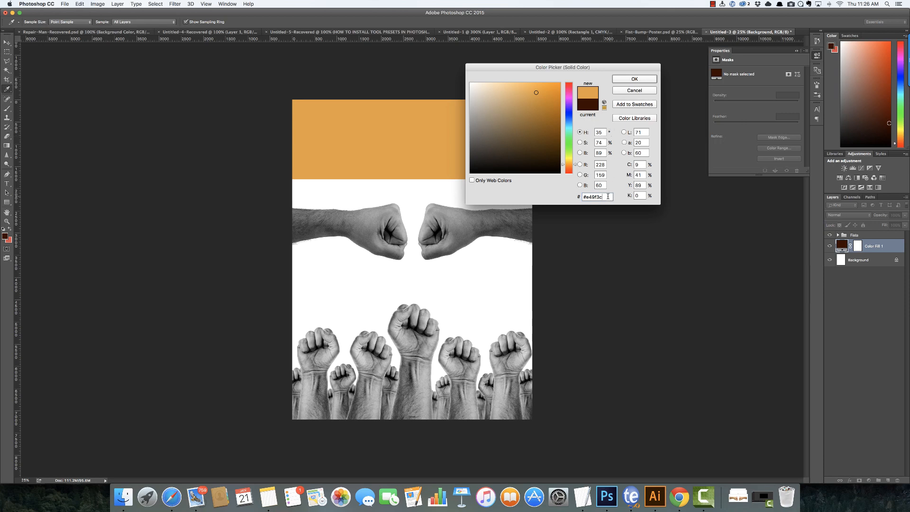
pyautogui.click(623, 79)
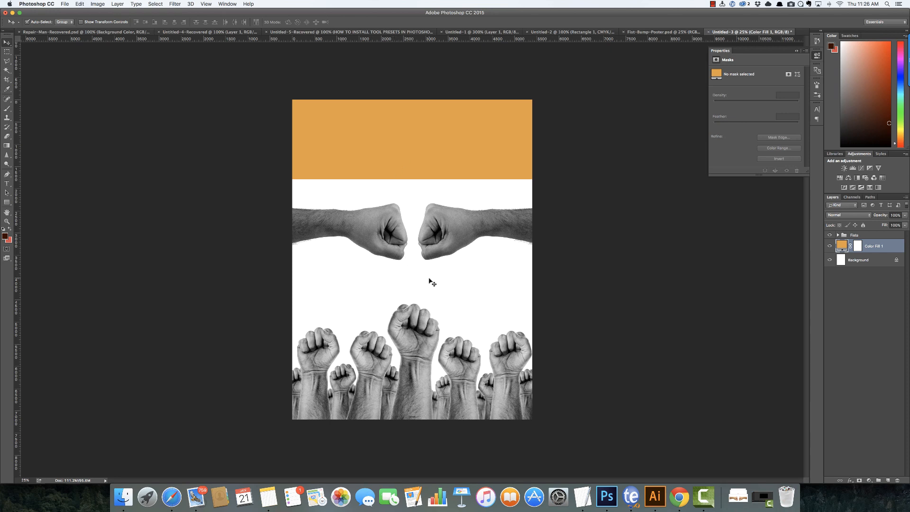
# - Hide the orange Color Fill 1 layer and select the two-men fists image layer inside the expanded Fists group
pyautogui.click(829, 235)
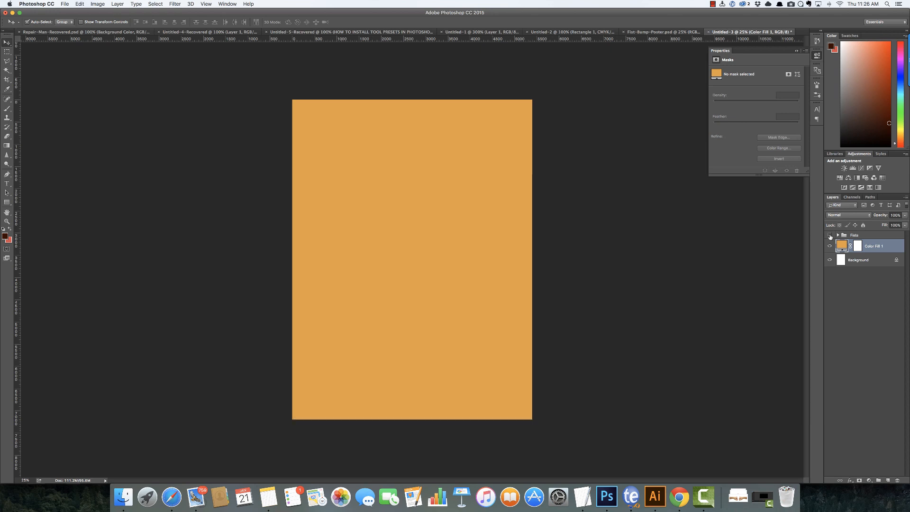
pyautogui.click(830, 235)
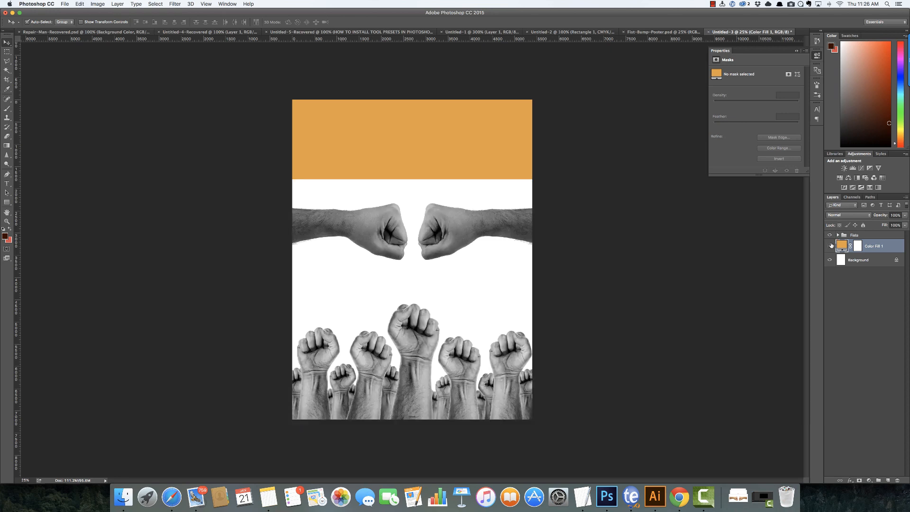
pyautogui.click(829, 245)
pyautogui.click(837, 235)
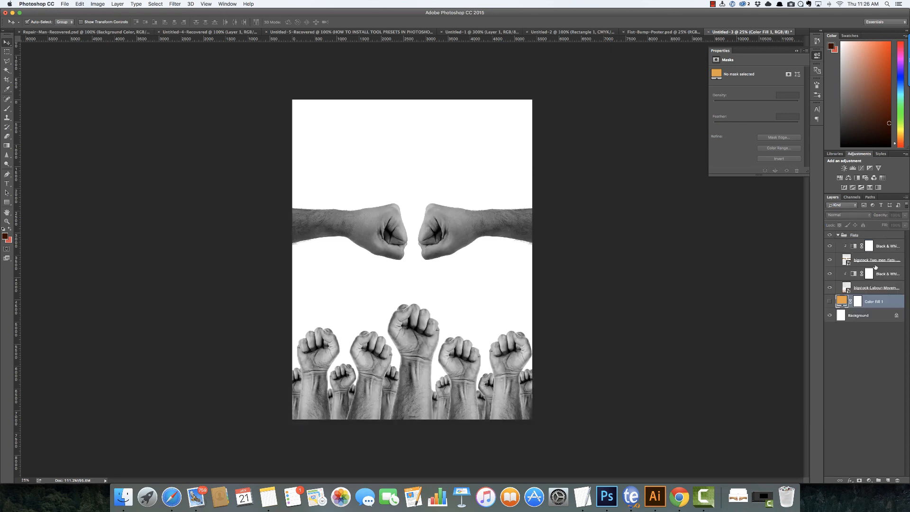
pyautogui.click(899, 257)
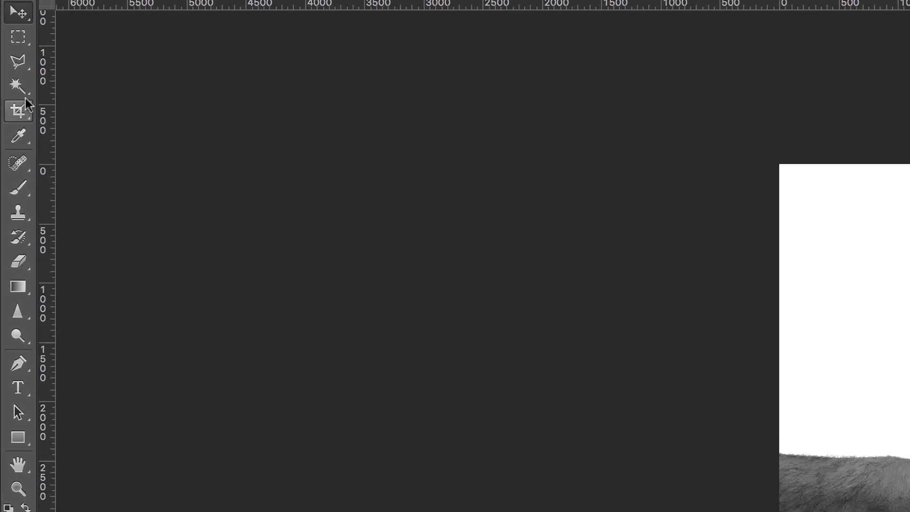
# - Mask out the white around the two bumping fists using an inverted Magic Wand selection of that white
pyautogui.click(23, 97)
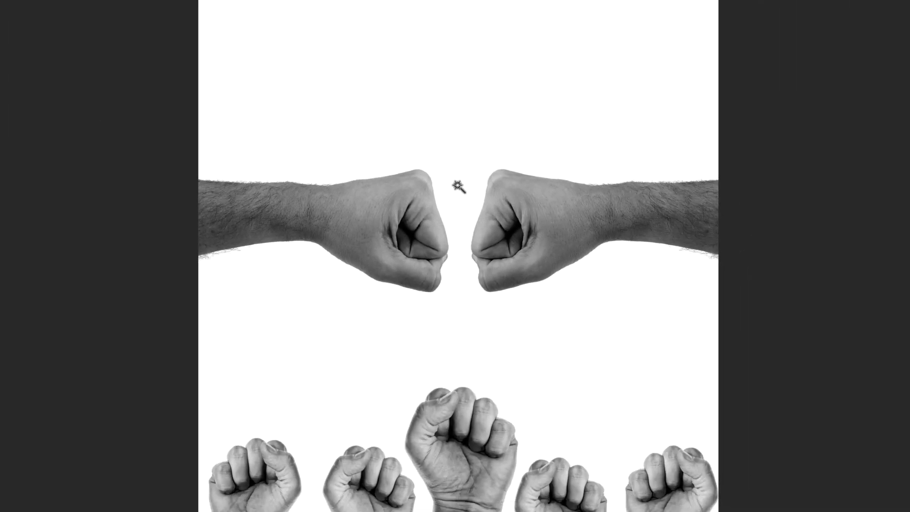
pyautogui.click(457, 186)
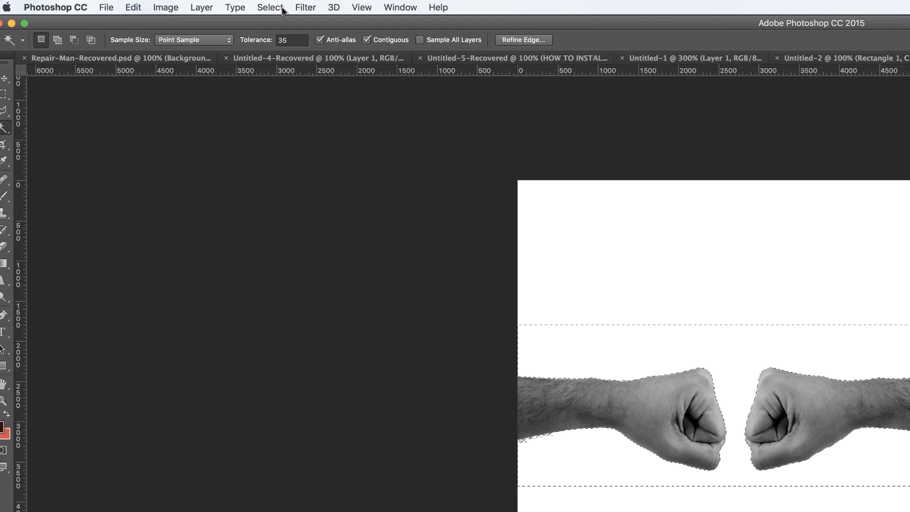
pyautogui.click(284, 10)
pyautogui.click(292, 58)
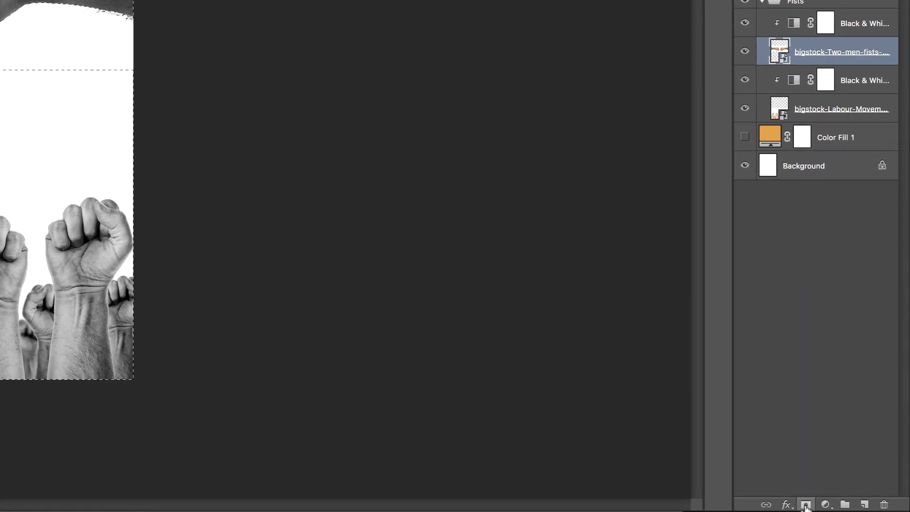
pyautogui.click(805, 505)
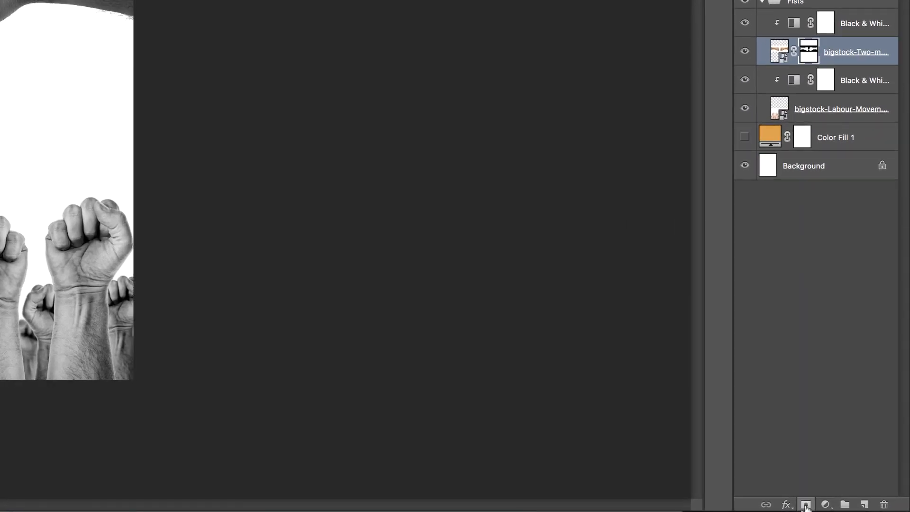
# - Mask out the white around the raised fists on the Labour Movement layer using an inverted Magic Wand selection
pyautogui.click(857, 104)
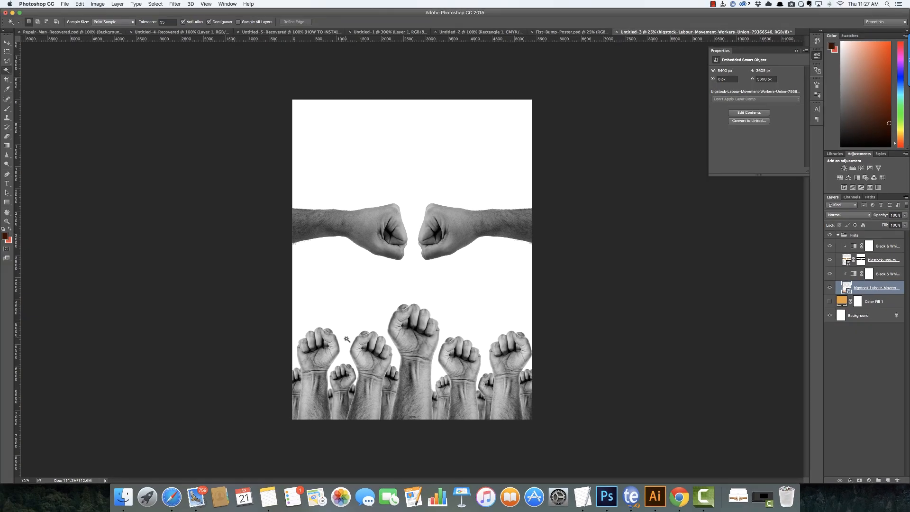
pyautogui.click(346, 337)
pyautogui.click(155, 4)
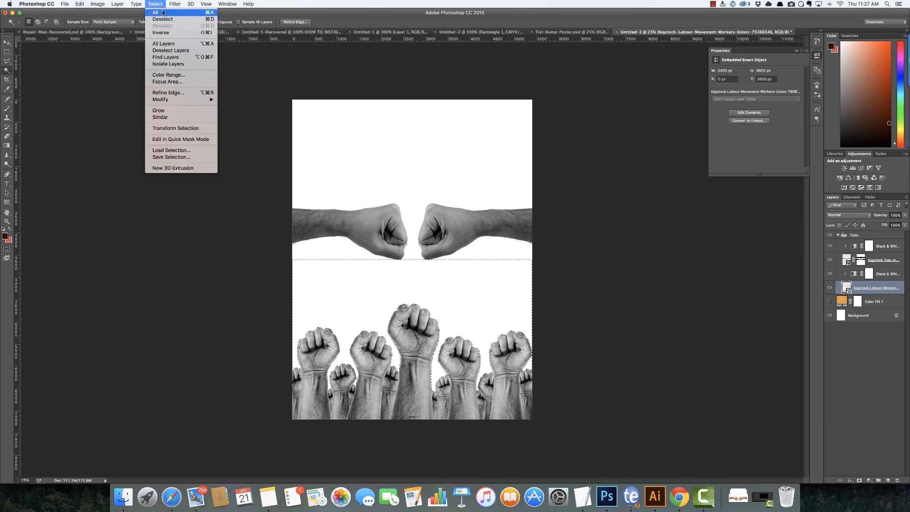
pyautogui.click(161, 33)
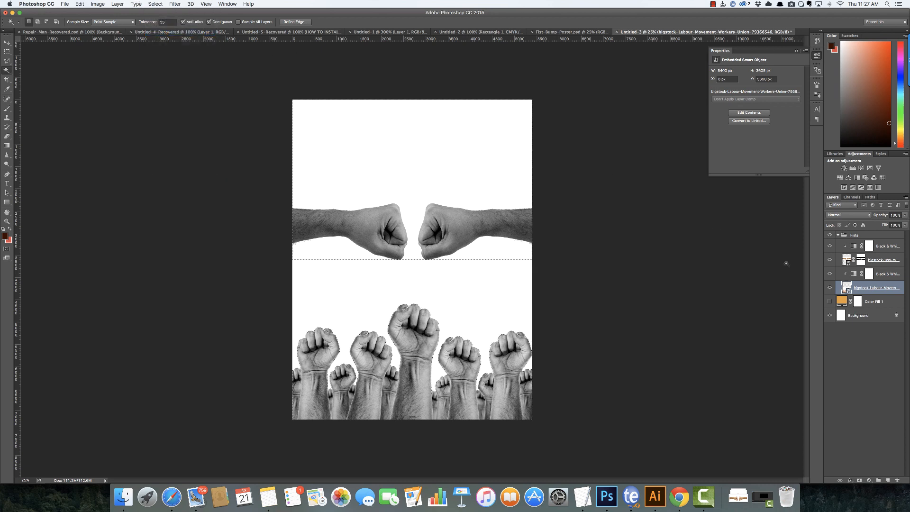
pyautogui.click(858, 481)
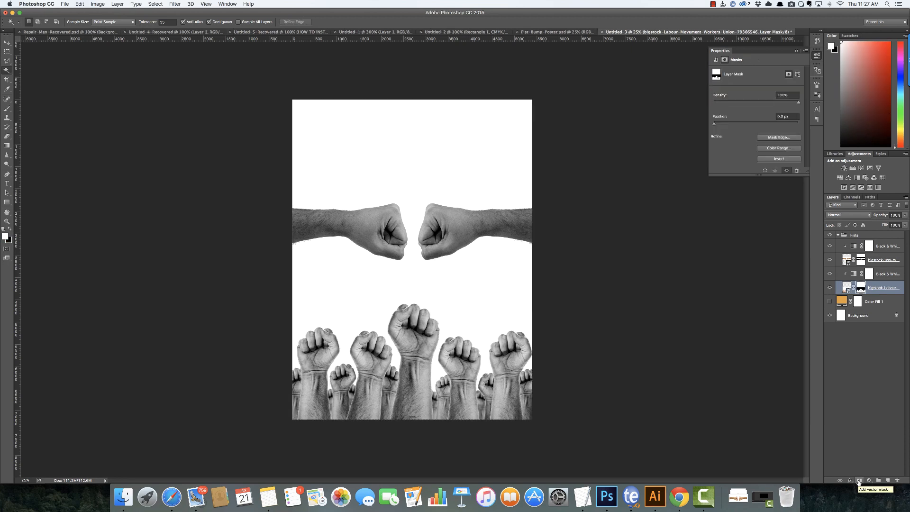
# - Collapse the Fists group and show the Color Fill 1 layer, checking the design against the Fist-Bump-Poster.psd document
pyautogui.click(838, 235)
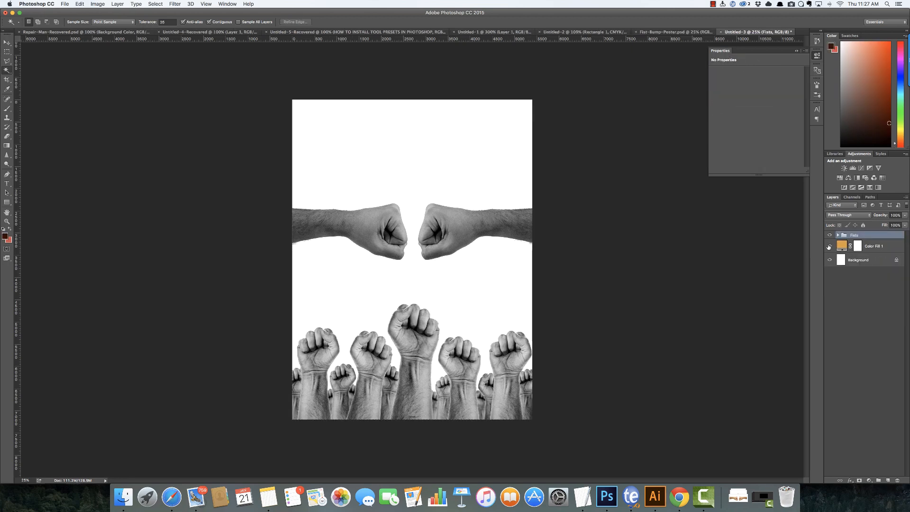
pyautogui.click(830, 246)
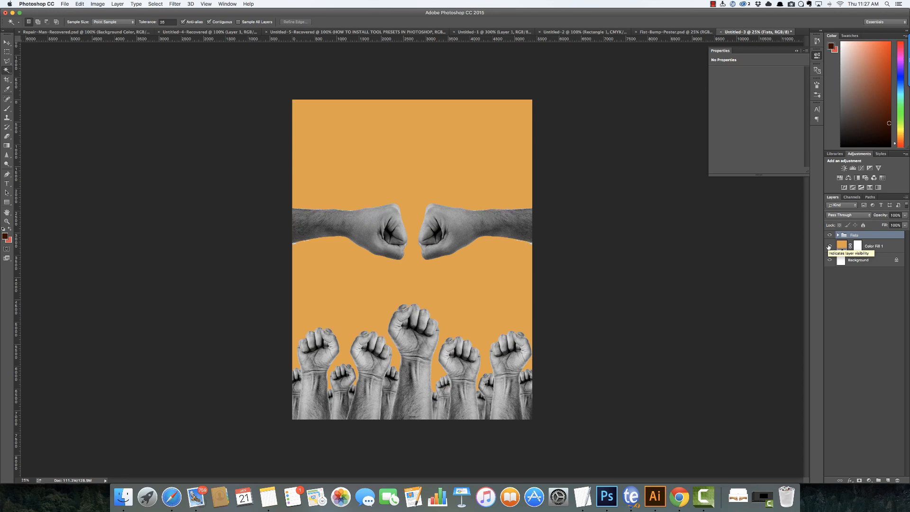
pyautogui.click(664, 32)
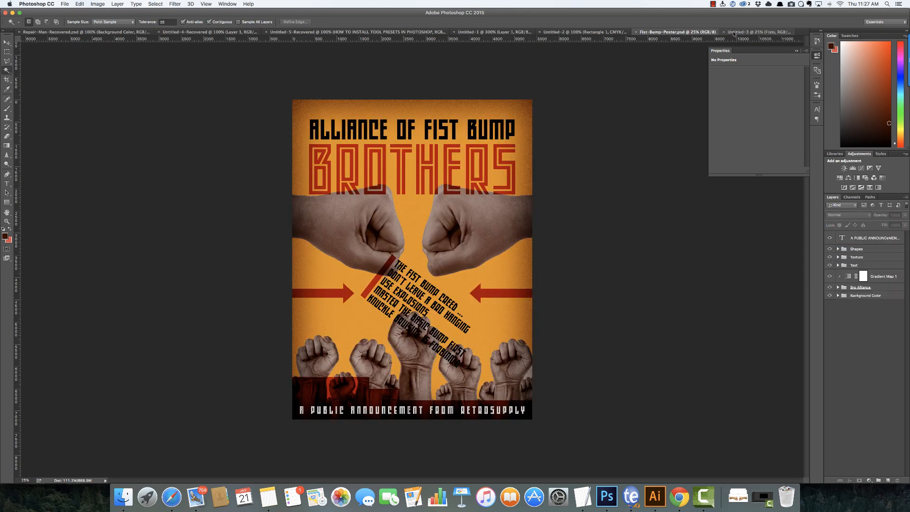
pyautogui.click(734, 32)
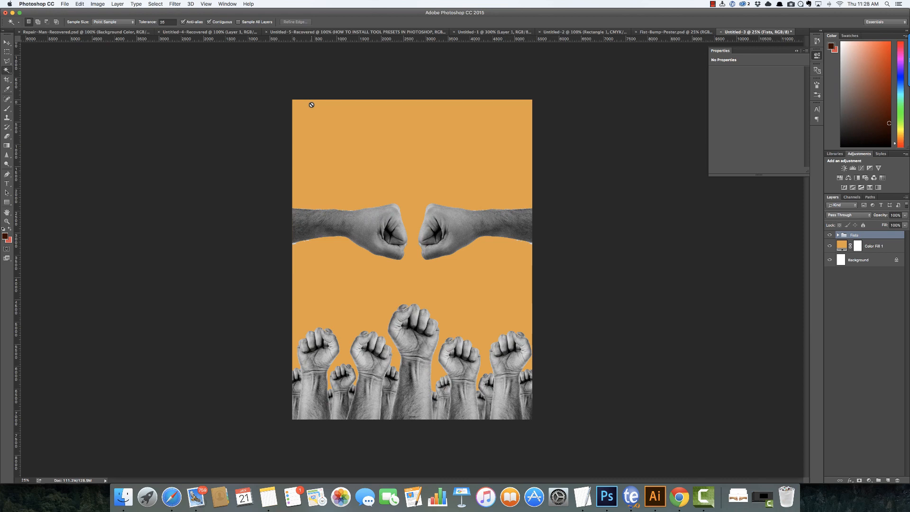
# - Add a text line reading ALLIANCE near the poster's top and check the headline wording in the Fist-Bump-Poster.psd document
pyautogui.press('t')
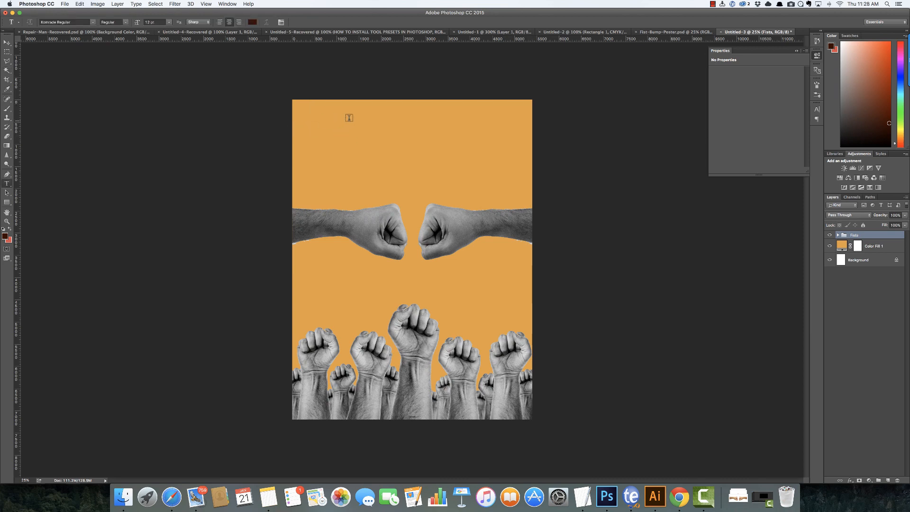
pyautogui.click(398, 126)
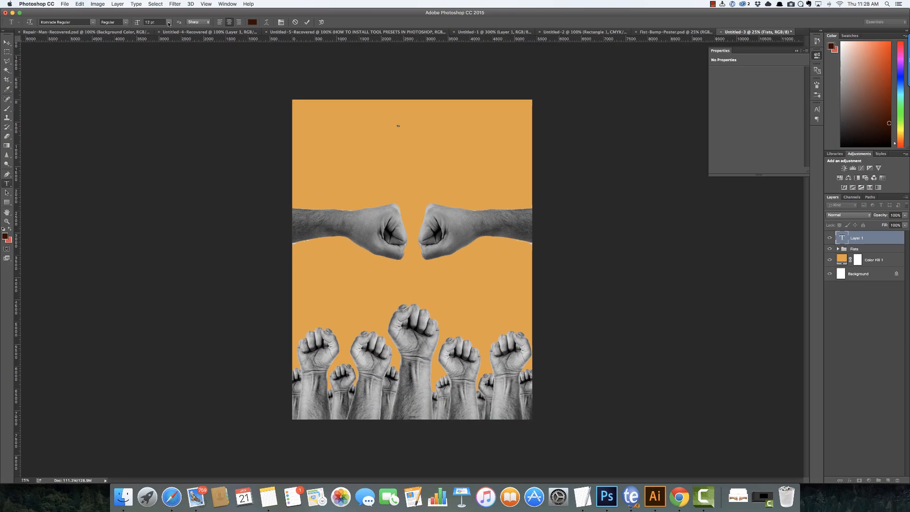
pyautogui.write('ECT')
pyautogui.click(676, 32)
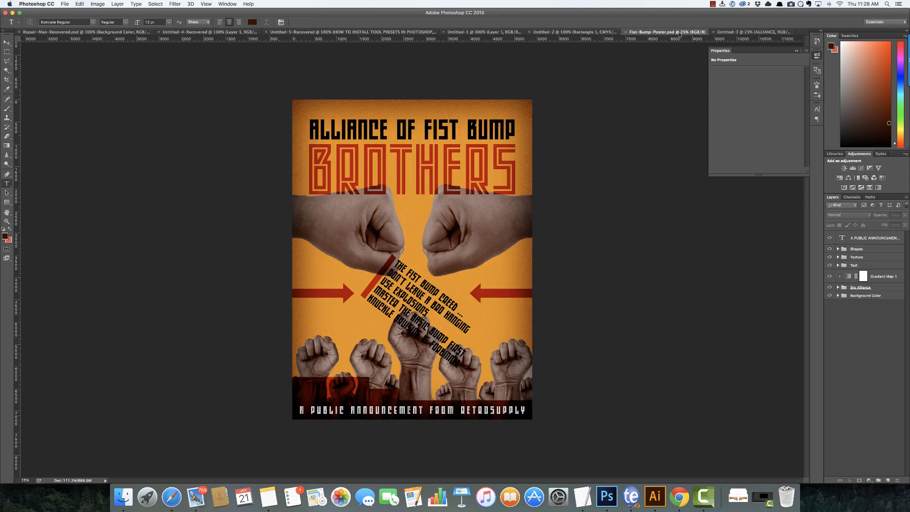
pyautogui.click(748, 32)
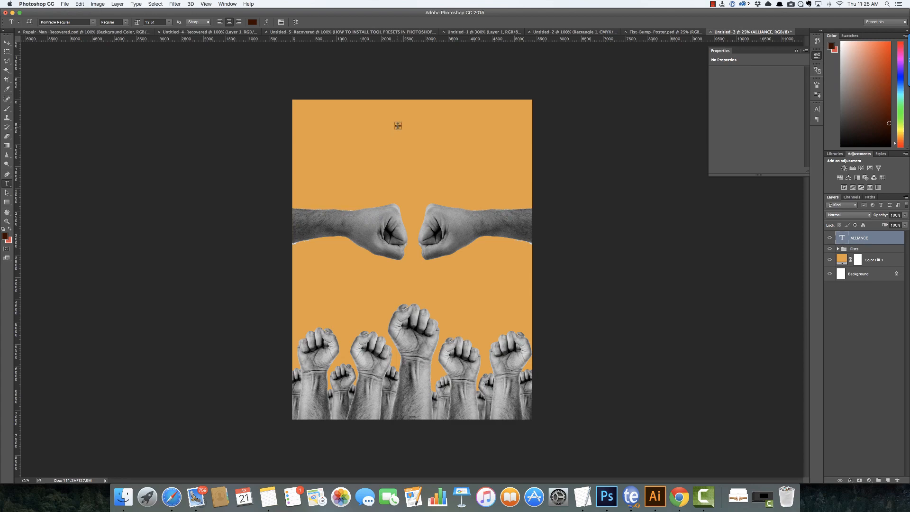
# - Replace the ALLIANCE text with ALLIANCE OF FIST BUMP
pyautogui.press('super+plus')
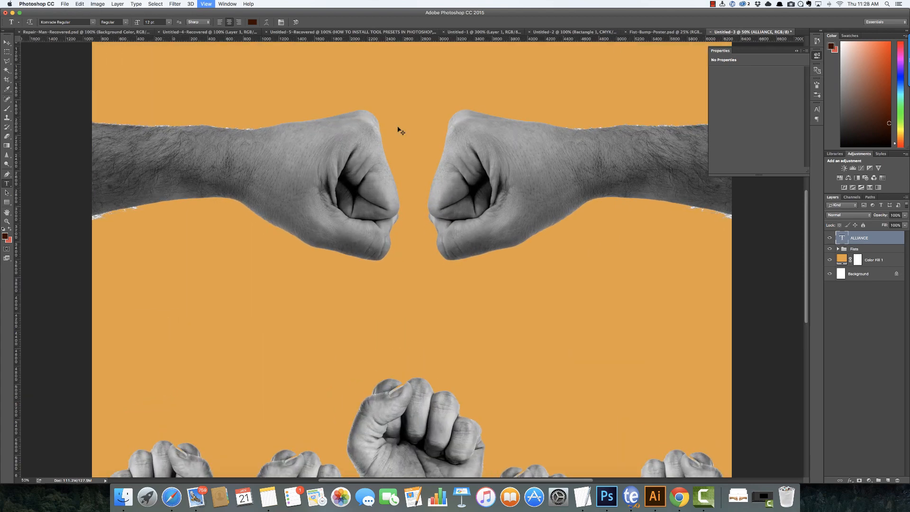
pyautogui.scroll(10, 398, 128)
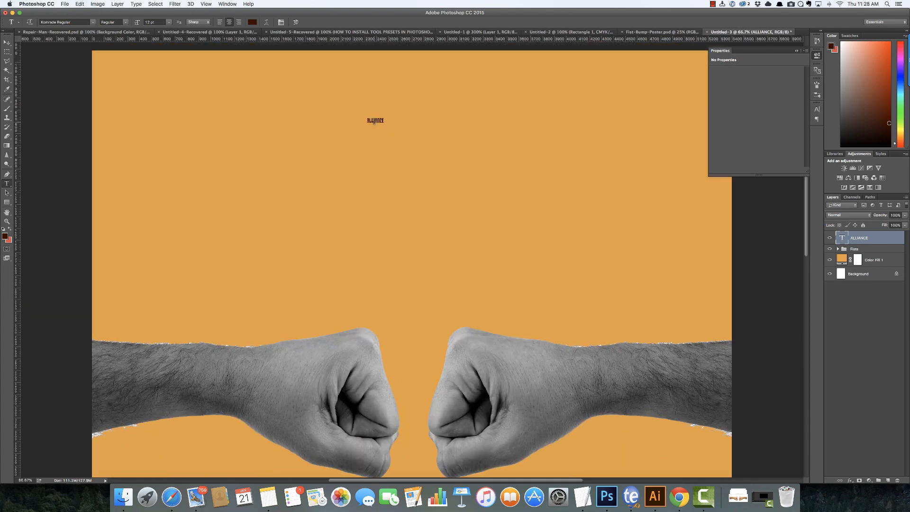
pyautogui.doubleClick(373, 121)
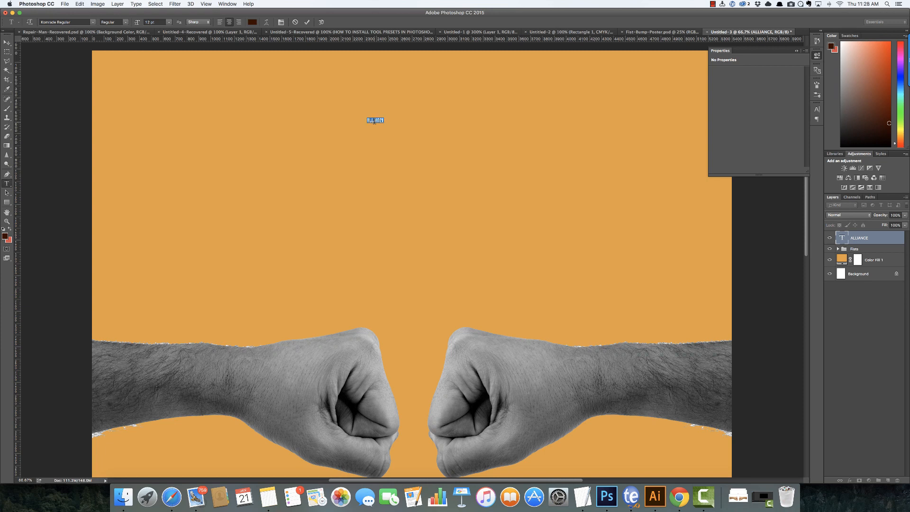
pyautogui.write('ALLIANCE OF AS')
pyautogui.write('T BUMP')
# - Scale the ALLIANCE OF FIST BUMP headline up to nearly the poster's width and centre it horizontally at X 2700 px
pyautogui.click(7, 42)
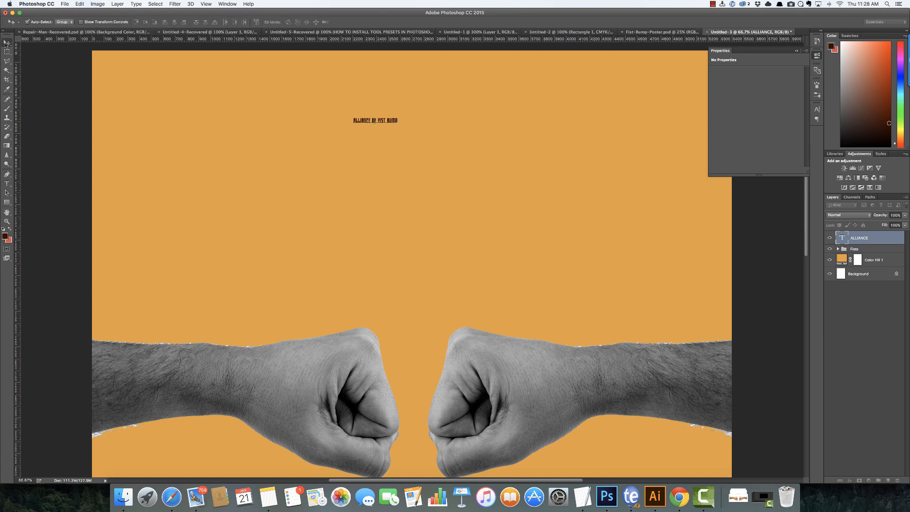
pyautogui.press('super+t')
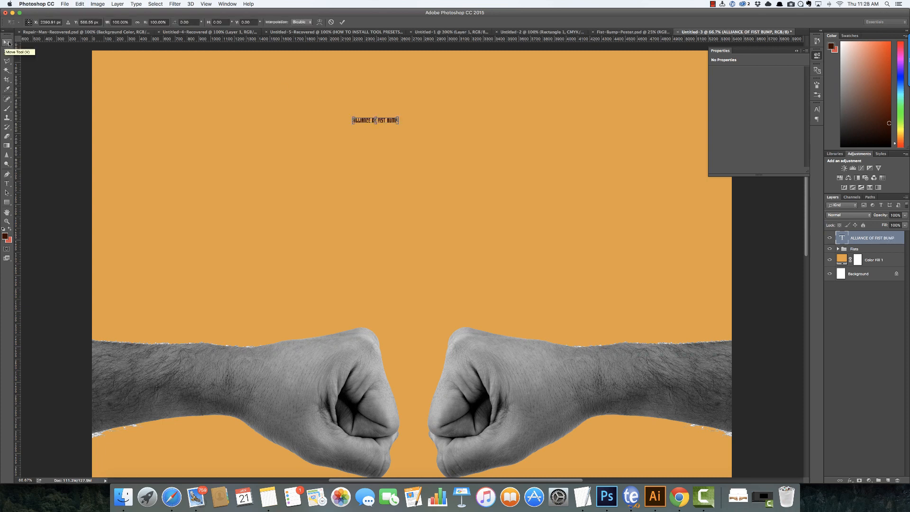
pyautogui.moveTo(400, 123); pyautogui.dragTo(391, 169)
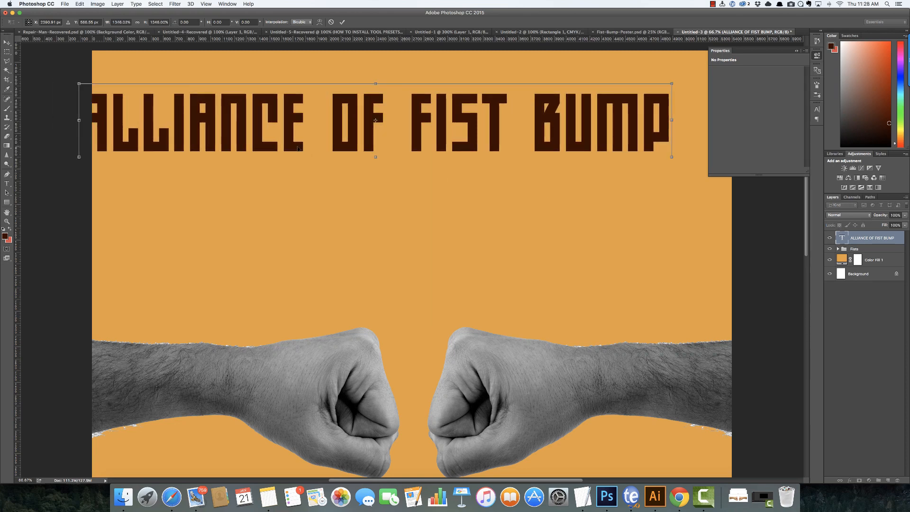
pyautogui.moveTo(299, 148); pyautogui.dragTo(331, 151)
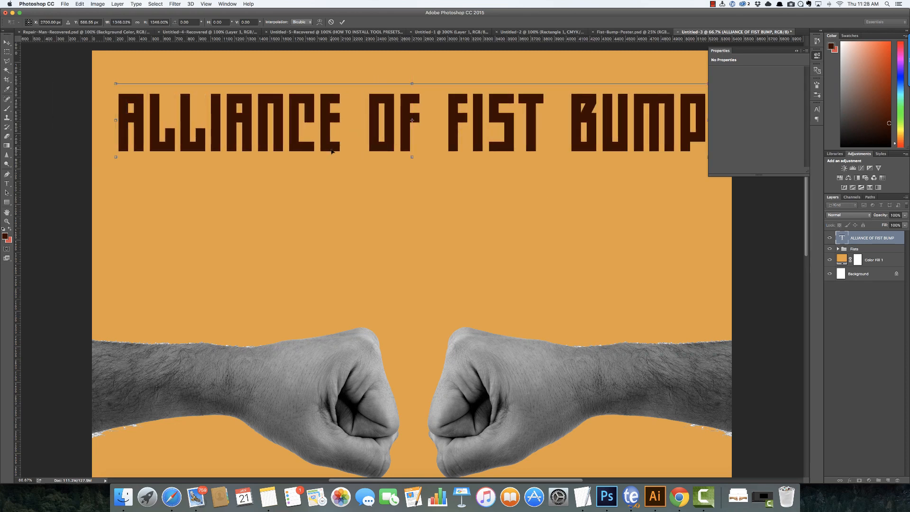
pyautogui.press('Return')
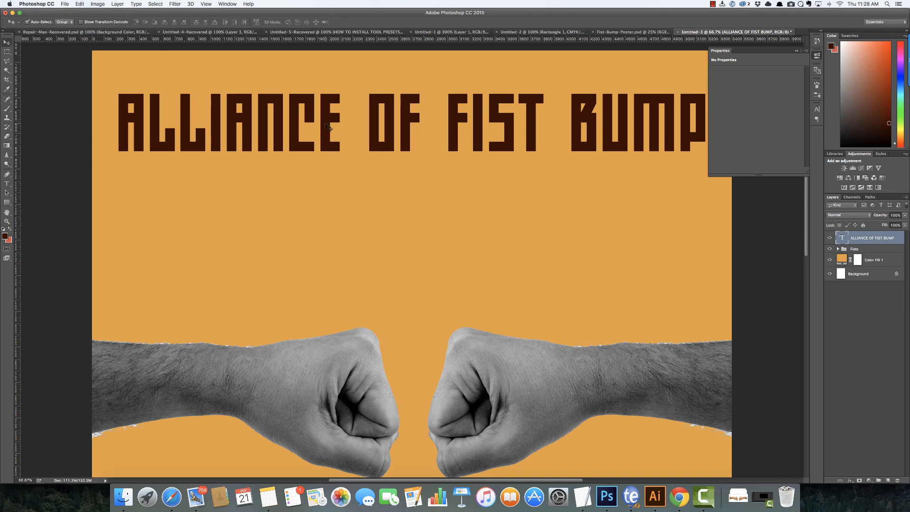
# - Duplicate the headline directly below itself, change the copy's text to BROTHERS, and select that word
pyautogui.keyDown('alt'); pyautogui.moveTo(325, 125); pyautogui.dragTo(336, 195); pyautogui.keyUp('alt')
pyautogui.press('t')
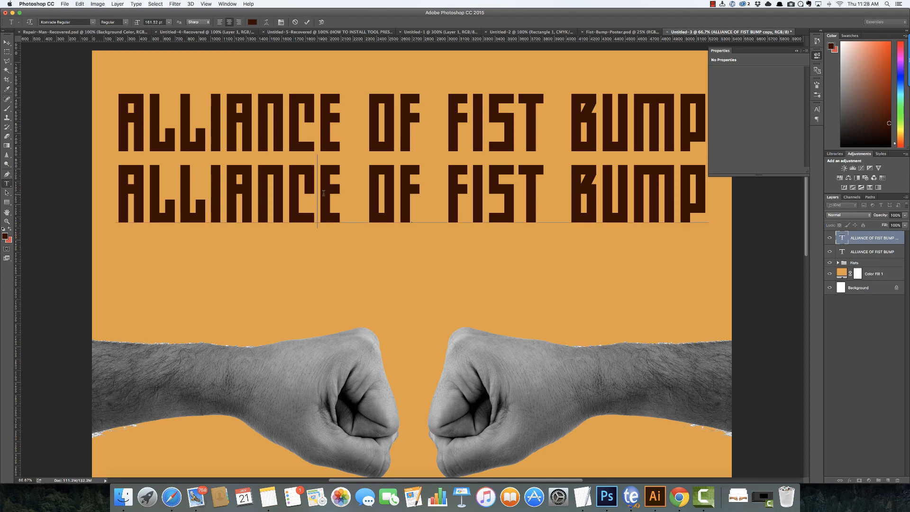
pyautogui.tripleClick(323, 194)
pyautogui.write('BROTHERS')
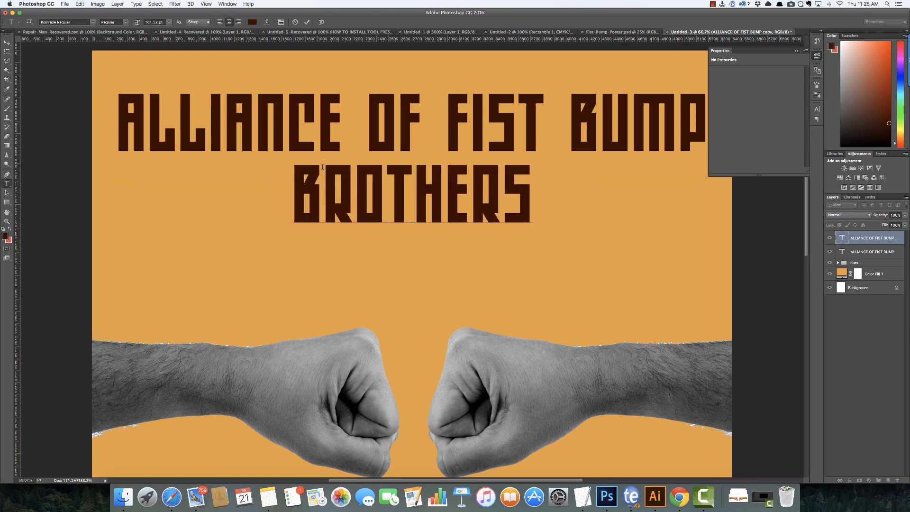
pyautogui.doubleClick(356, 185)
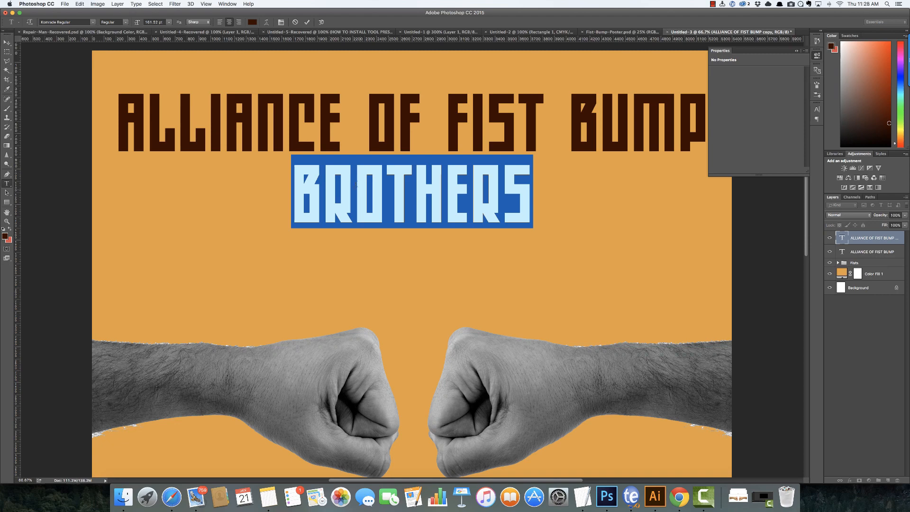
# - Change the BROTHERS text to the Inline font style and scale it up to match the headline's width above the fists
pyautogui.click(126, 23)
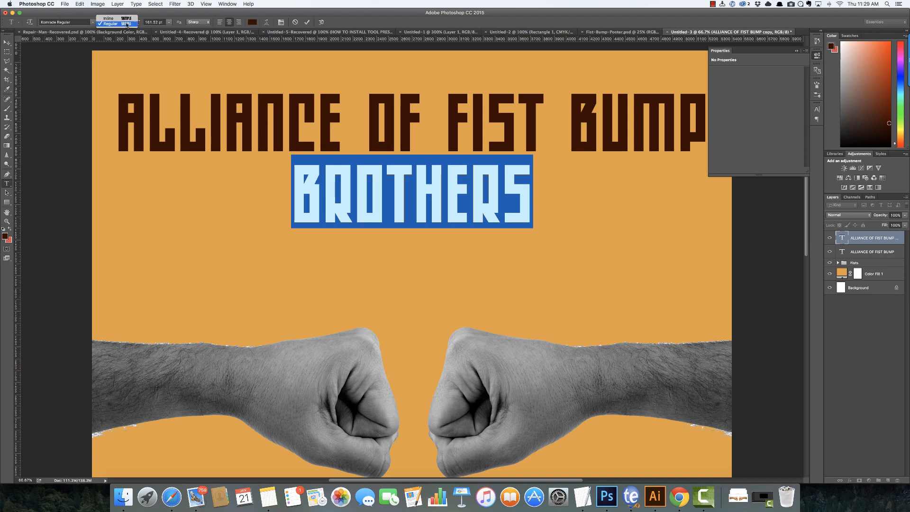
pyautogui.click(126, 20)
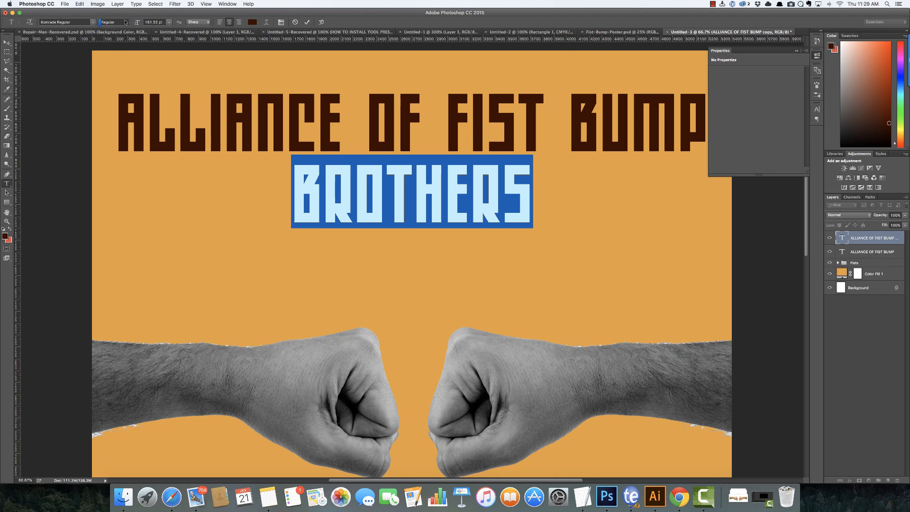
pyautogui.click(7, 42)
pyautogui.press('super+t')
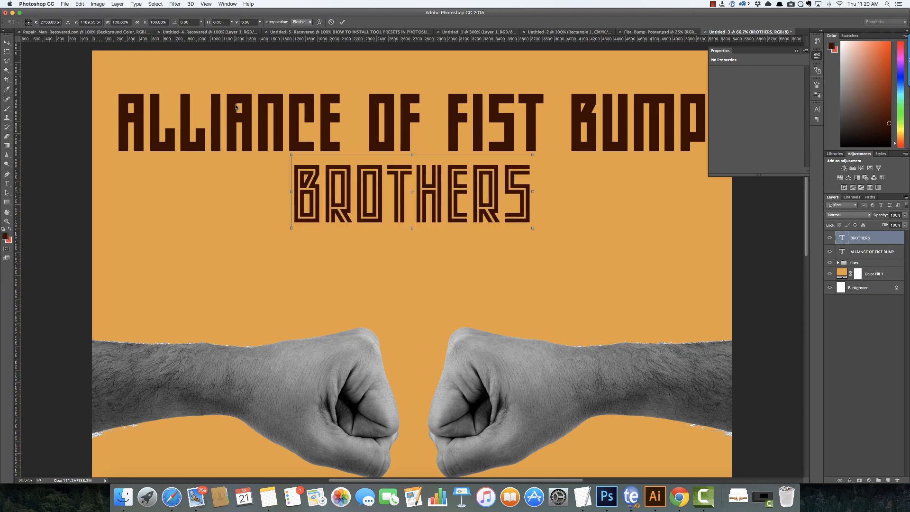
pyautogui.moveTo(533, 228); pyautogui.dragTo(666, 305)
pyautogui.press('Return')
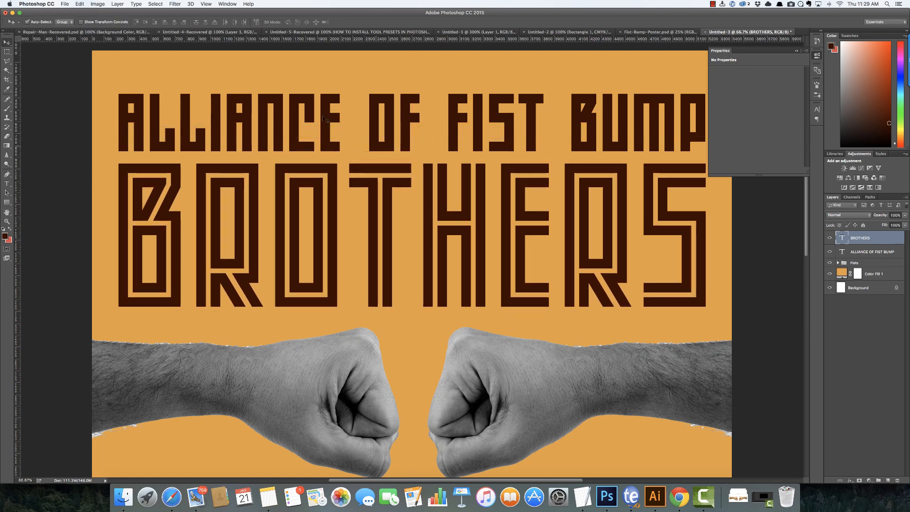
pyautogui.click(101, 5)
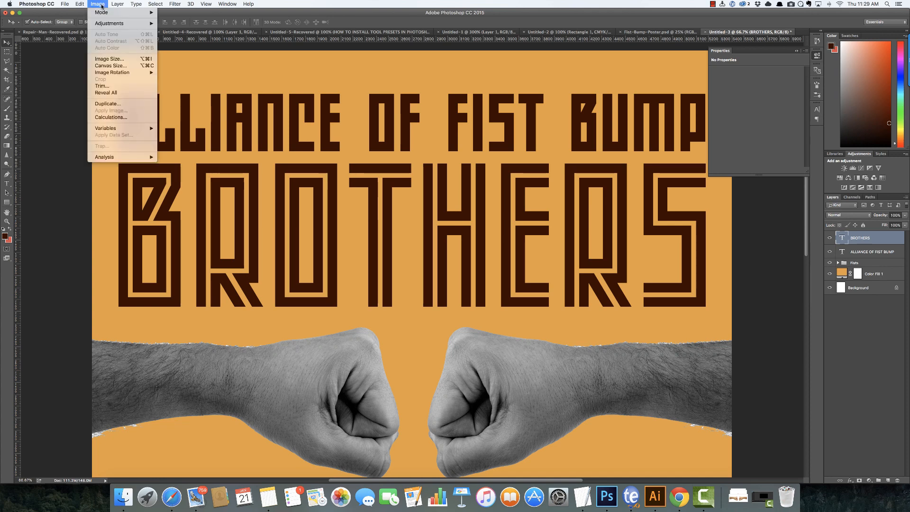
pyautogui.moveTo(85, 5)
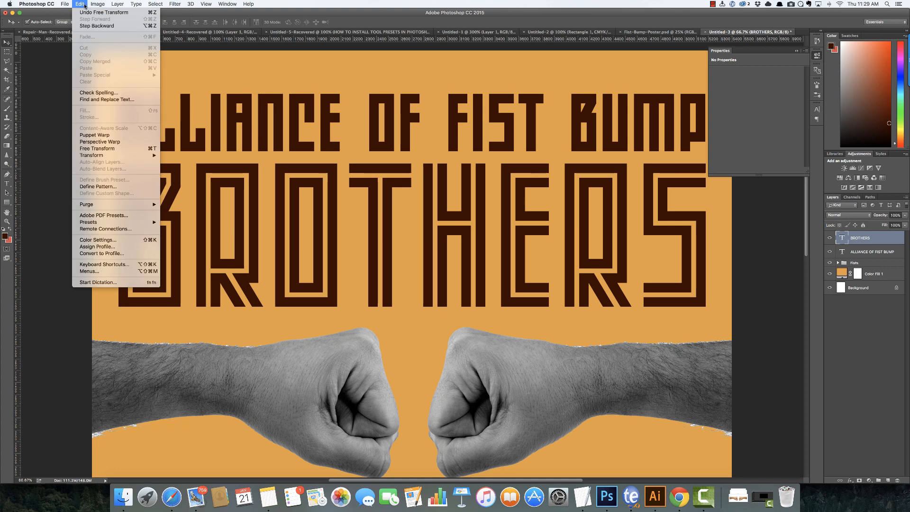
pyautogui.moveTo(115, 157)
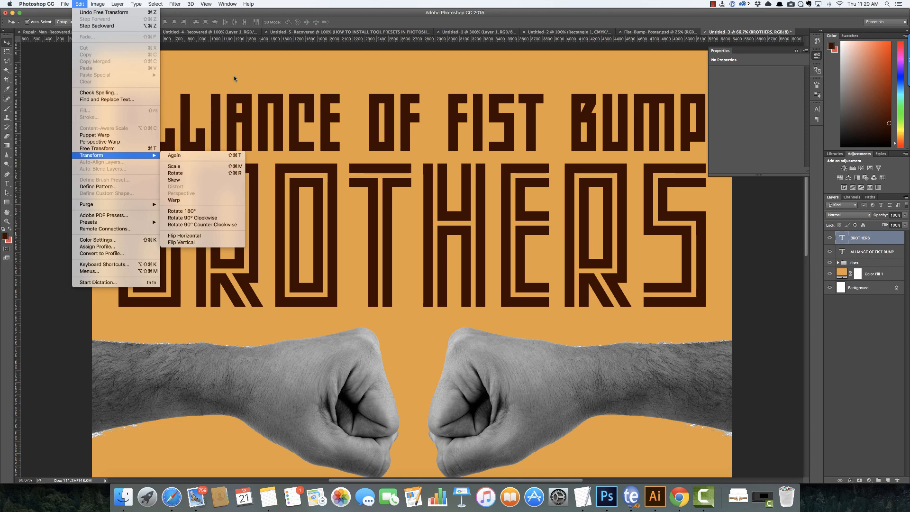
pyautogui.click(219, 13)
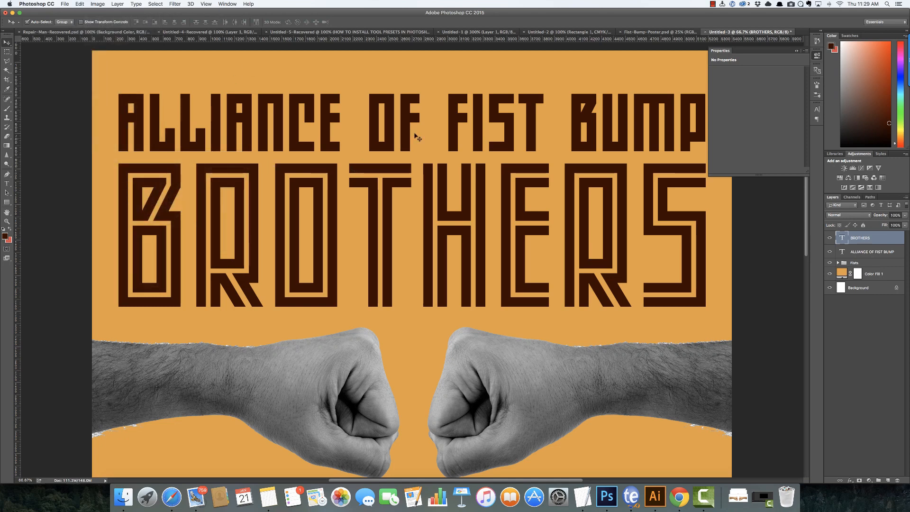
# - Sample the black headline colour in Fist-Bump-Poster.psd with ColorSnapper and copy the recently picked red #cf0000
pyautogui.click(653, 31)
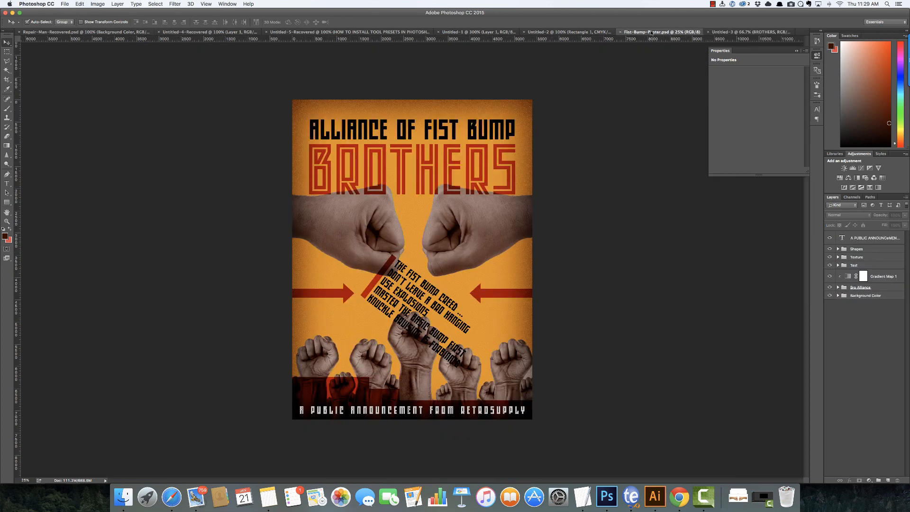
pyautogui.click(801, 4)
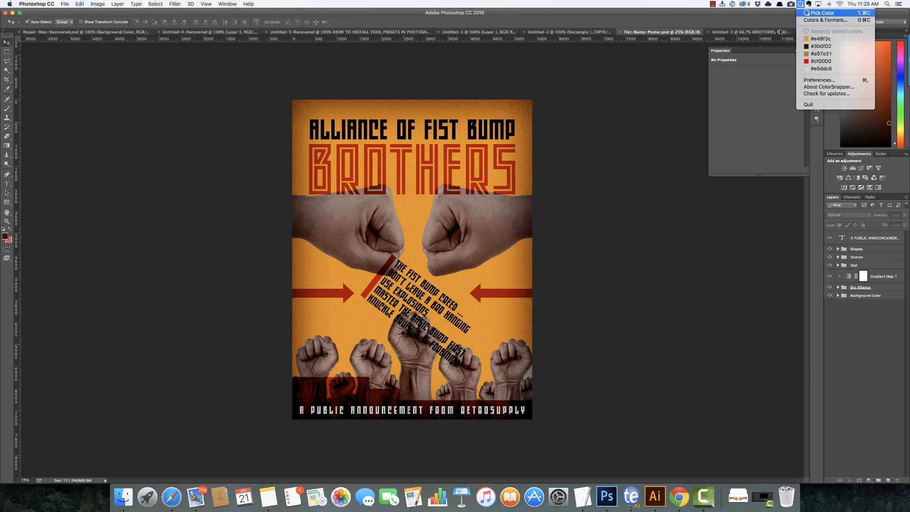
pyautogui.click(822, 12)
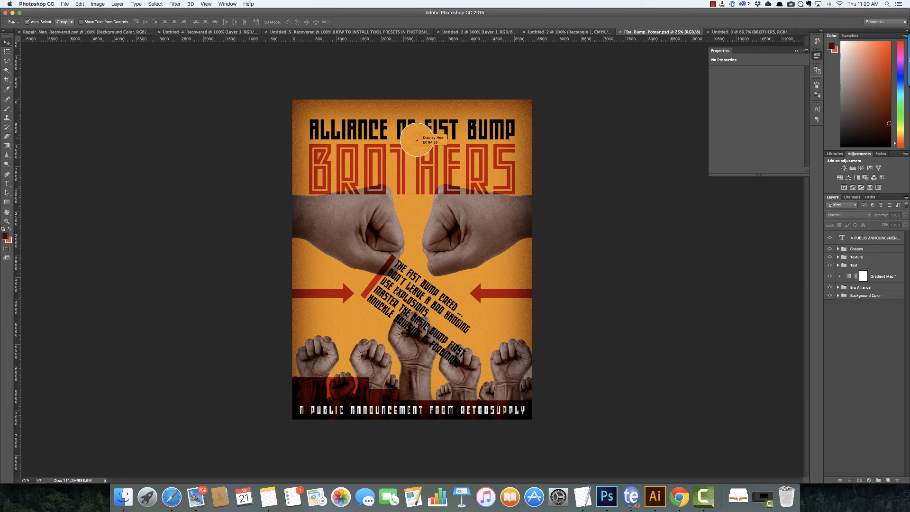
pyautogui.click(456, 132)
pyautogui.click(458, 158)
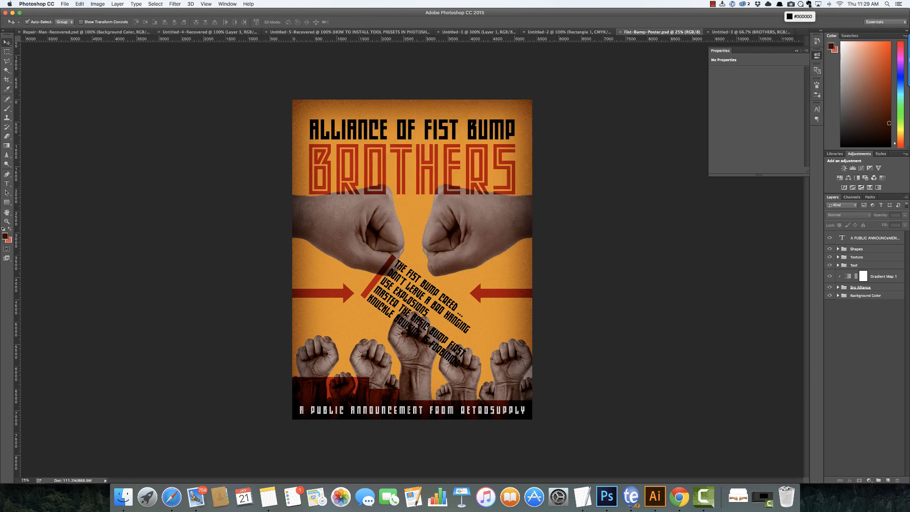
pyautogui.click(808, 4)
pyautogui.click(812, 14)
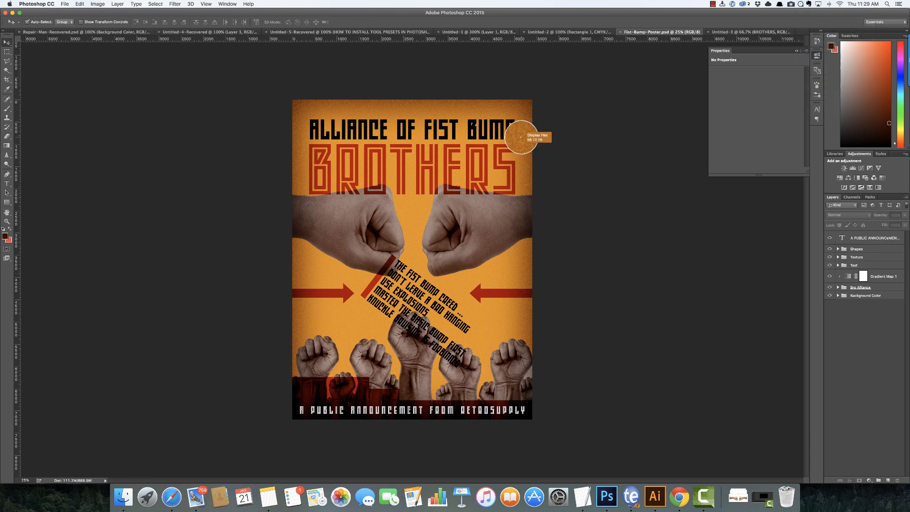
pyautogui.click(808, 6)
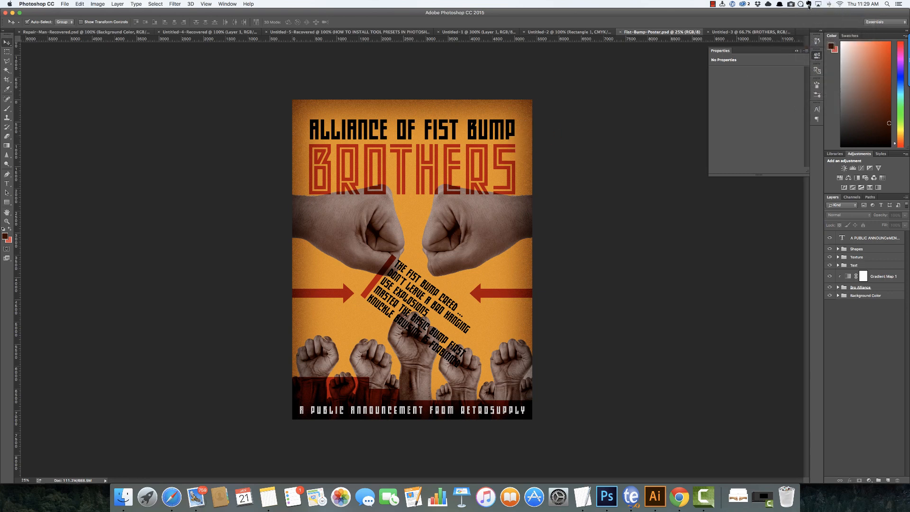
pyautogui.click(800, 5)
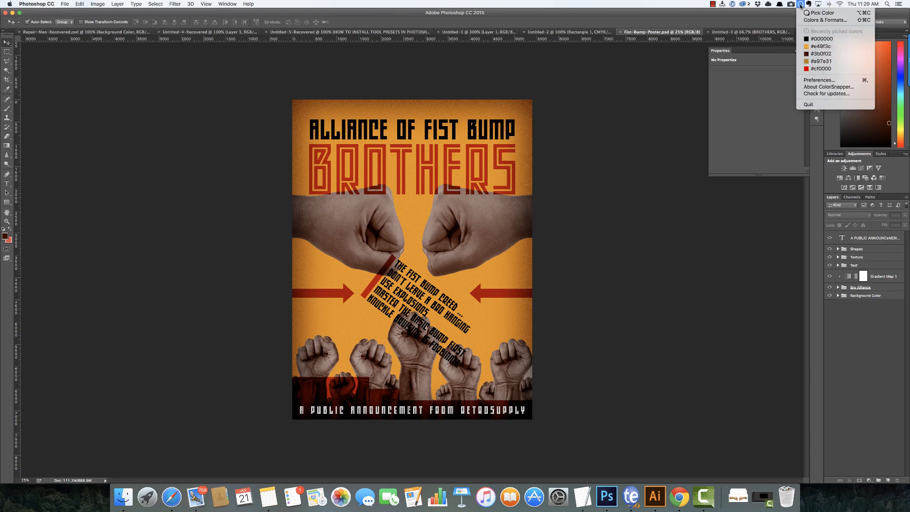
pyautogui.click(818, 69)
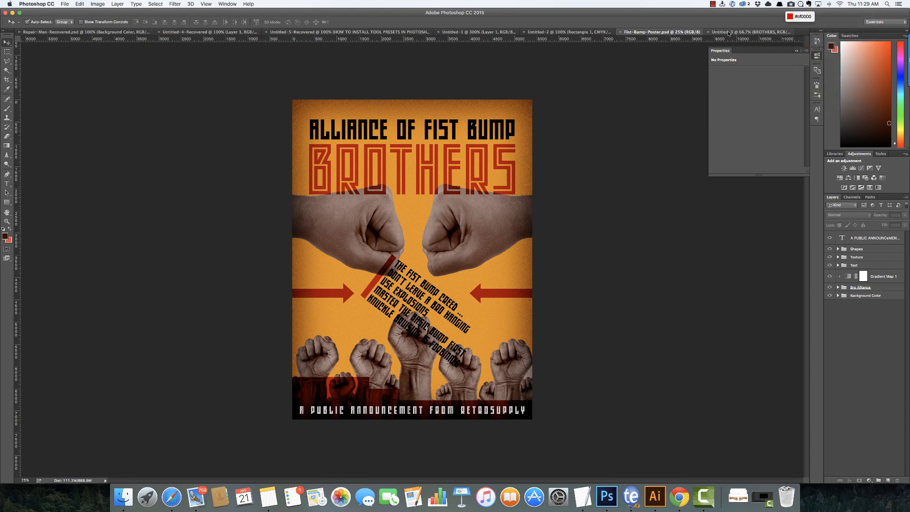
# - Recolour the BROTHERS text in Untitled-3 bright red and set its layer's blend mode to Linear Burn
pyautogui.click(749, 32)
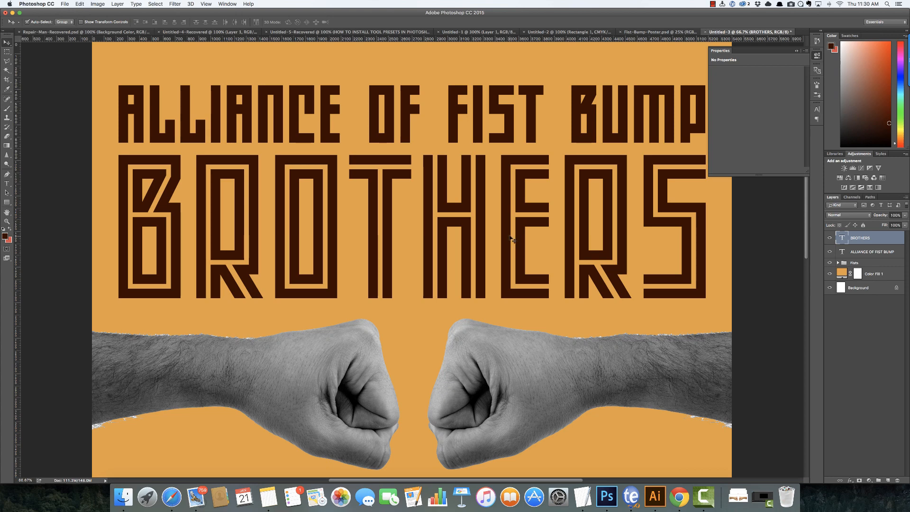
pyautogui.press('t')
pyautogui.click(495, 227)
pyautogui.press('super+a')
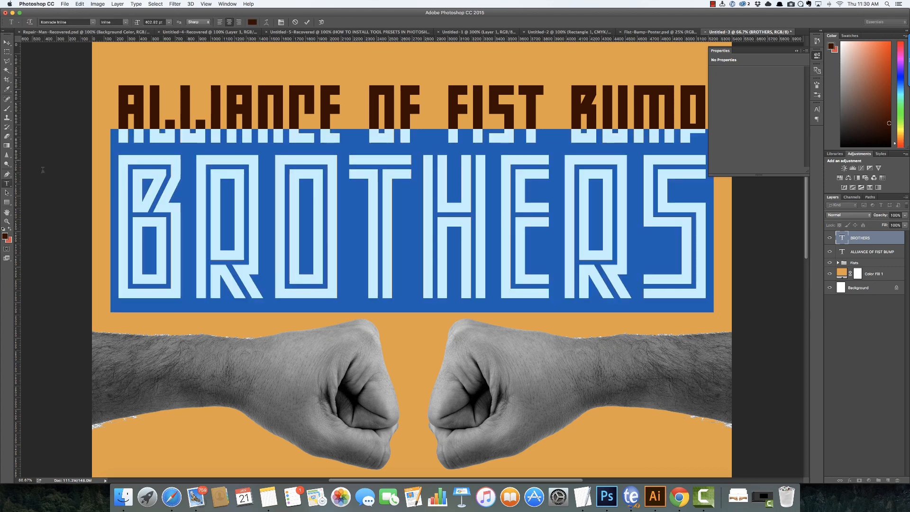
pyautogui.click(816, 110)
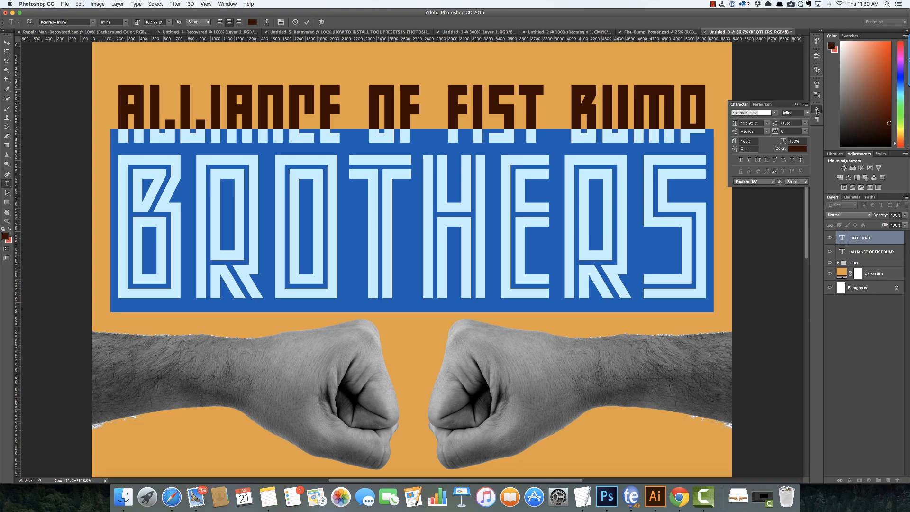
pyautogui.click(797, 150)
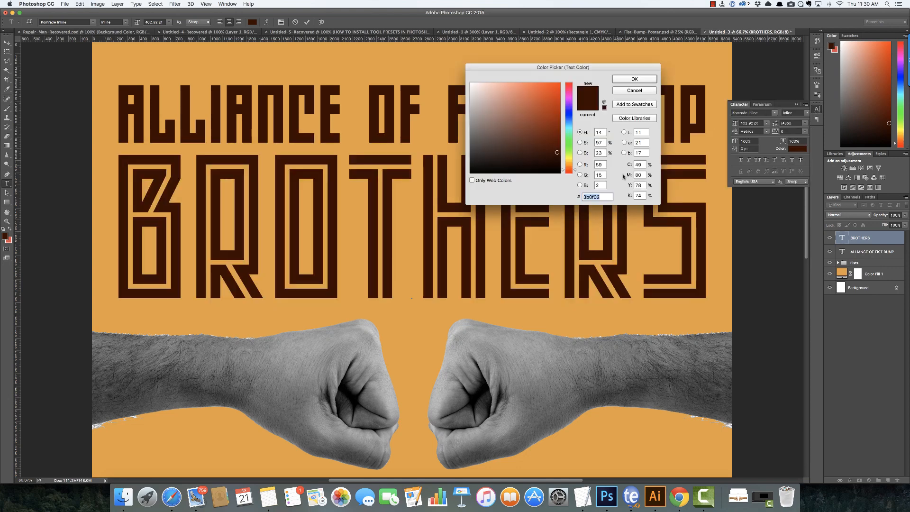
pyautogui.click(559, 99)
pyautogui.click(634, 79)
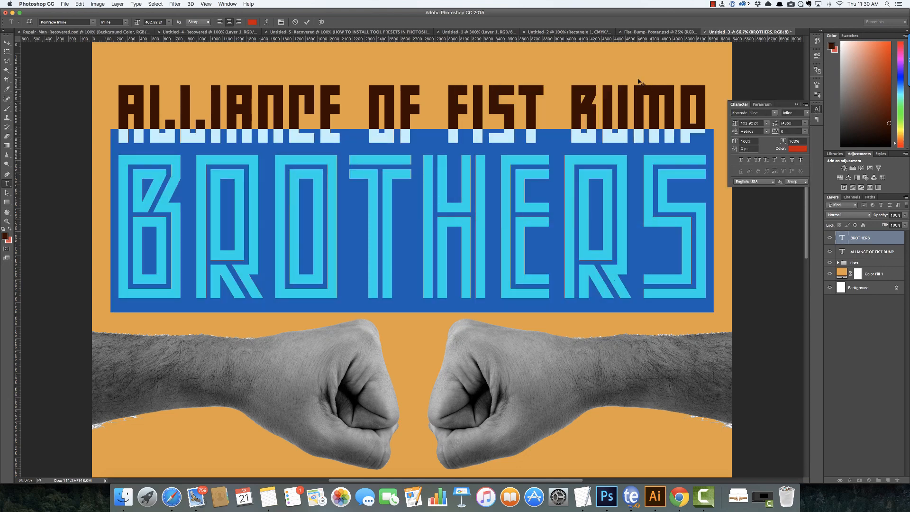
pyautogui.click(7, 43)
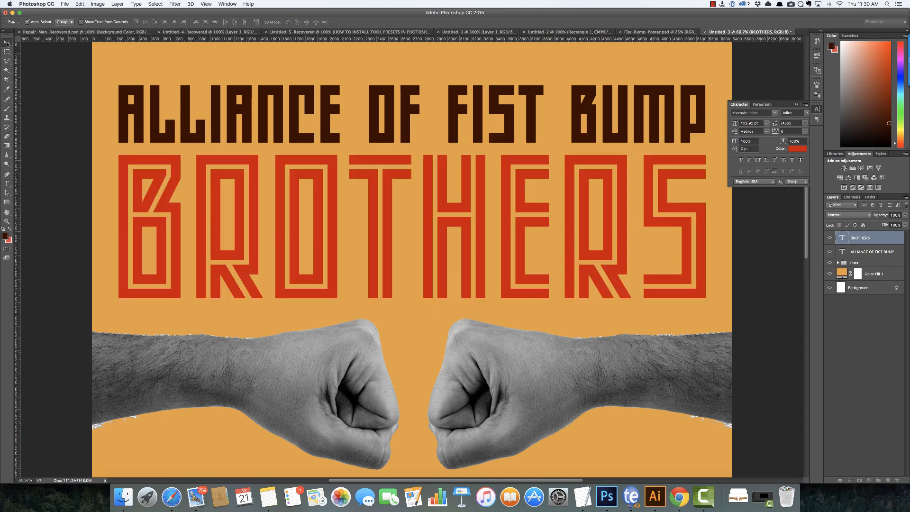
pyautogui.click(870, 217)
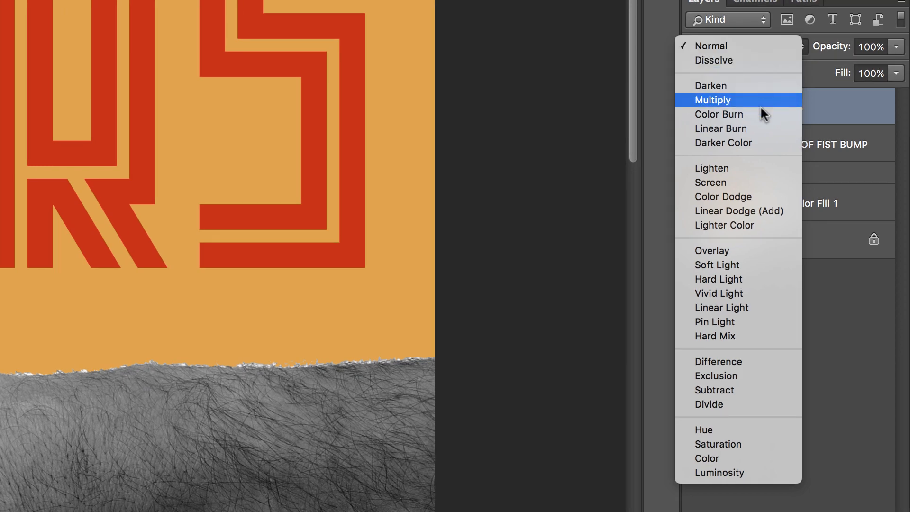
pyautogui.click(747, 127)
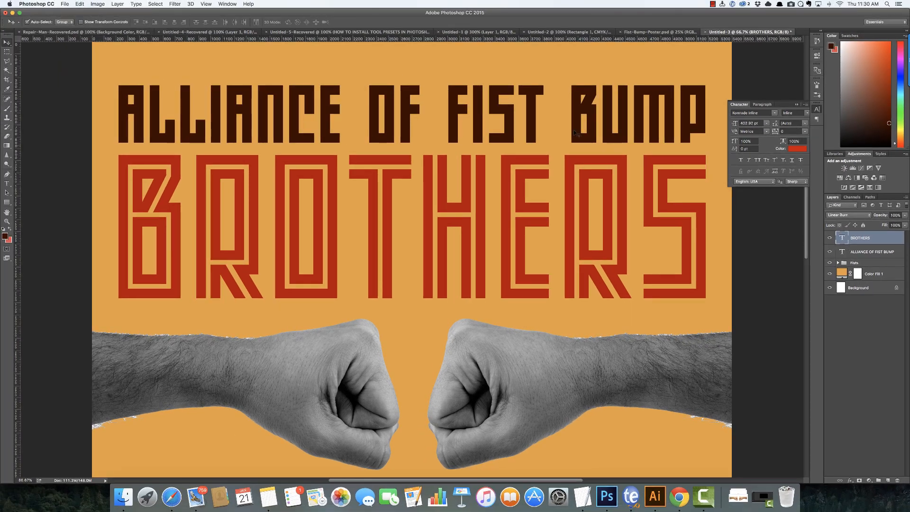
# - Recolour the ALLIANCE OF FIST BUMP headline to black, 000000
pyautogui.press('t')
pyautogui.click(478, 107)
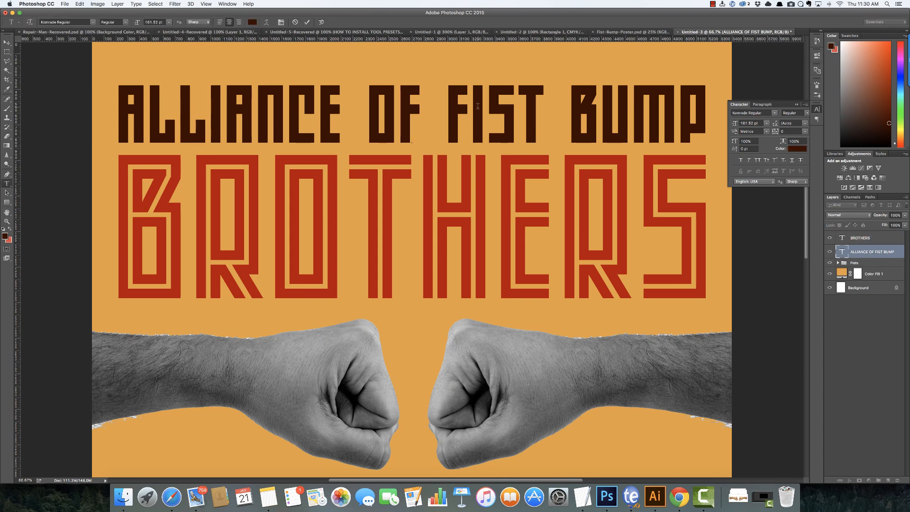
pyautogui.press('super+a')
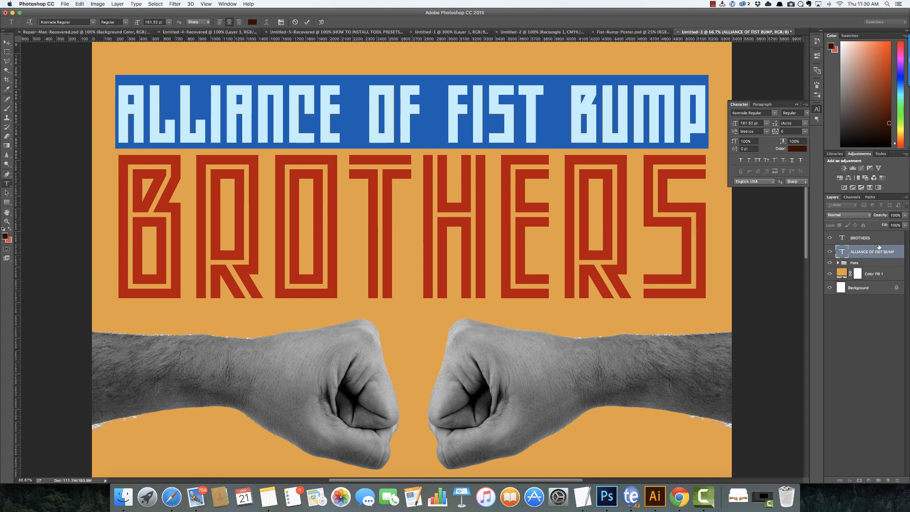
pyautogui.click(796, 148)
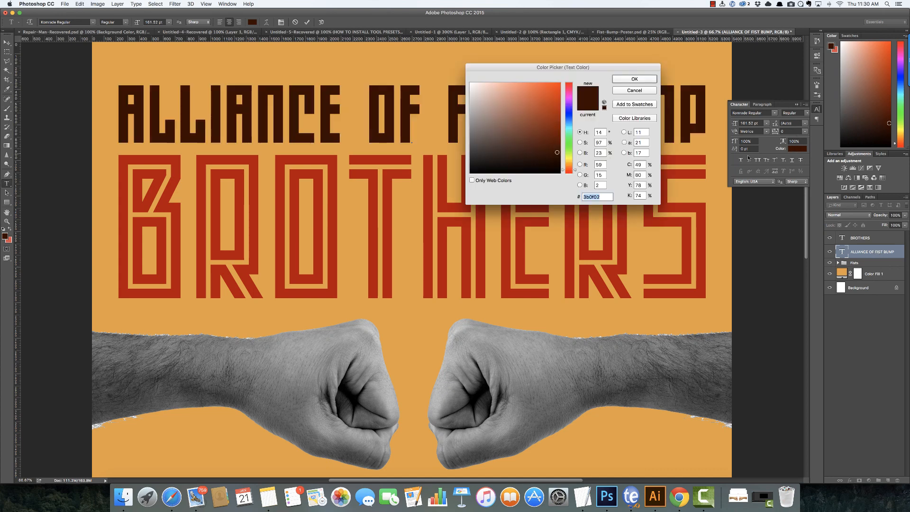
pyautogui.moveTo(486, 147); pyautogui.dragTo(459, 185)
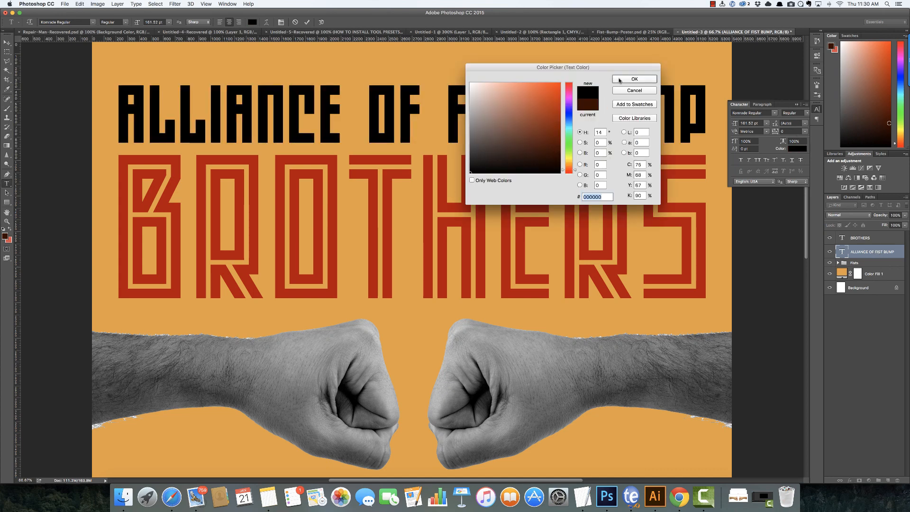
pyautogui.click(619, 80)
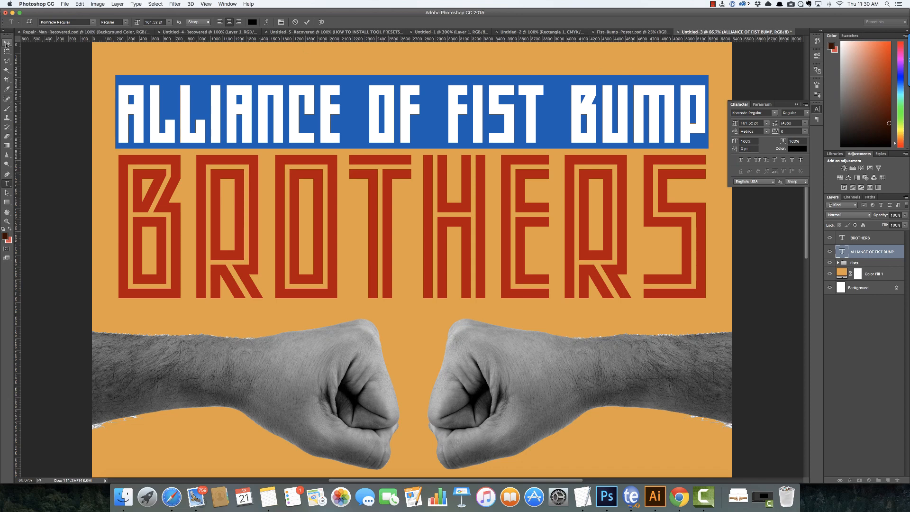
pyautogui.click(6, 42)
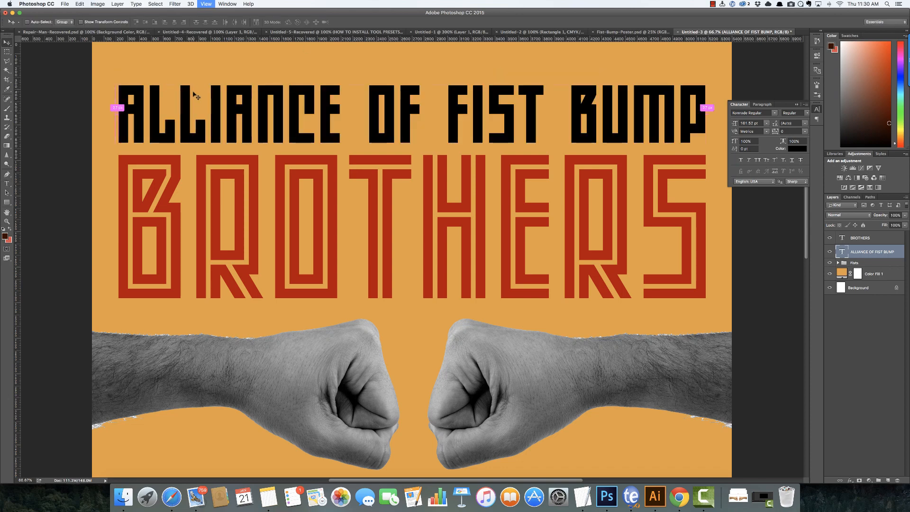
# - Check the reference Fist-Bump-Poster.psd and set the Rectangle tool's fill in Untitled-3 to the red recently picked in ColorSnapper
pyautogui.press('super+minus')
pyautogui.press('super+minus')
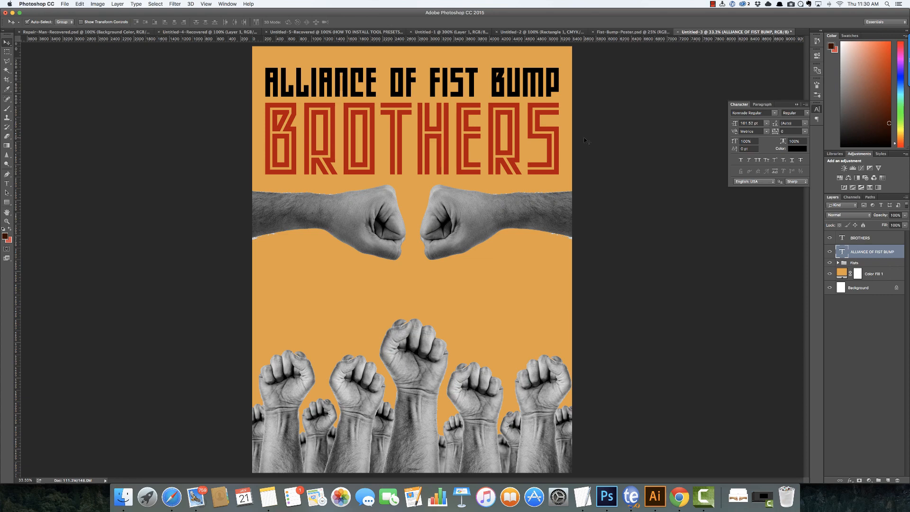
pyautogui.click(616, 33)
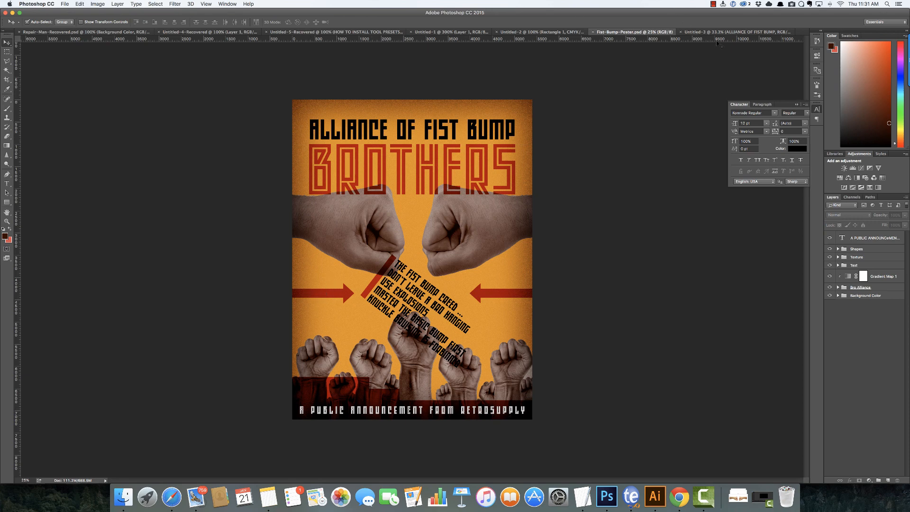
pyautogui.click(689, 31)
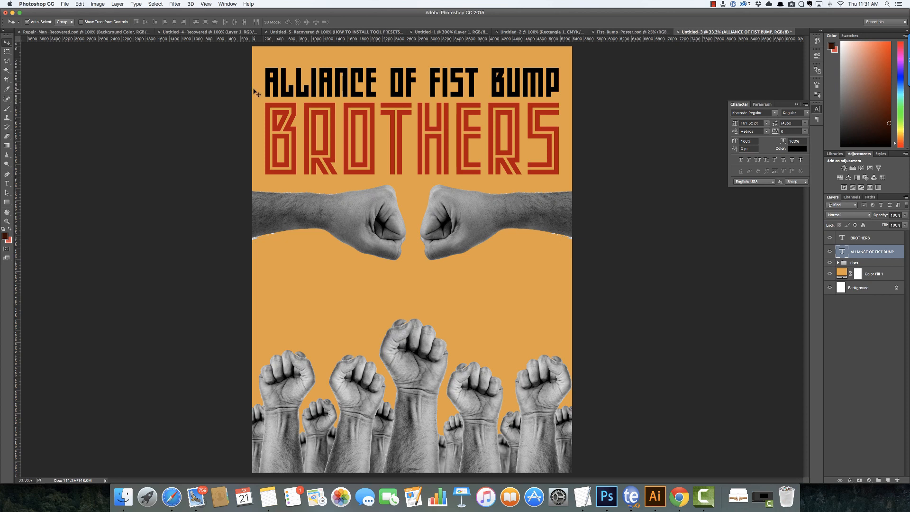
pyautogui.click(10, 202)
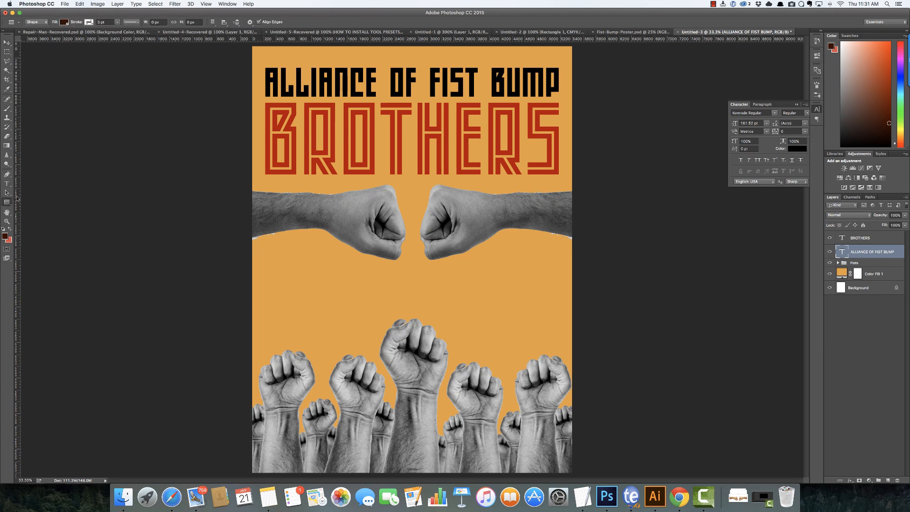
pyautogui.click(799, 4)
pyautogui.click(821, 69)
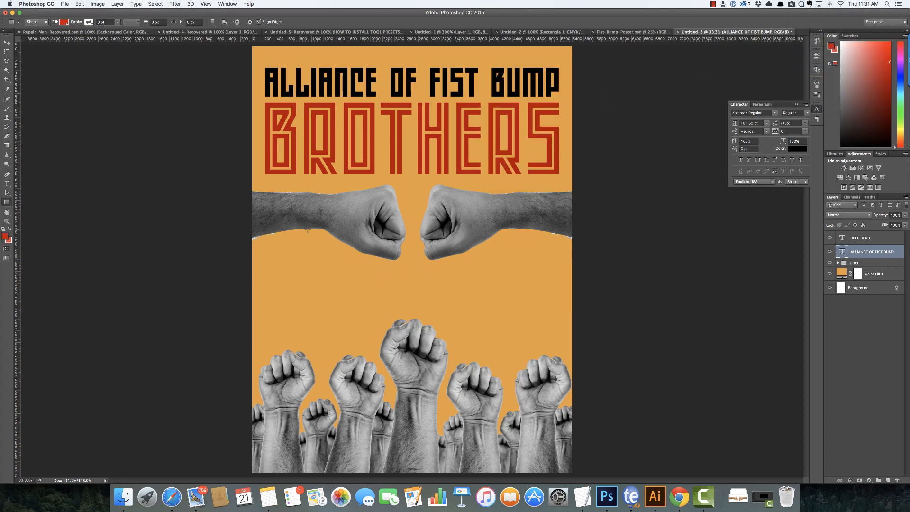
# - Draw three adjoining red rectangles stepping down from left to right over the lower fists, the first about 2516 px wide, matching the reference poster's base
pyautogui.press('super+minus')
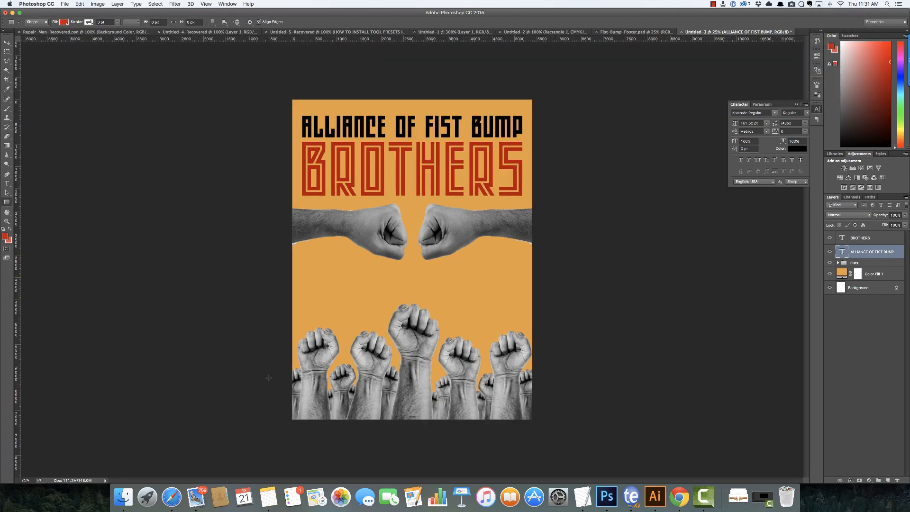
pyautogui.click(617, 32)
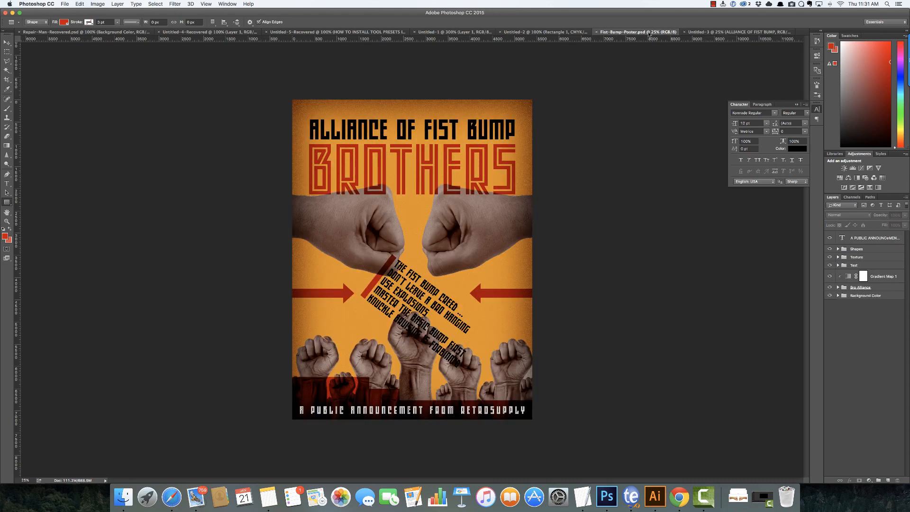
pyautogui.click(730, 32)
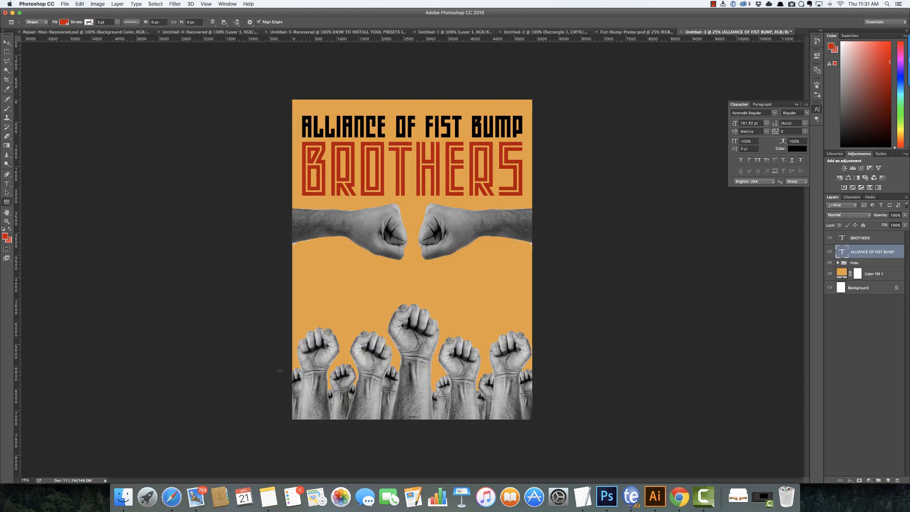
pyautogui.moveTo(287, 367)
pyautogui.mouseDown()
pyautogui.moveTo(396, 394)
pyautogui.moveTo(398, 420)
pyautogui.mouseUp()
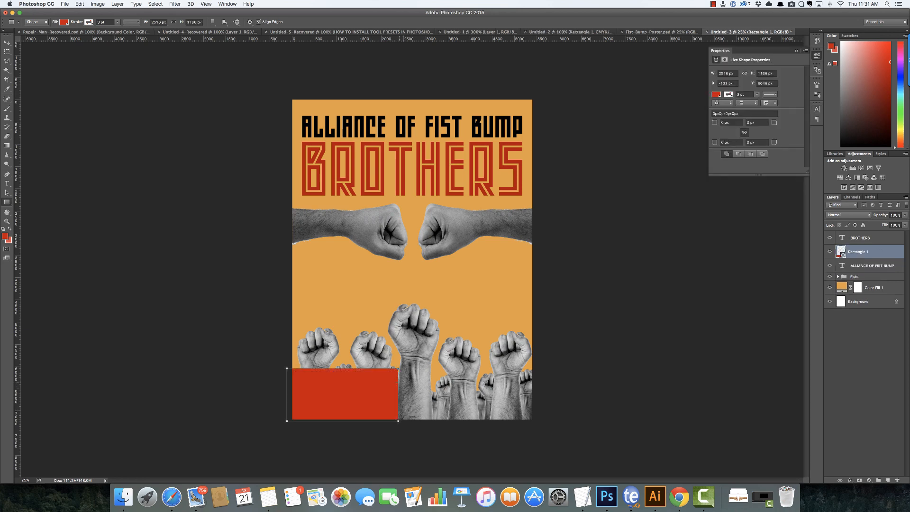
pyautogui.moveTo(393, 389); pyautogui.dragTo(532, 421)
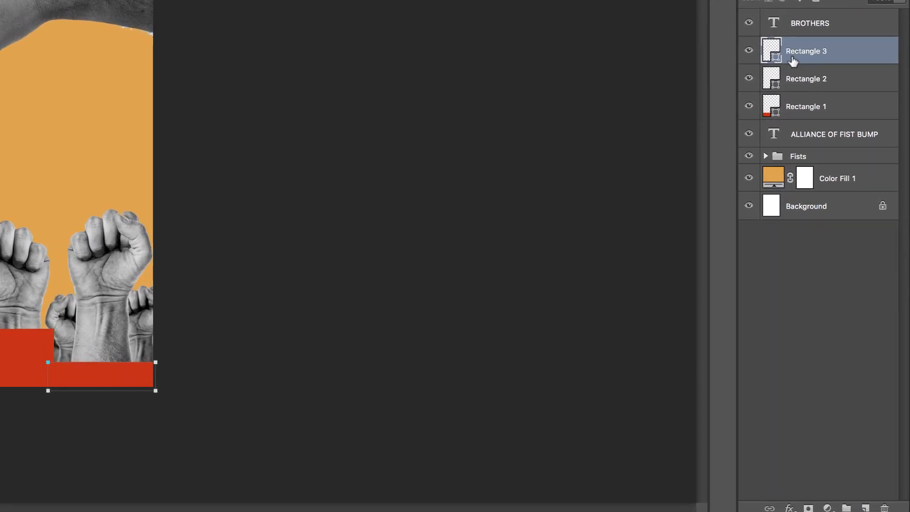
# - Merge the Rectangle 1, Rectangle 2 and Rectangle 3 layers into a single shape layer
pyautogui.keyDown('shift'); pyautogui.click(819, 106); pyautogui.keyUp('shift')
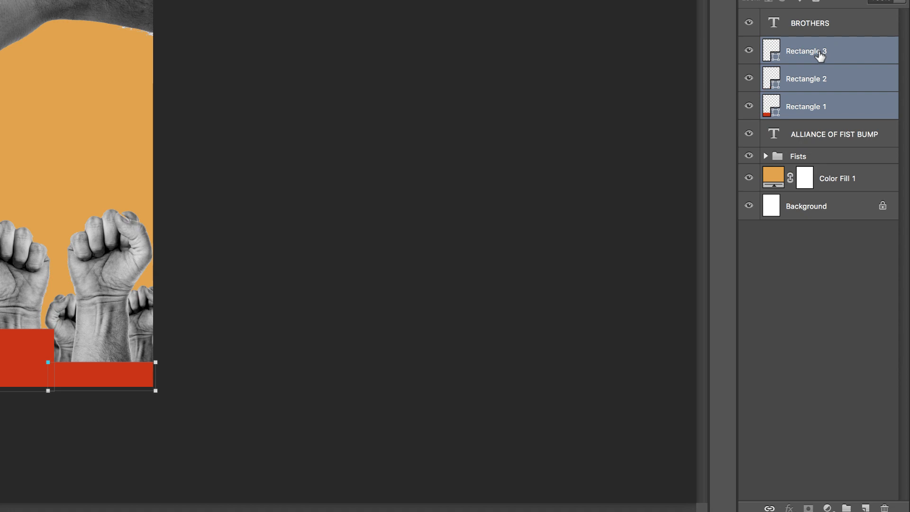
pyautogui.rightClick(819, 55)
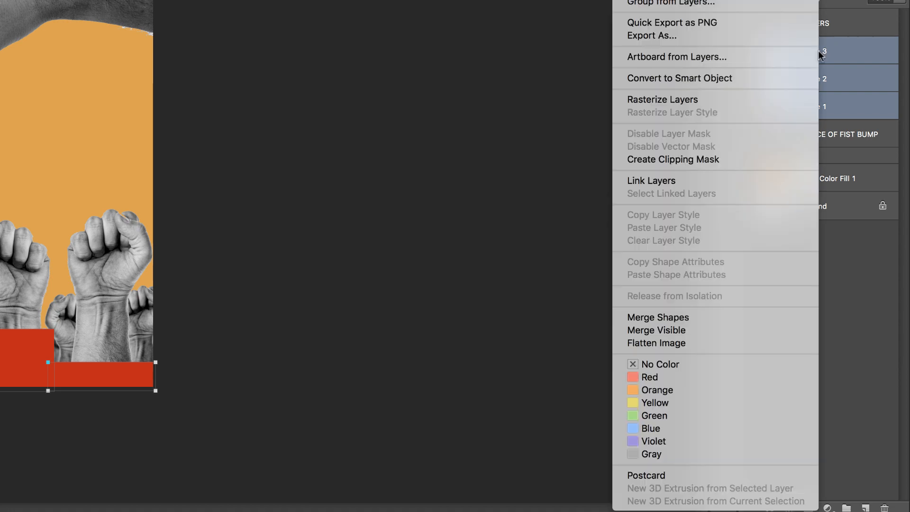
pyautogui.click(692, 317)
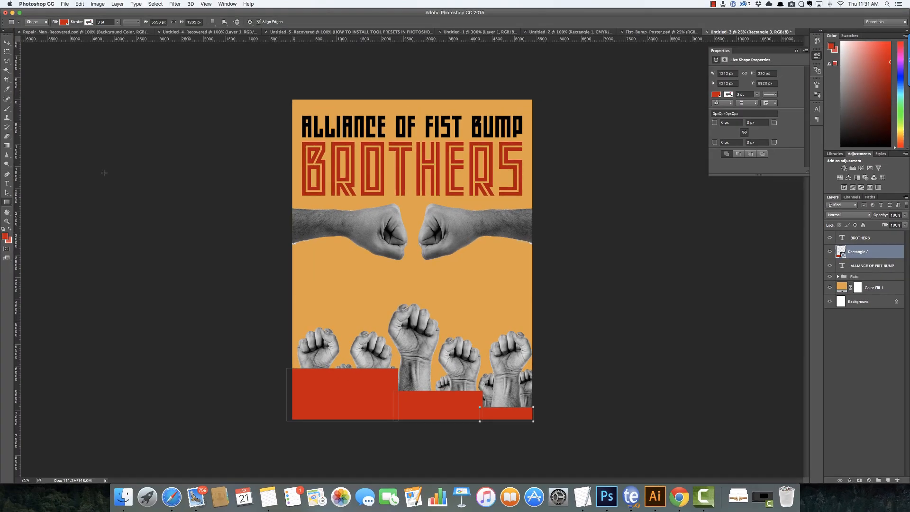
# - Set the merged red rectangle layer's blend mode to Linear Burn
pyautogui.click(7, 43)
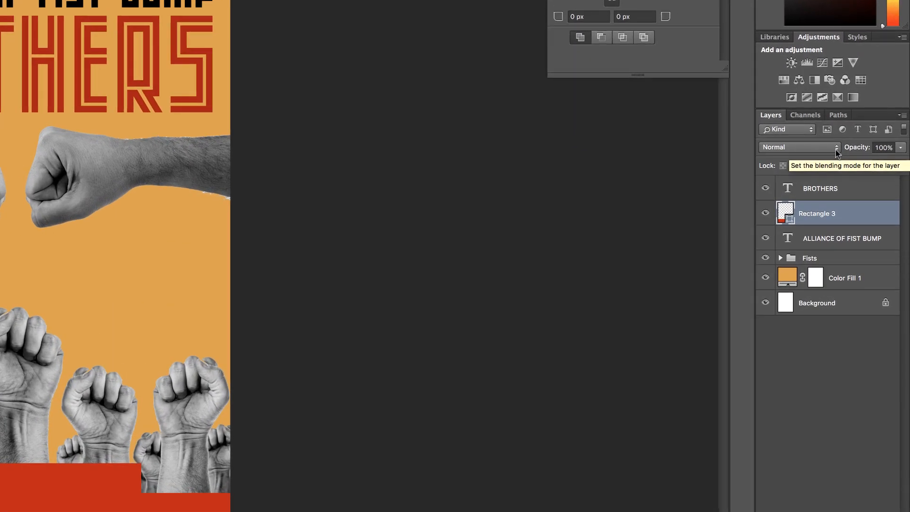
pyautogui.click(834, 150)
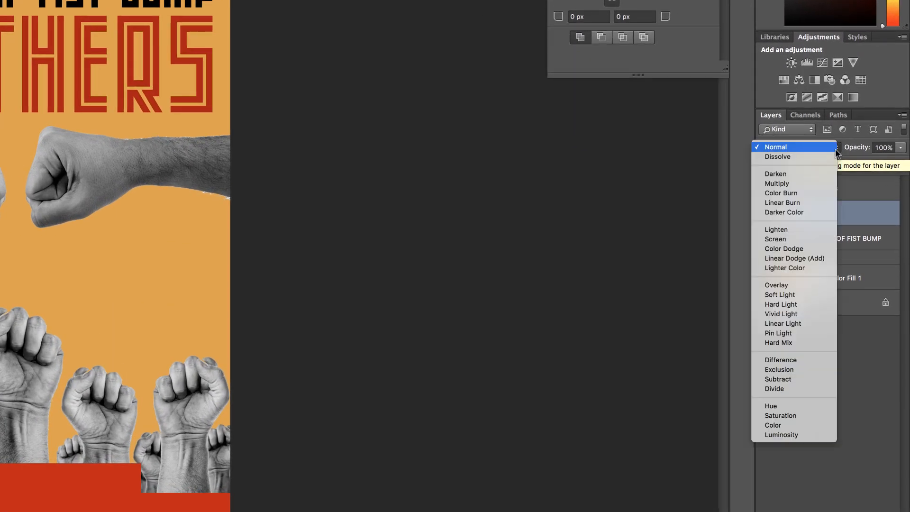
pyautogui.click(823, 206)
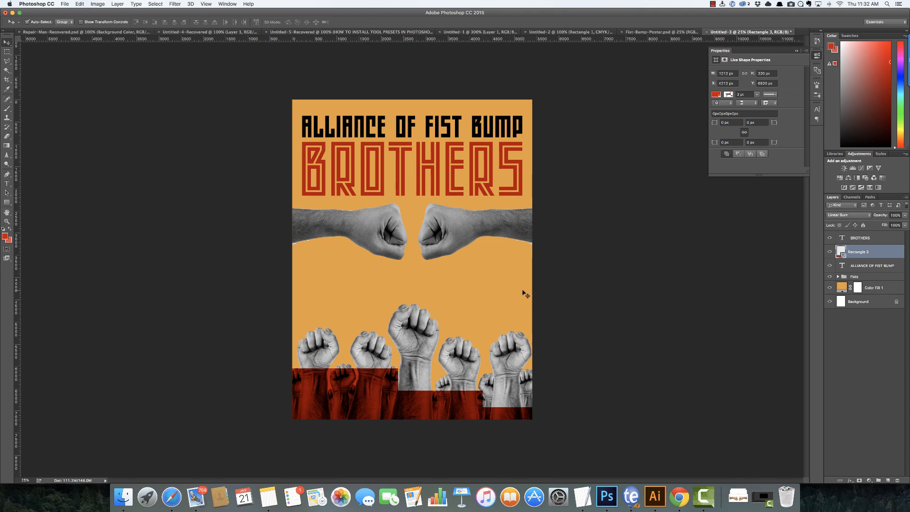
# - Switch to Illustrator, move the red down-pointing arrow clear of the black box and copy it
pyautogui.press('cmd+Tab')
pyautogui.press('super+Tab')
pyautogui.press('super+Tab')
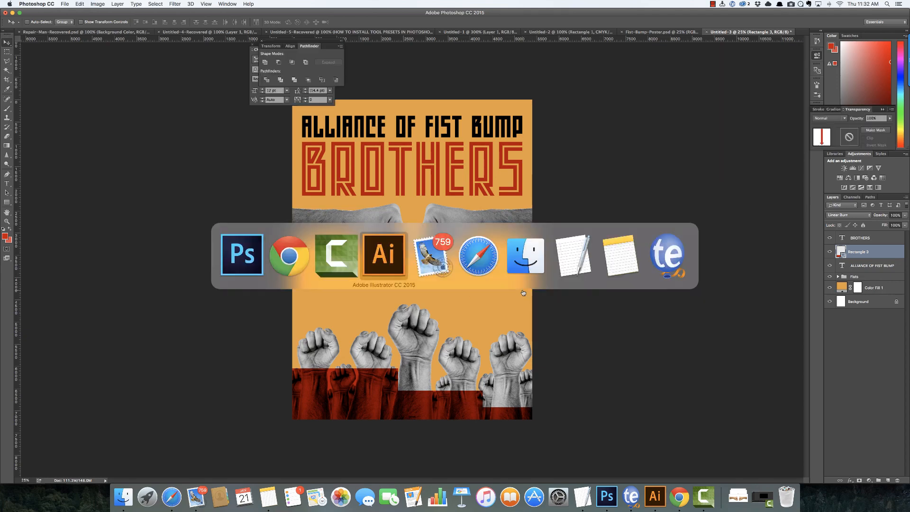
pyautogui.scroll(2, 514, 270)
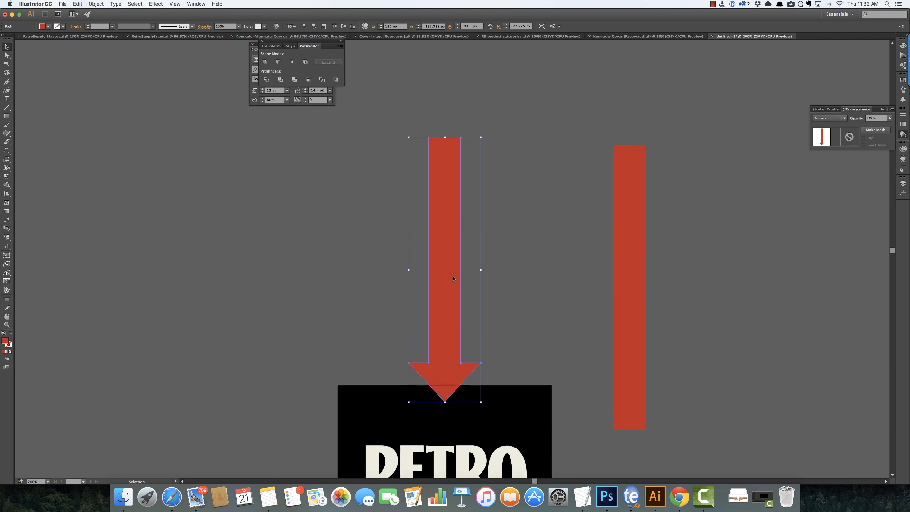
pyautogui.moveTo(452, 278); pyautogui.dragTo(467, 218)
pyautogui.press('a')
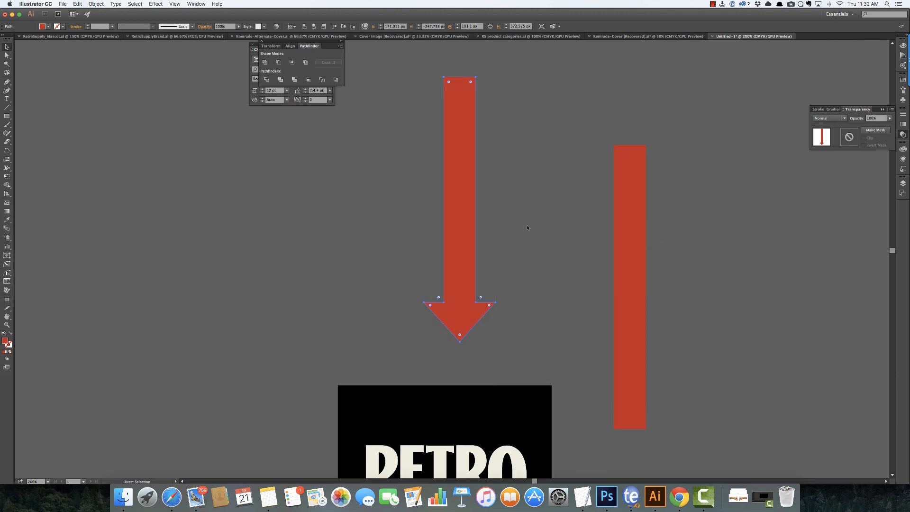
# - Paste the arrow into the Photoshop poster as pixels, rotate it to point right at the left edge below the fists, and duplicate it at the right edge
pyautogui.press('super+Tab')
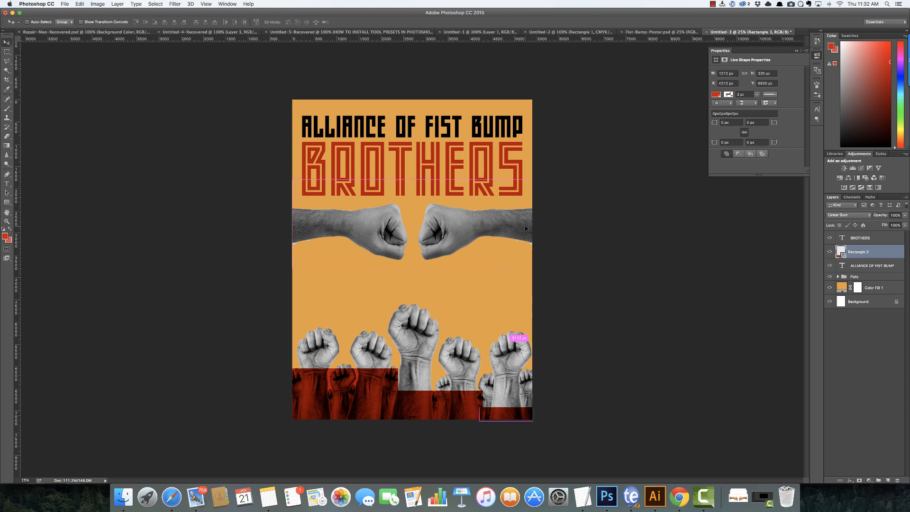
pyautogui.press('super+v')
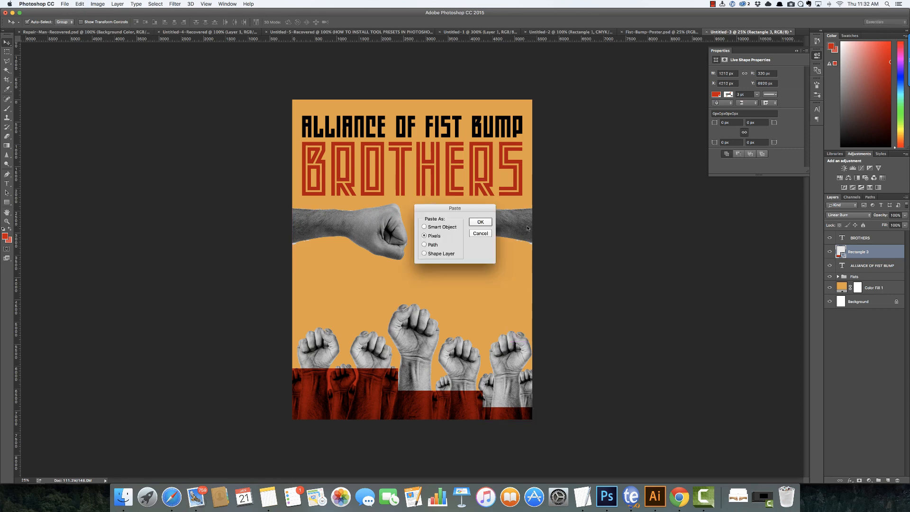
pyautogui.click(479, 222)
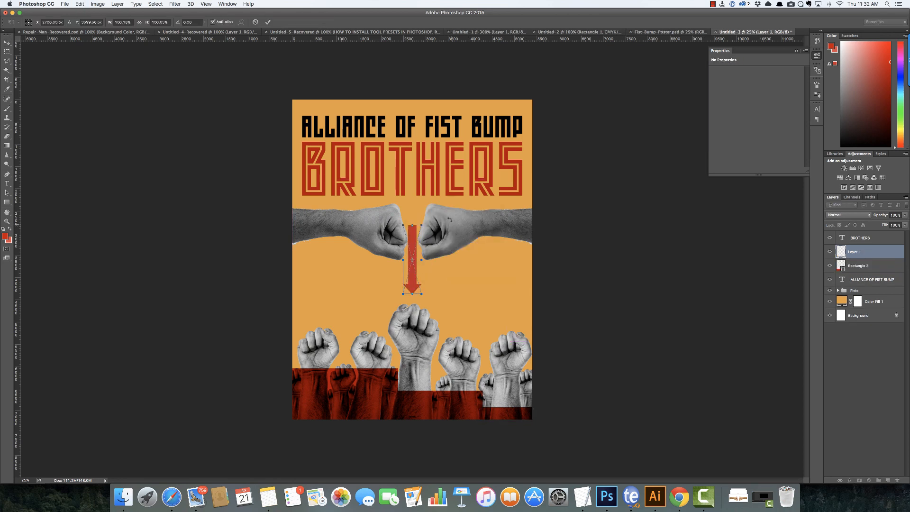
pyautogui.moveTo(429, 224); pyautogui.dragTo(505, 289)
pyautogui.press('Return')
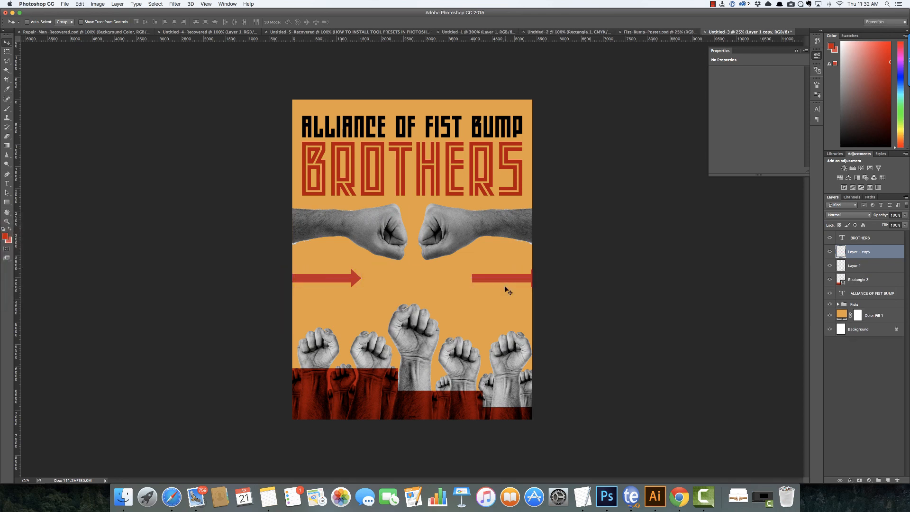
# - Rotate the duplicated arrow 180° to point left and nudge it inward so its tail meets the poster's right edge
pyautogui.press('super+t')
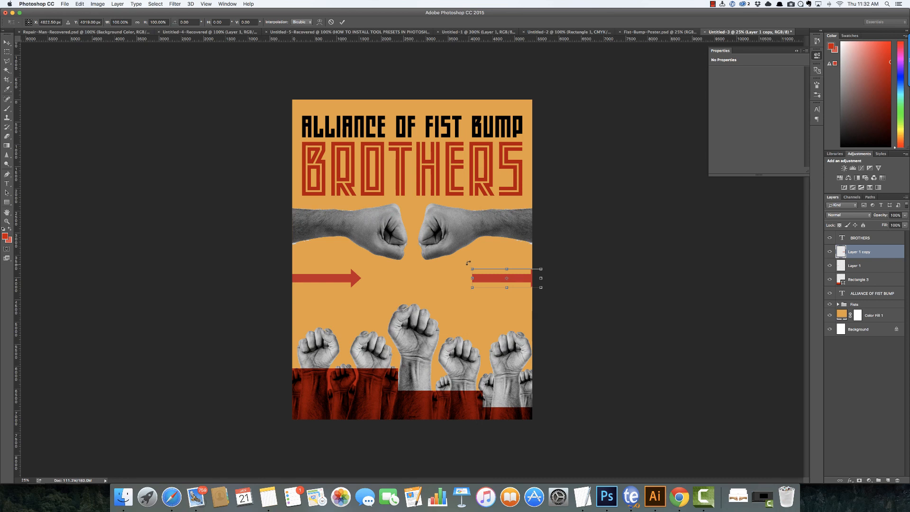
pyautogui.moveTo(470, 264); pyautogui.dragTo(540, 284)
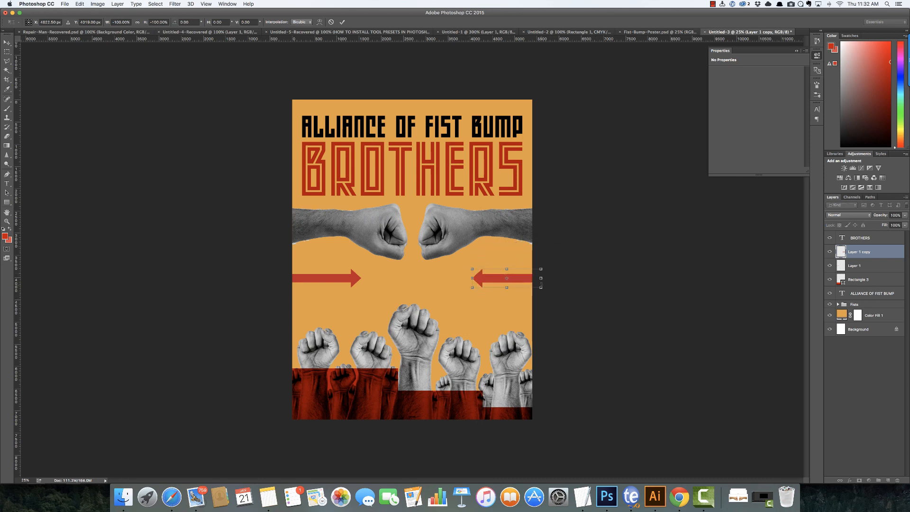
pyautogui.press('Left')
pyautogui.press('Left')
pyautogui.press('Left')
pyautogui.press('Left')
pyautogui.press('Left')
pyautogui.press('Left')
pyautogui.press('Left')
pyautogui.press('Left')
pyautogui.press('Left')
pyautogui.press('Left')
pyautogui.press('Left')
pyautogui.press('Left')
pyautogui.press('Left')
pyautogui.press('Left')
pyautogui.press('Left')
pyautogui.press('Left')
pyautogui.press('Left')
pyautogui.press('Left')
pyautogui.press('Left')
pyautogui.press('Left')
pyautogui.press('Left')
pyautogui.press('Left')
pyautogui.press('Left')
pyautogui.press('Left')
pyautogui.press('Left')
pyautogui.press('Left')
pyautogui.press('Left')
pyautogui.press('Left')
pyautogui.press('Left')
pyautogui.press('Left')
pyautogui.press('Left')
pyautogui.press('Left')
pyautogui.press('Left')
pyautogui.press('Left')
pyautogui.press('Left')
pyautogui.press('Left')
pyautogui.press('Left')
pyautogui.press('Left')
pyautogui.press('Left')
pyautogui.press('Left')
pyautogui.press('Return')
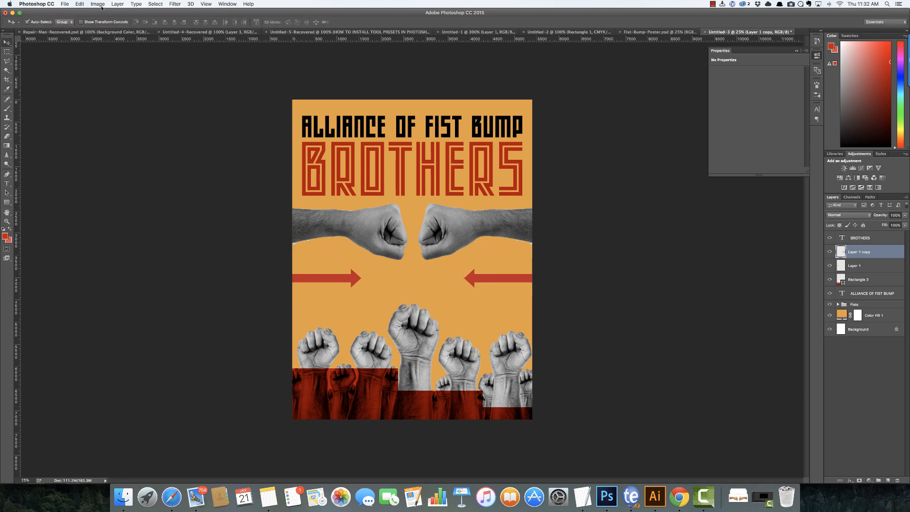
pyautogui.click(80, 4)
pyautogui.moveTo(111, 156)
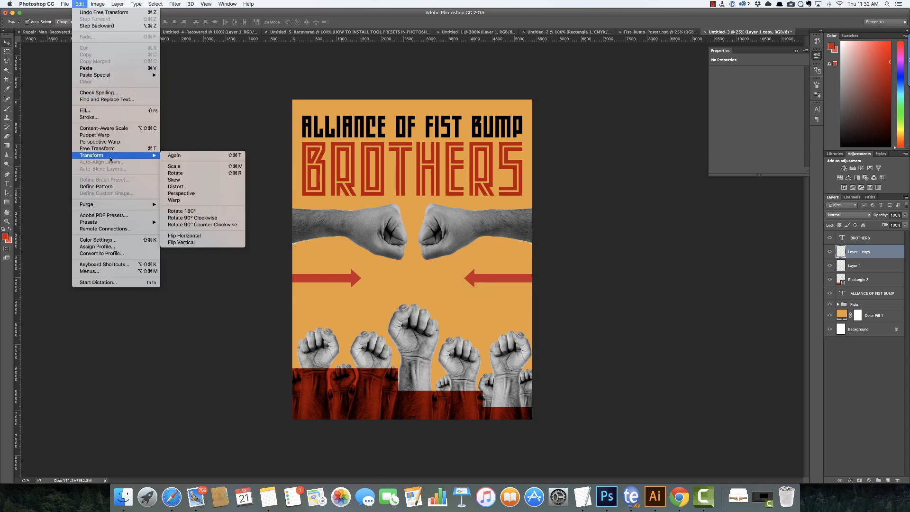
pyautogui.click(268, 7)
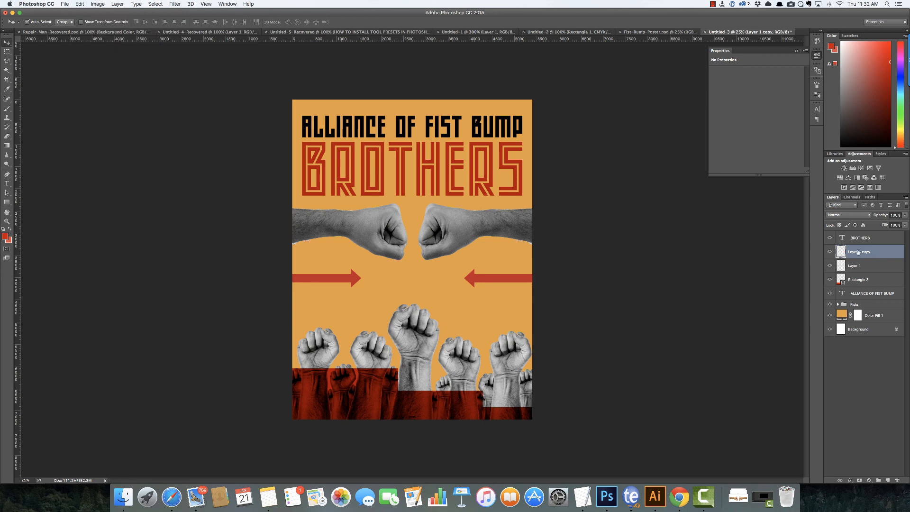
# - Set the blend mode of both arrow layers, Layer 1 copy and Layer 1, to Linear Burn
pyautogui.click(869, 216)
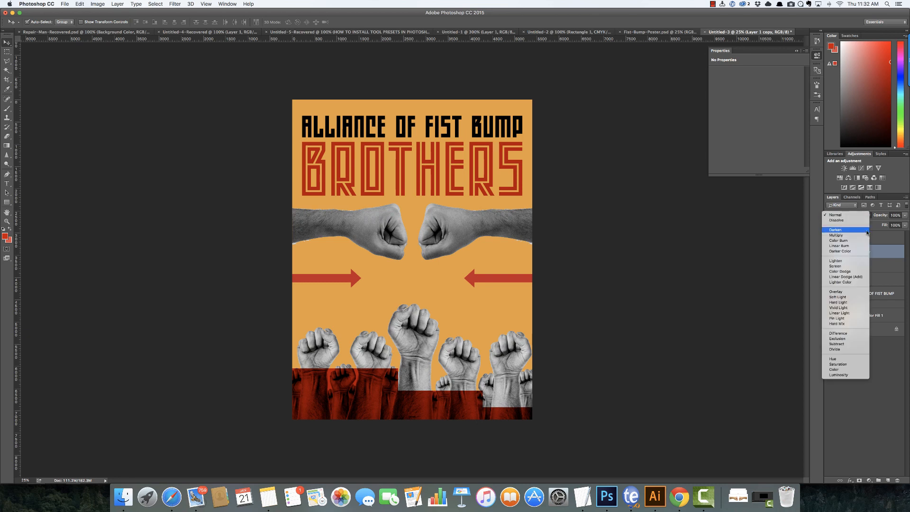
pyautogui.click(863, 248)
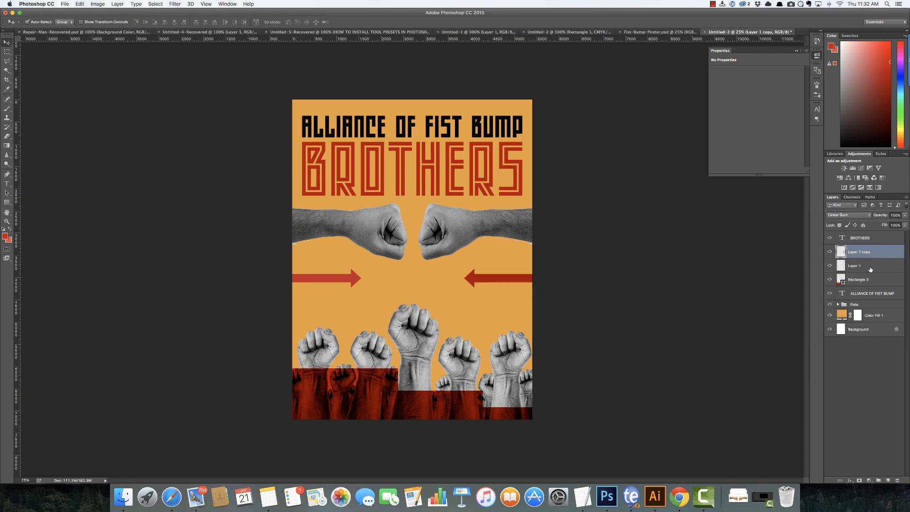
pyautogui.click(869, 268)
pyautogui.click(869, 215)
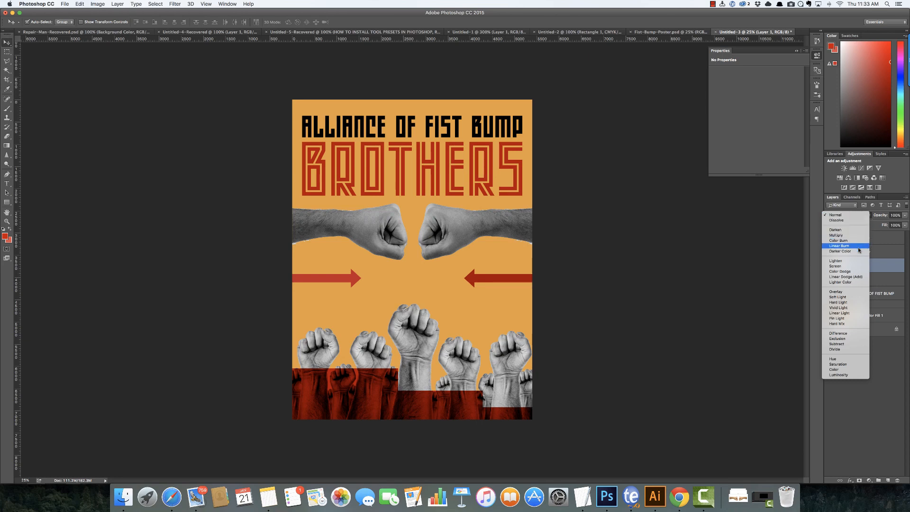
pyautogui.click(858, 247)
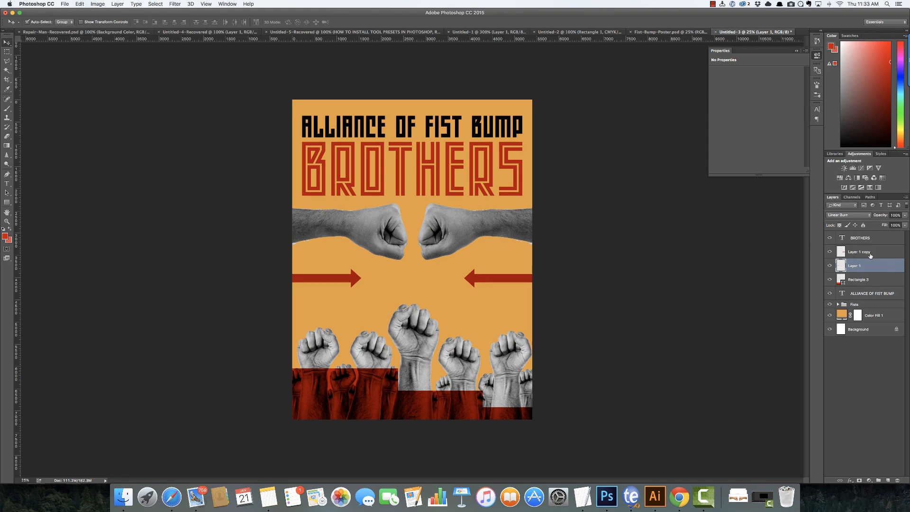
# - Rename the Layer 1 copy layer as Right Arrow
pyautogui.doubleClick(860, 252)
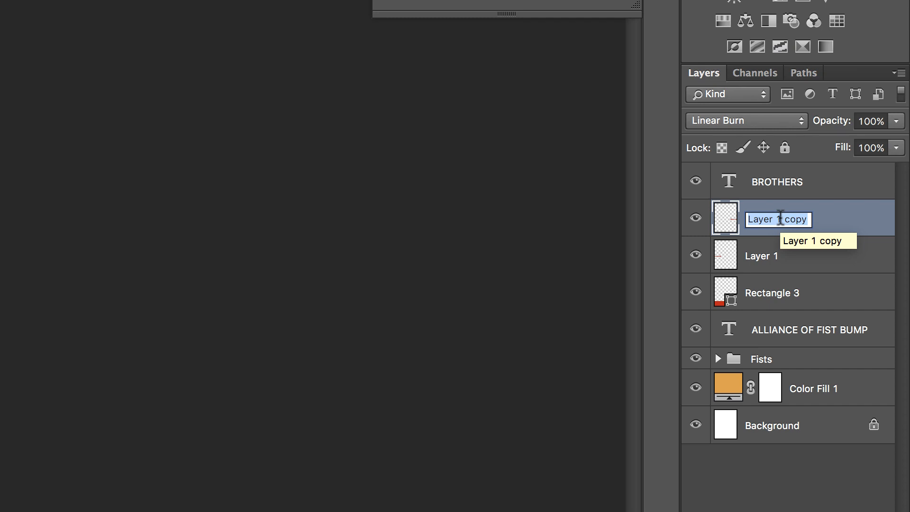
pyautogui.write('R')
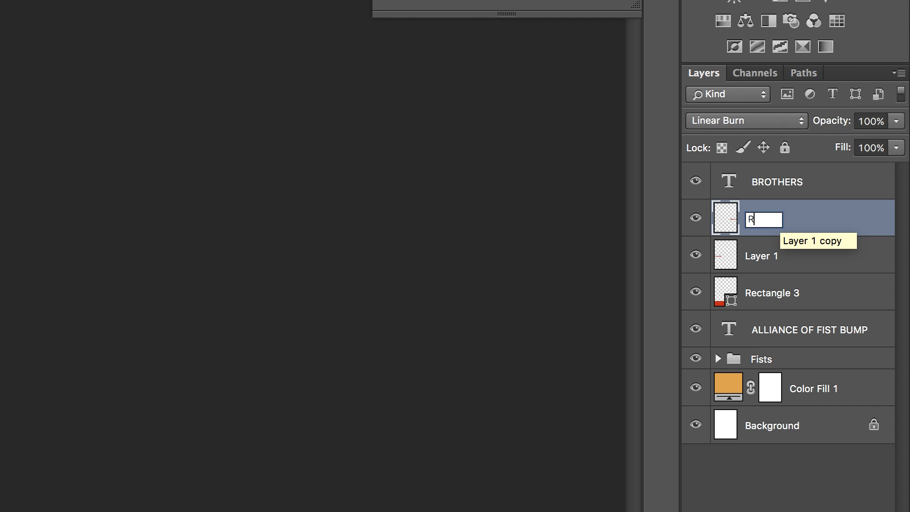
pyautogui.write('ight Arrow')
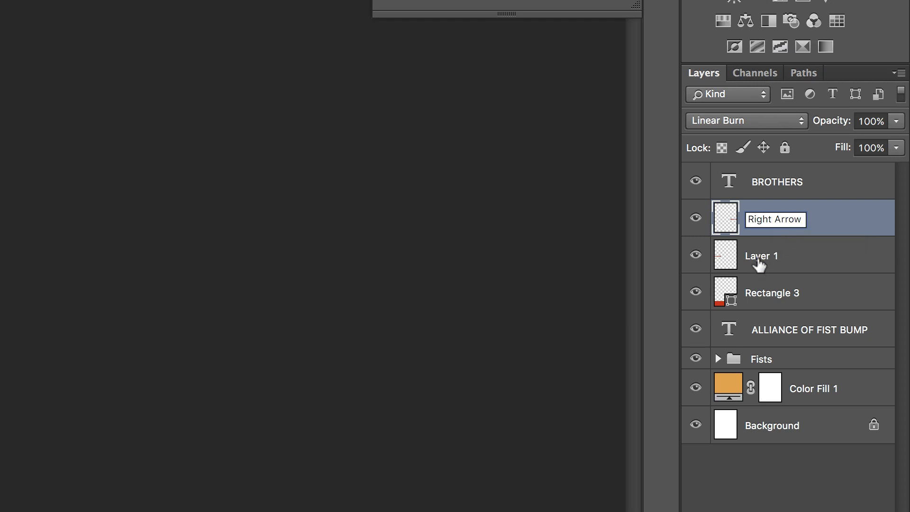
# - Rename the Layer 1 layer as Left Arrow
pyautogui.press('Tab')
pyautogui.write('Left Arrpw')
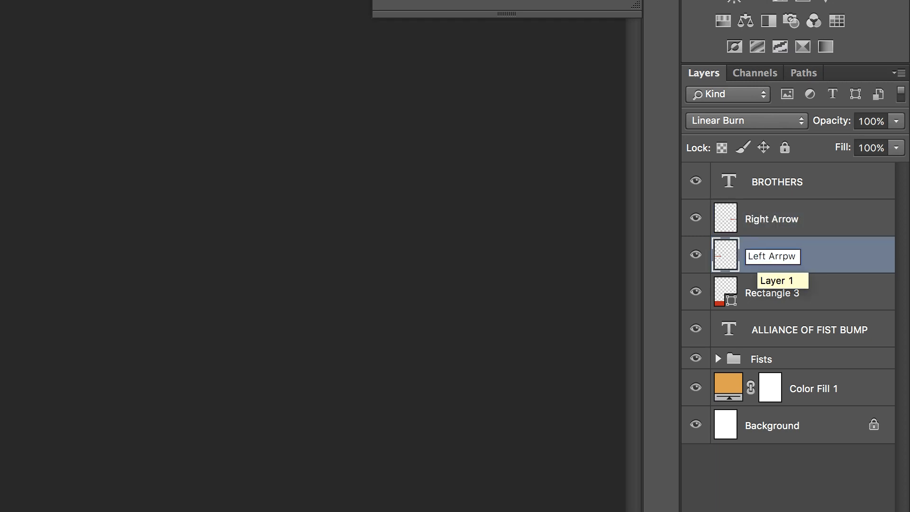
pyautogui.press('BackSpace')
pyautogui.press('BackSpace')
pyautogui.write('ow')
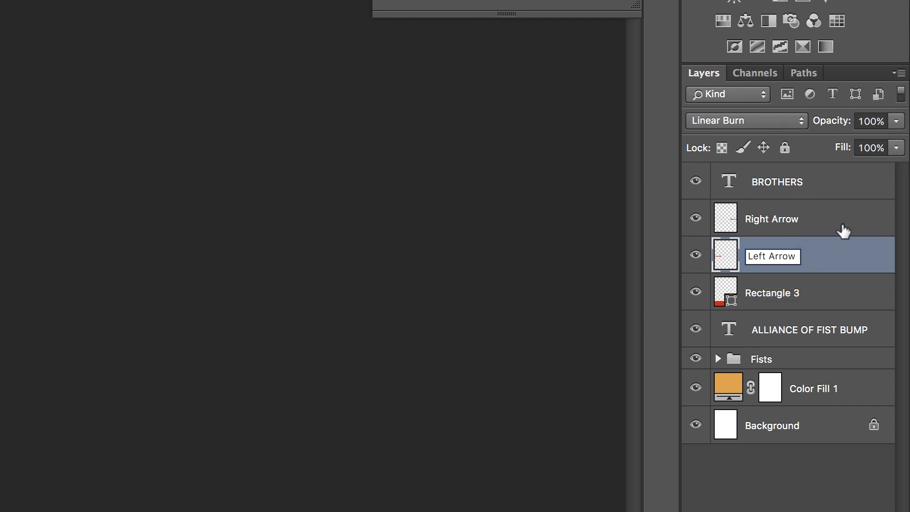
pyautogui.press('Return')
# - Rename the Rectangle 3 layer as Bottom Red Bar
pyautogui.doubleClick(780, 295)
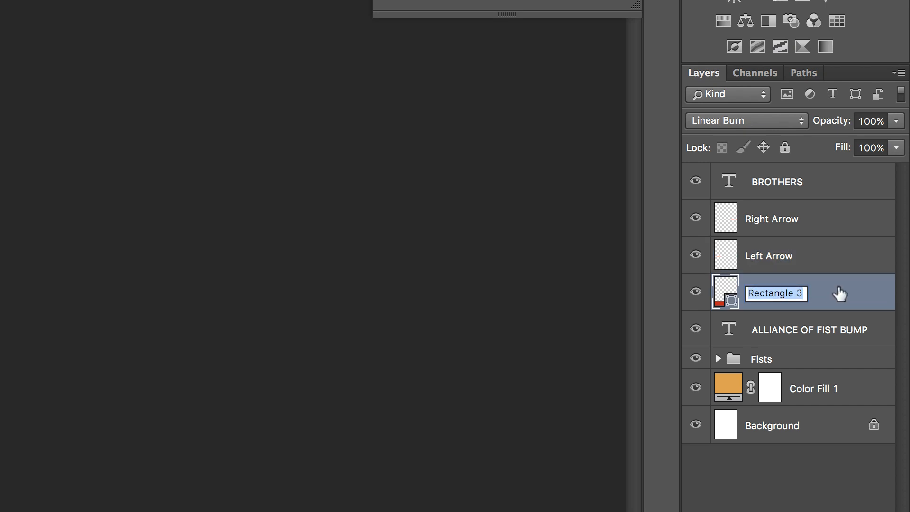
pyautogui.write('Bot')
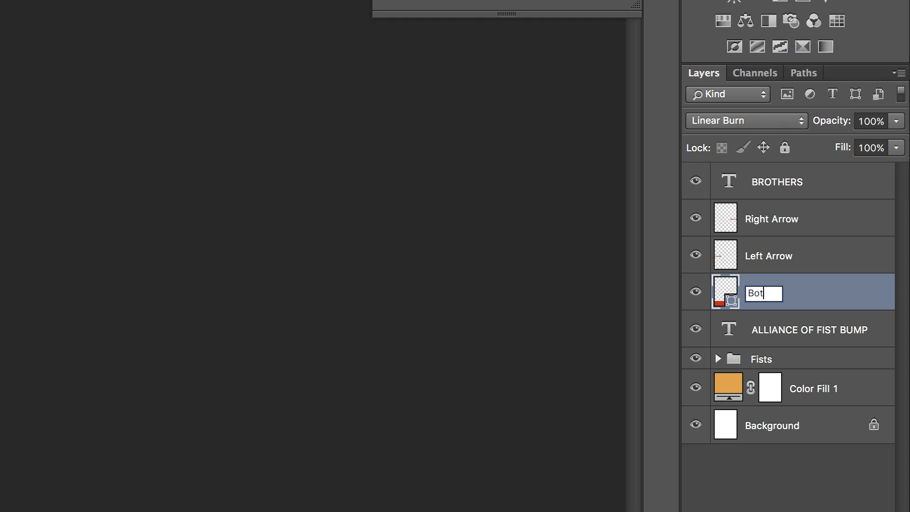
pyautogui.write('tom Ri')
pyautogui.press('BackSpace')
pyautogui.press('BackSpace')
pyautogui.press('BackSpace')
pyautogui.write('Red Bar')
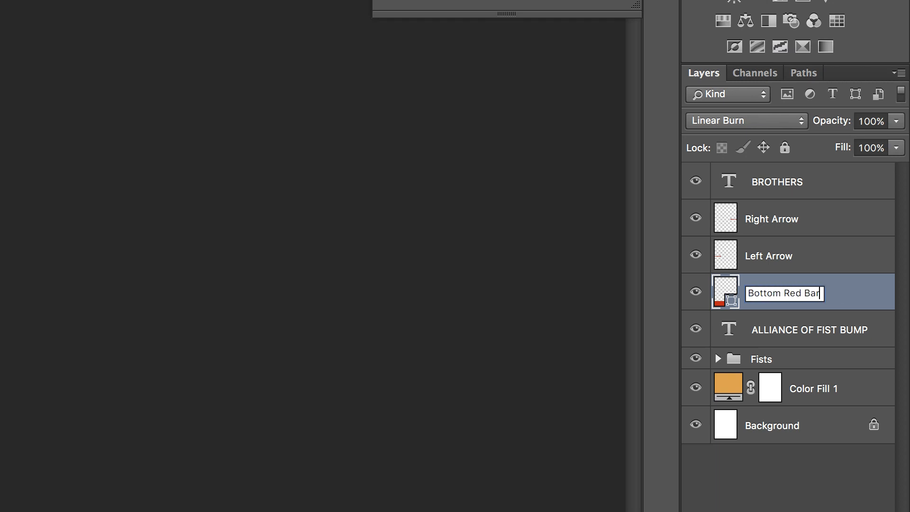
pyautogui.press('Return')
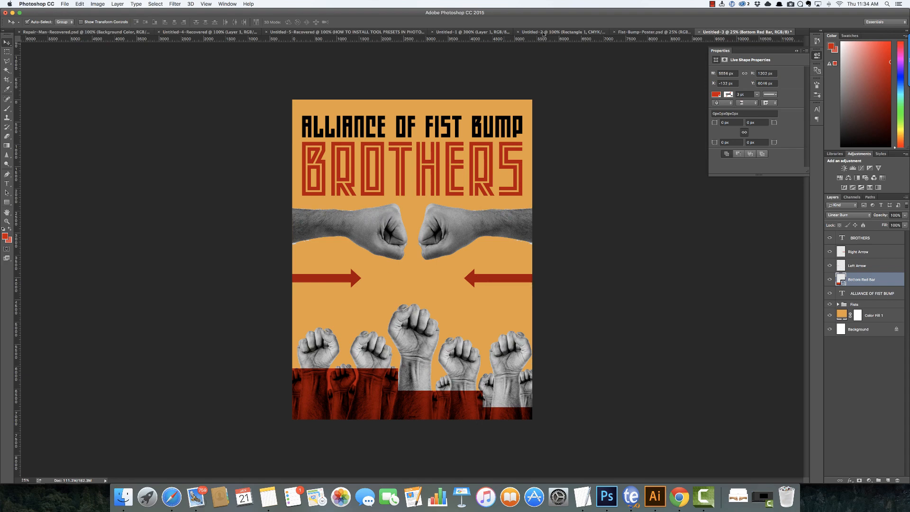
# - Check the finished Fist-Bump-Poster reference, then add 30 pt text between the poster's two arrows reading THE FIST BUMP BROTHER CREED
pyautogui.click(640, 31)
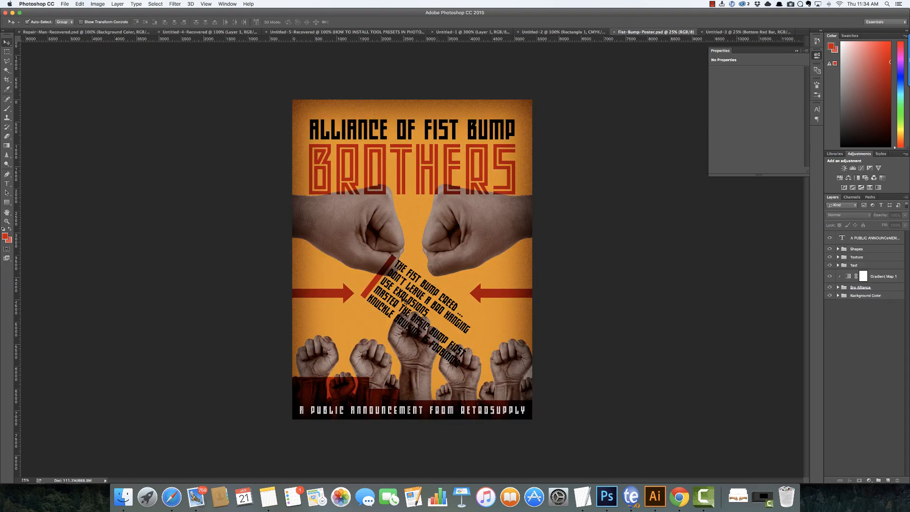
pyautogui.click(718, 32)
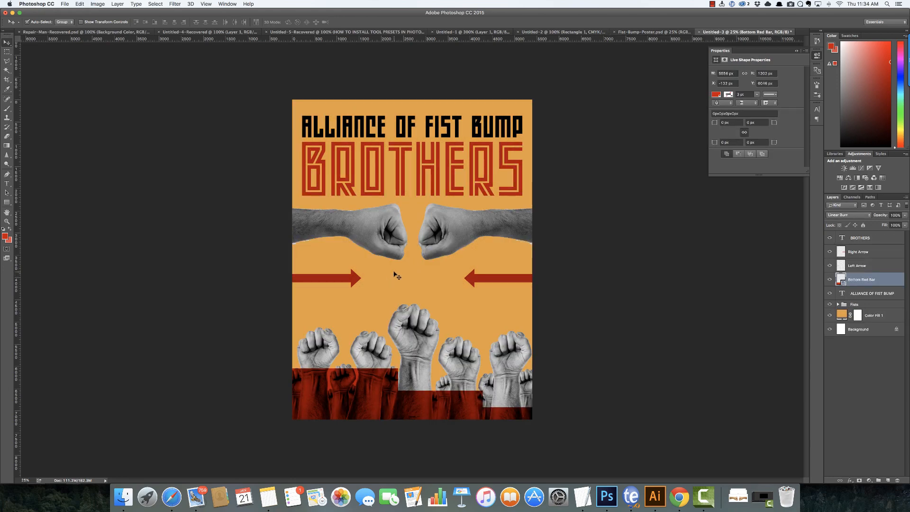
pyautogui.press('t')
pyautogui.click(376, 272)
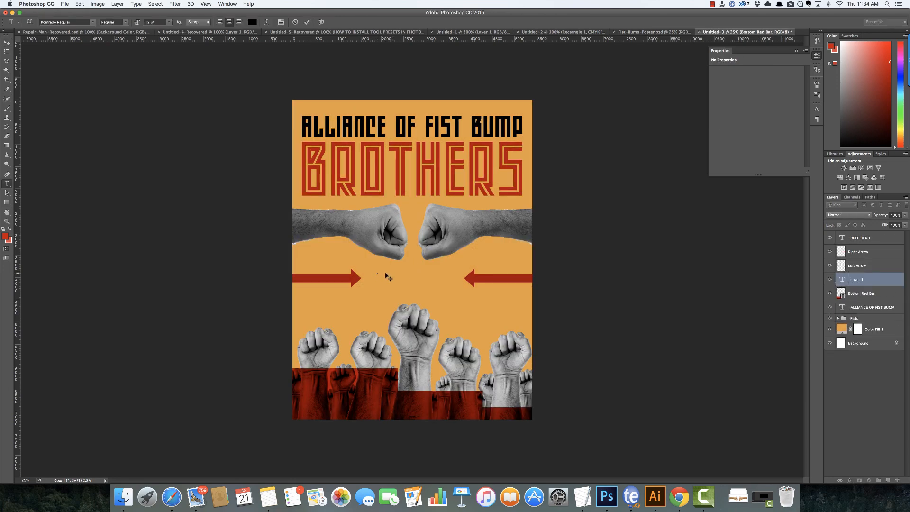
pyautogui.click(169, 21)
pyautogui.click(156, 85)
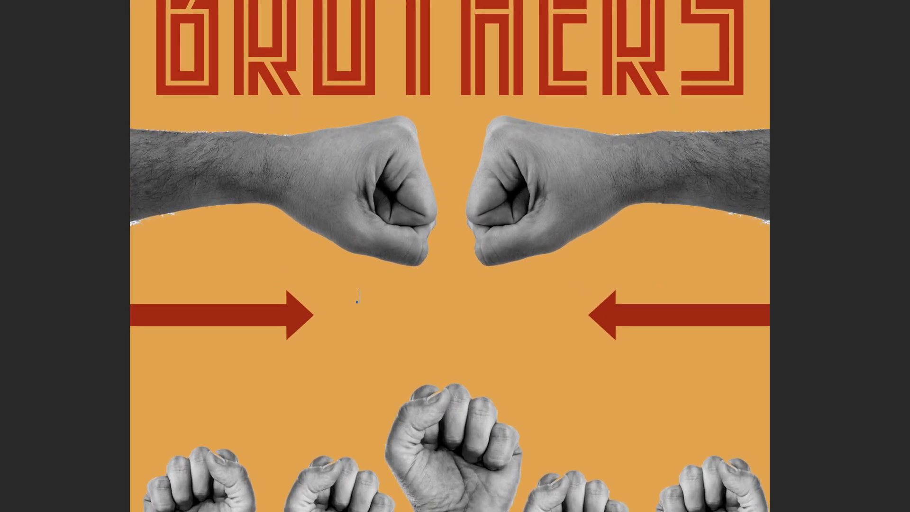
pyautogui.write('THE FIST BUMP BROTHER')
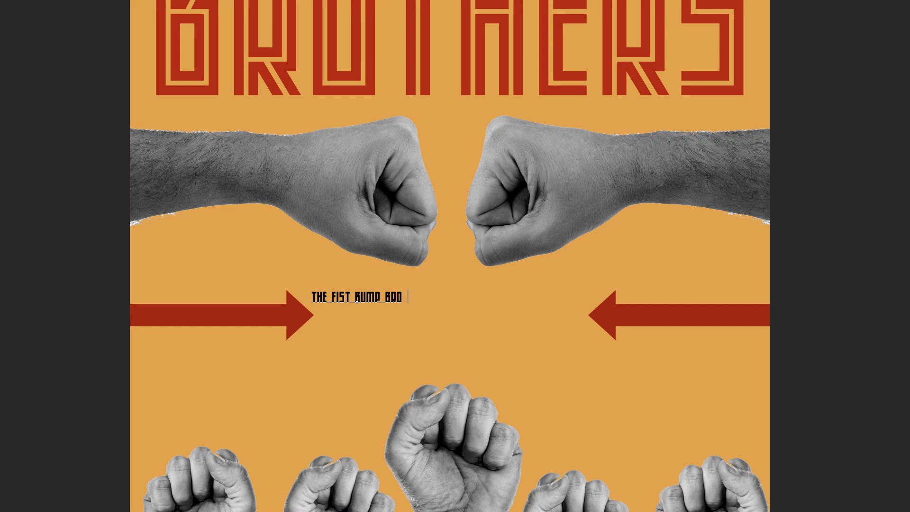
pyautogui.press('BackSpace')
pyautogui.press('BackSpace')
pyautogui.press('BackSpace')
pyautogui.press('BackSpace')
pyautogui.press('BackSpace')
pyautogui.press('BackSpace')
pyautogui.press('BackSpace')
pyautogui.press('BackSpace')
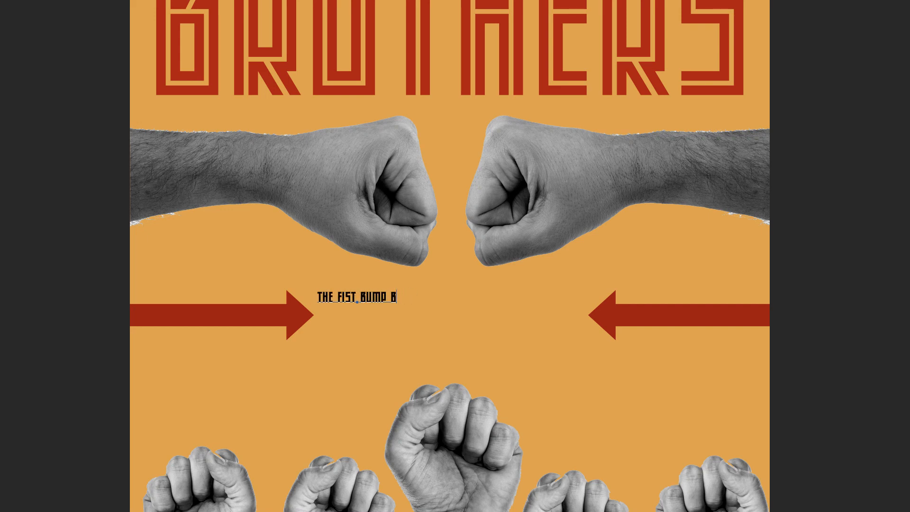
pyautogui.write('BR')
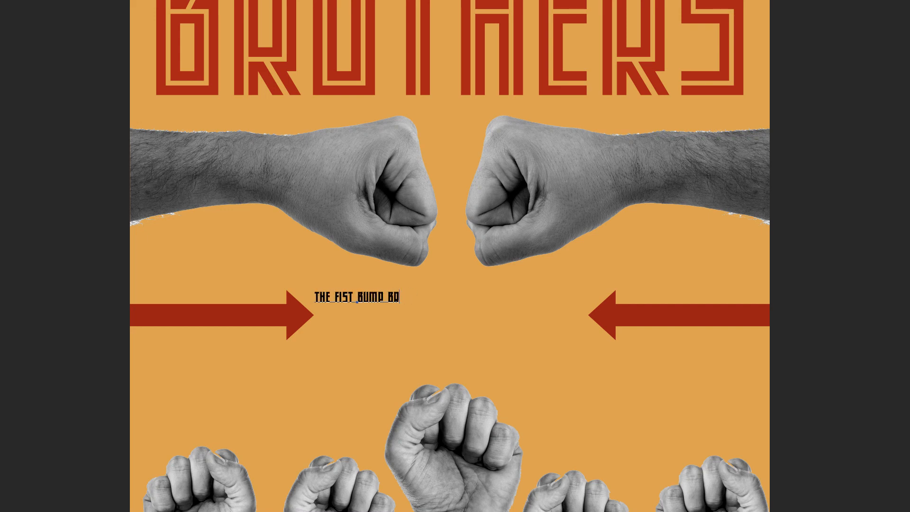
pyautogui.write('OTHER')
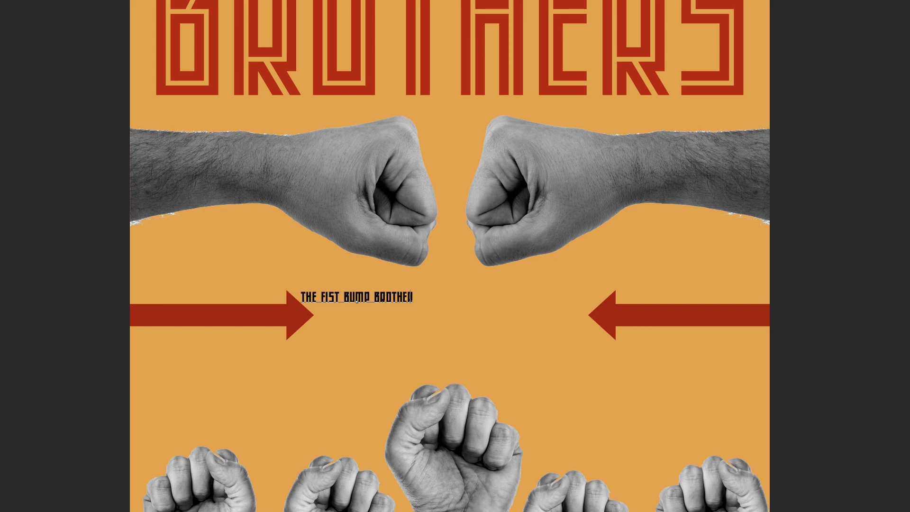
pyautogui.press('BackSpace')
pyautogui.press('BackSpace')
pyautogui.press('BackSpace')
pyautogui.press('BackSpace')
pyautogui.press('BackSpace')
pyautogui.press('BackSpace')
pyautogui.press('BackSpace')
pyautogui.press('BackSpace')
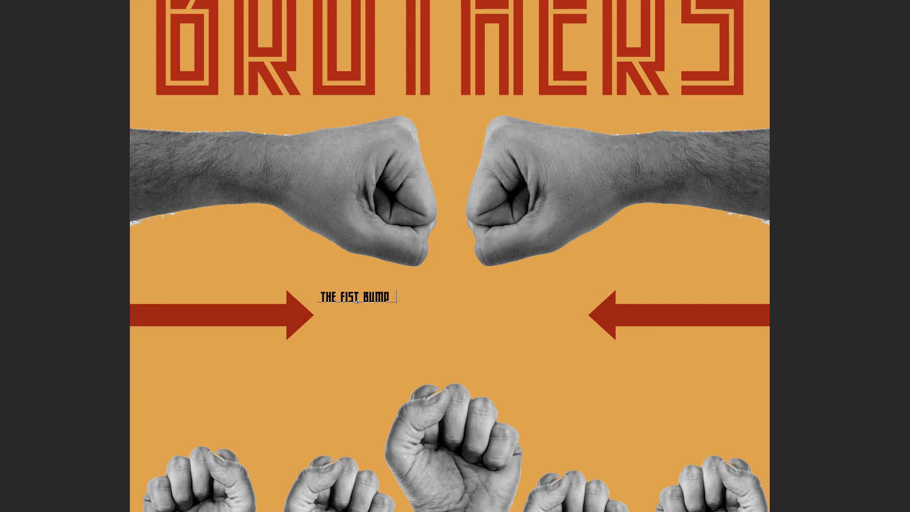
pyautogui.write('BROTHER CREE')
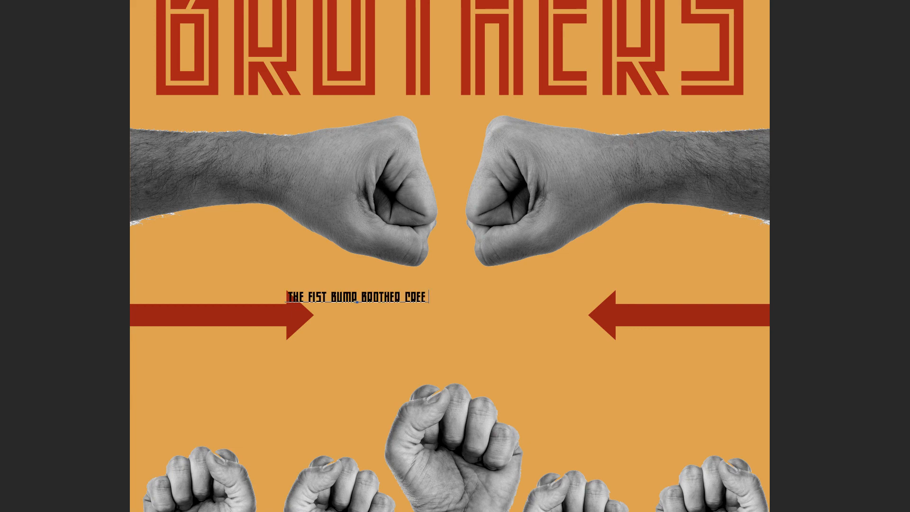
pyautogui.write('D')
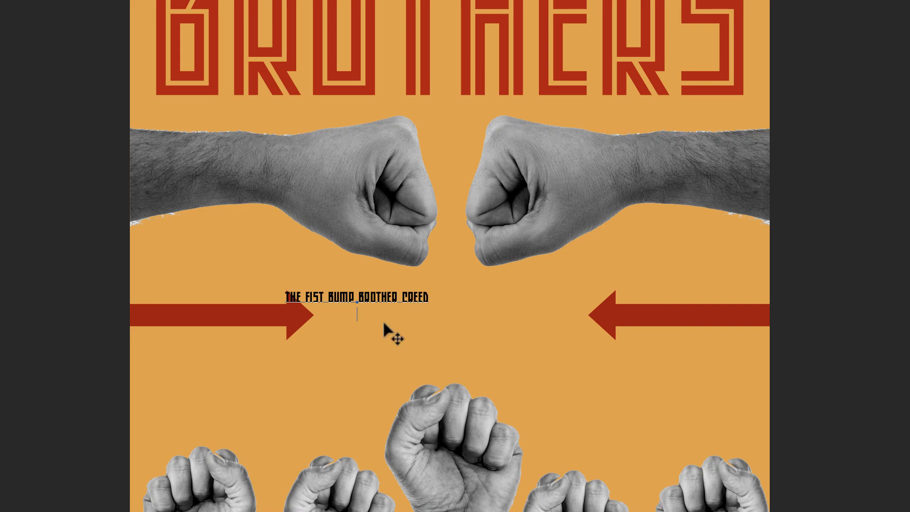
# - Left-align the creed text and add a second line reading DON'T LEAVE A BRO HANGING
pyautogui.hotkey('ctrl', 'a')
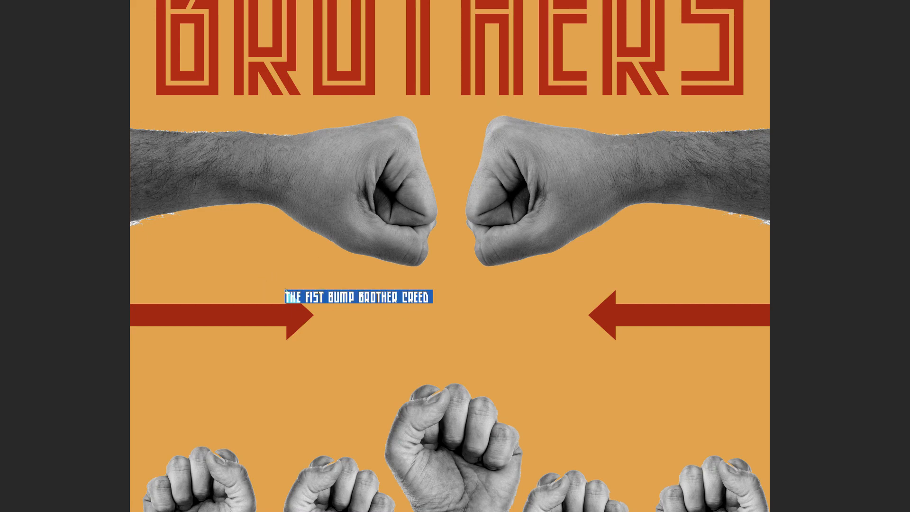
pyautogui.hotkey('ctrl', 'shift', 'c')
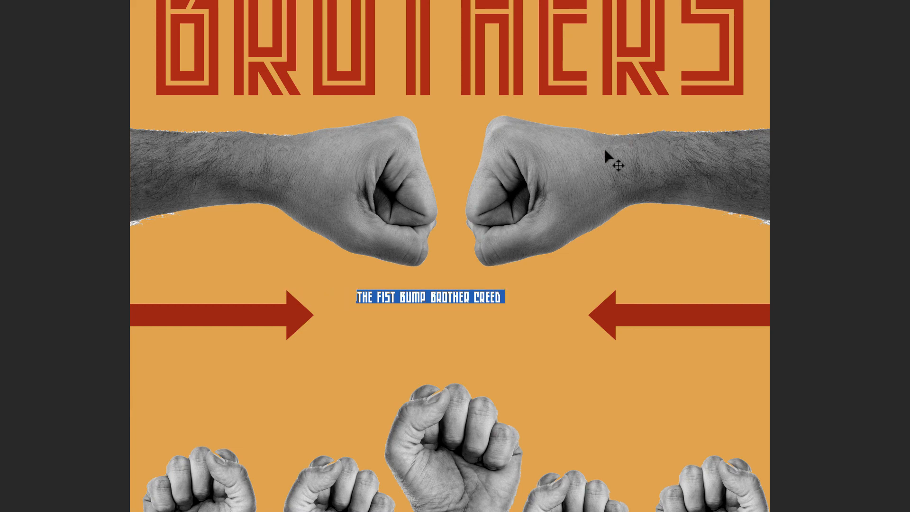
pyautogui.click(500, 298)
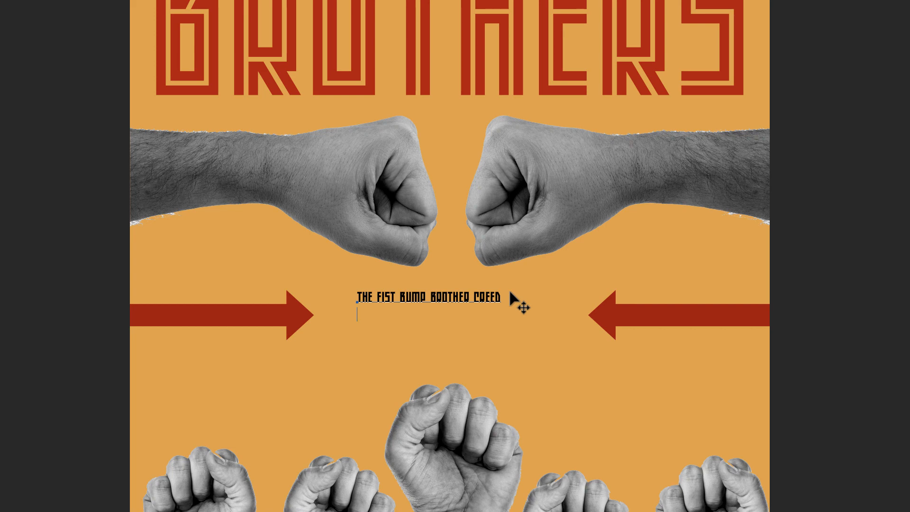
pyautogui.write("DON'T LEAVE A ")
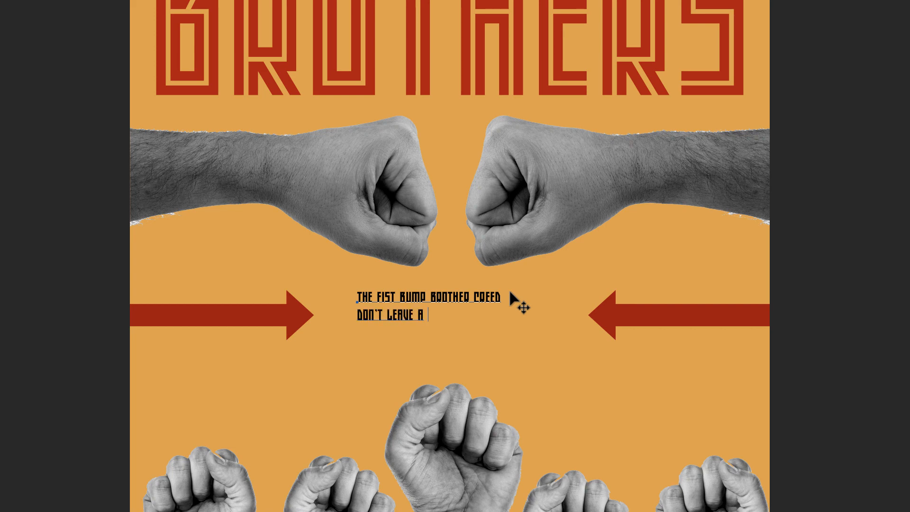
pyautogui.write('BROTH')
pyautogui.press('BackSpace')
pyautogui.press('BackSpace')
pyautogui.press('BackSpace')
pyautogui.press('BackSpace')
pyautogui.write('RO HANGI')
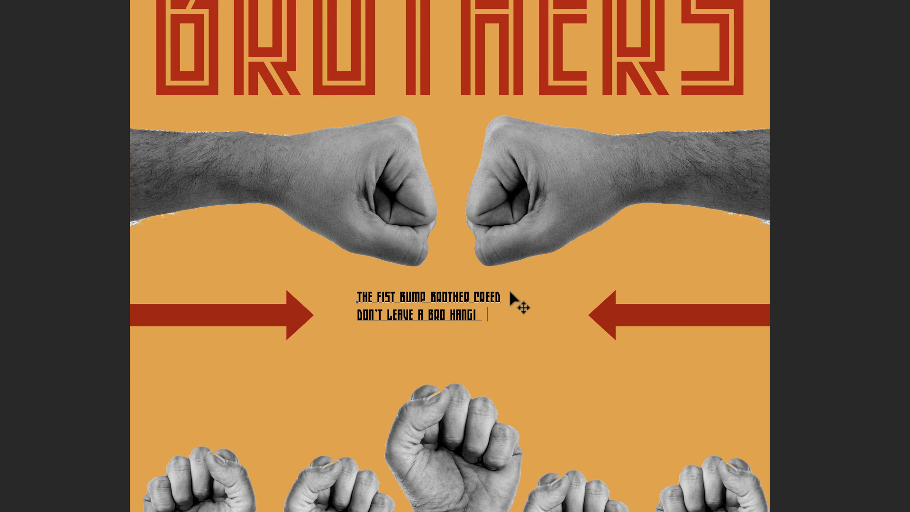
pyautogui.write('NG')
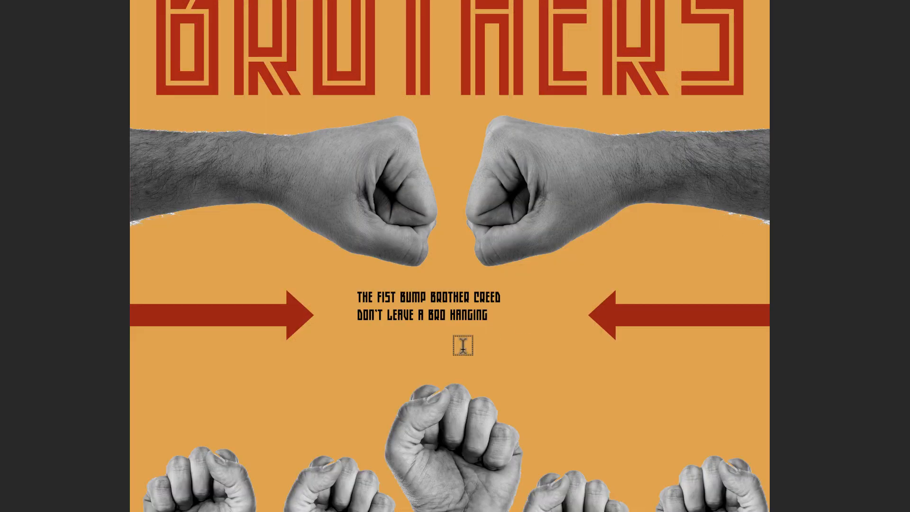
# - Add two more lines to the creed text reading USE EXPLOSIONS and MASTER THE BASIC BUMP FIRST
pyautogui.click(463, 346)
pyautogui.press('Return')
pyautogui.write('USE')
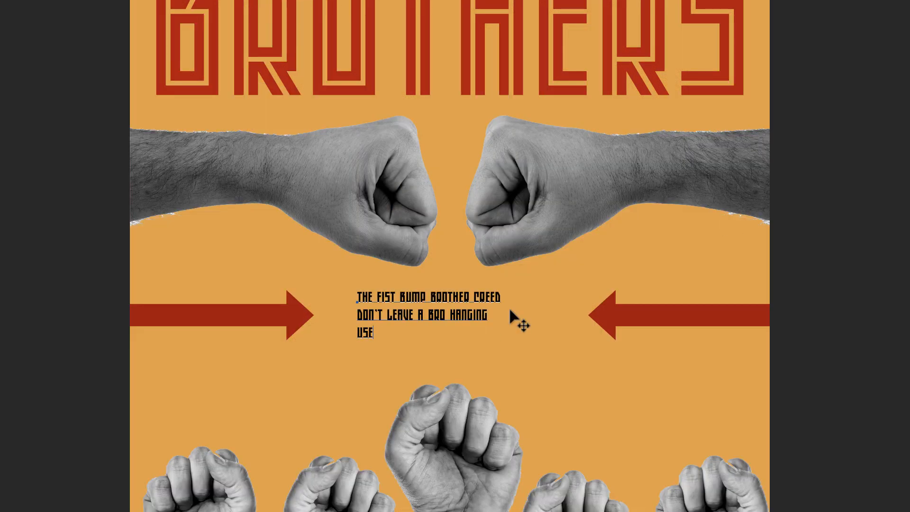
pyautogui.write(' EXPLOSES')
pyautogui.press('BackSpace')
pyautogui.press('BackSpace')
pyautogui.write('IONS')
pyautogui.press('Return')
pyautogui.write('MAS ')
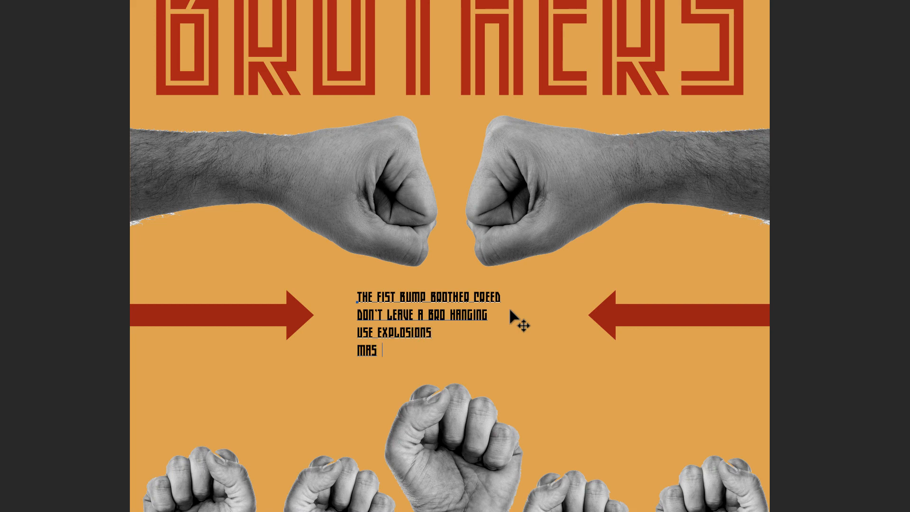
pyautogui.write('TER THE BASIC BU')
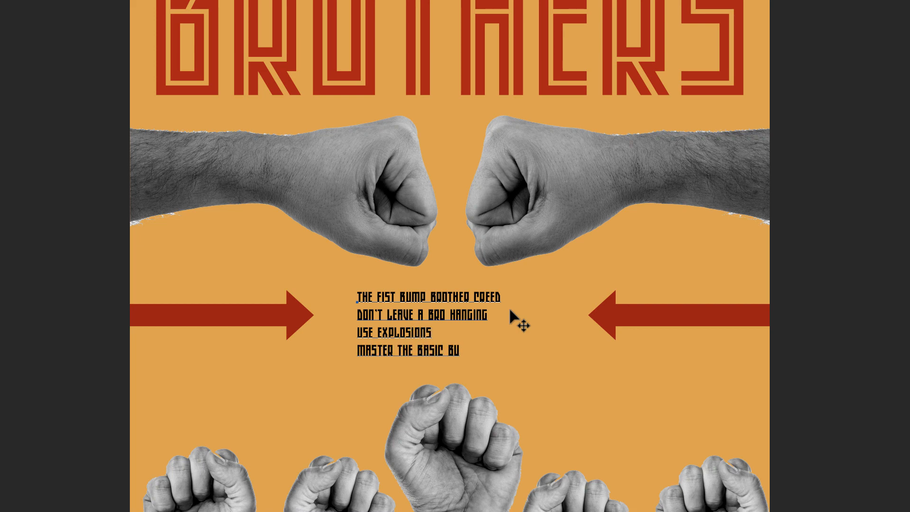
pyautogui.write('MP FIRST')
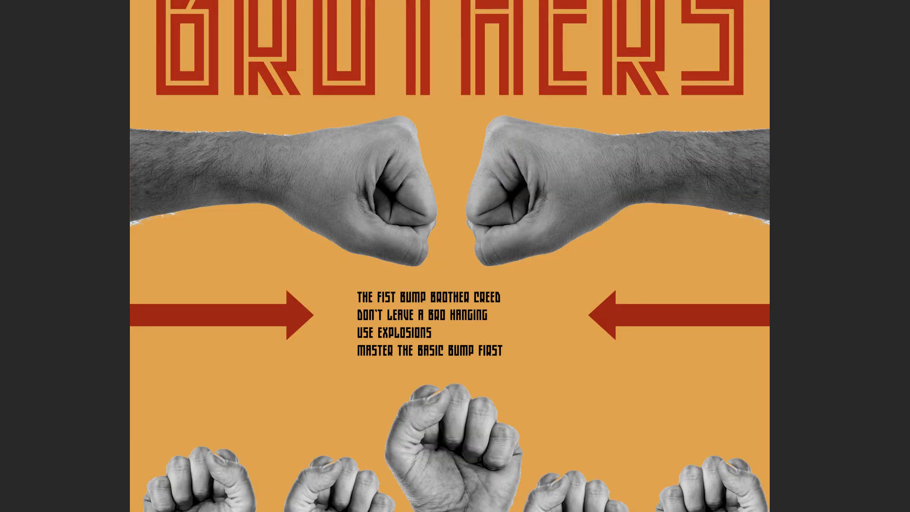
# - Add a fifth line to the creed text reading KNUCKLE BRUSING IS FORBIDDEN and commit the text
pyautogui.click(445, 351)
pyautogui.press('End')
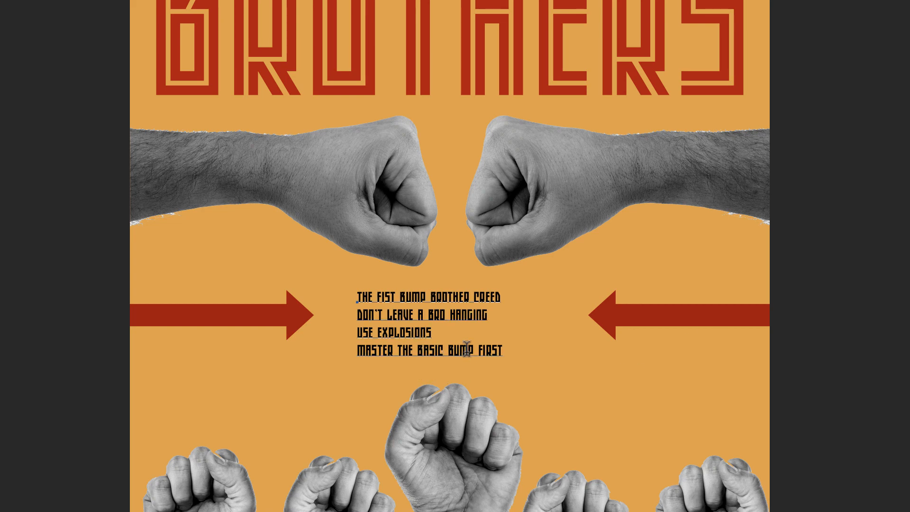
pyautogui.press('Return')
pyautogui.write('KNUCKLY')
pyautogui.press('BackSpace')
pyautogui.write('E B')
pyautogui.write('ing')
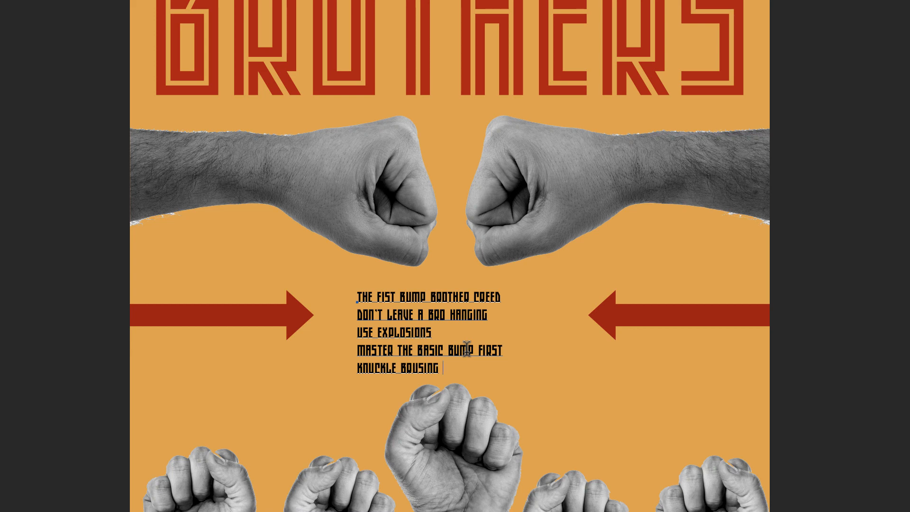
pyautogui.write(' is forbidden')
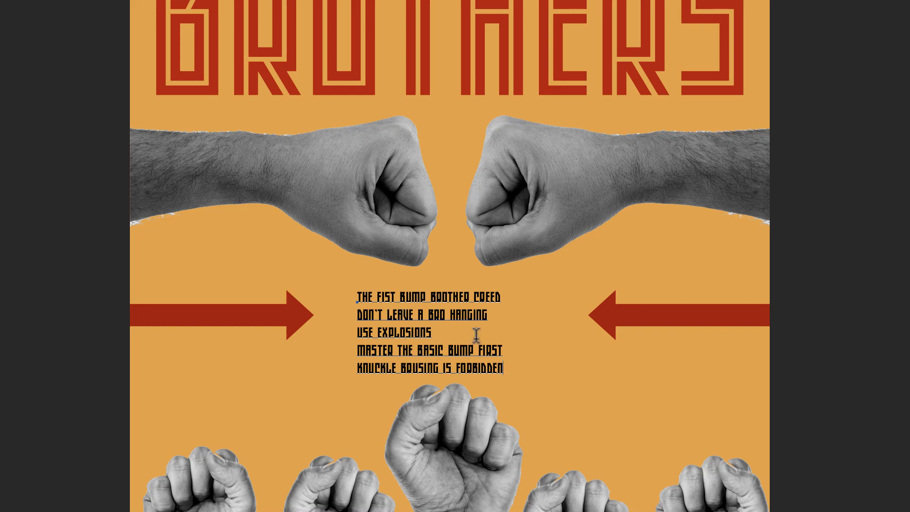
pyautogui.hotkey('ctrl', 'Return')
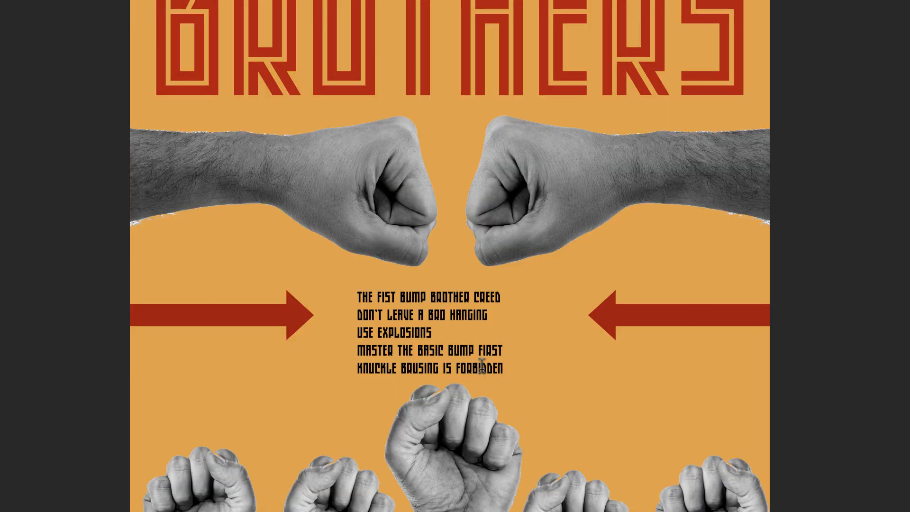
# - Select all five creed lines, tighten their leading with a fixed value, and enlarge the text to about 52 pt
pyautogui.moveTo(503, 369); pyautogui.dragTo(317, 270)
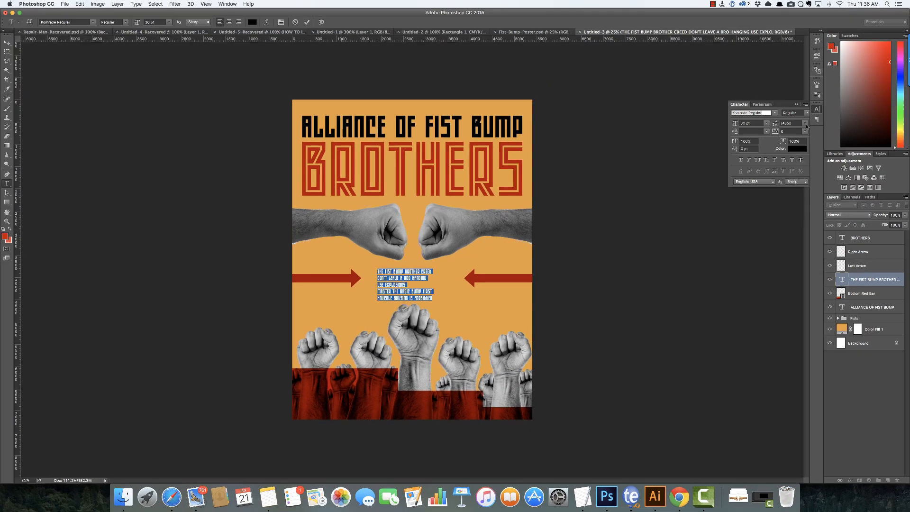
pyautogui.click(804, 123)
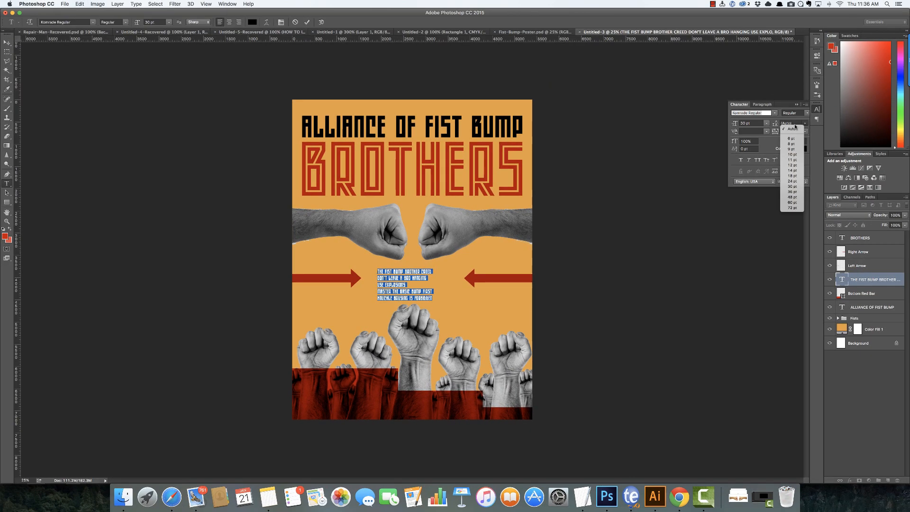
pyautogui.click(792, 154)
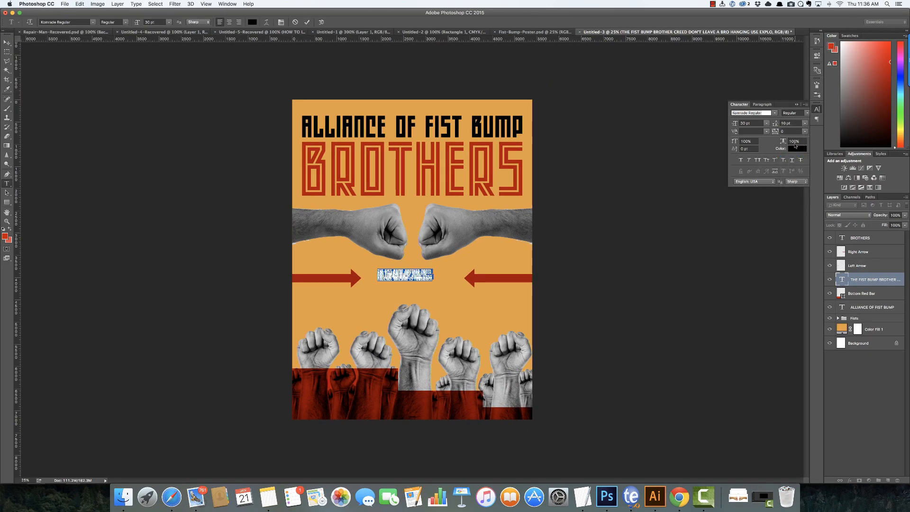
pyautogui.click(795, 122)
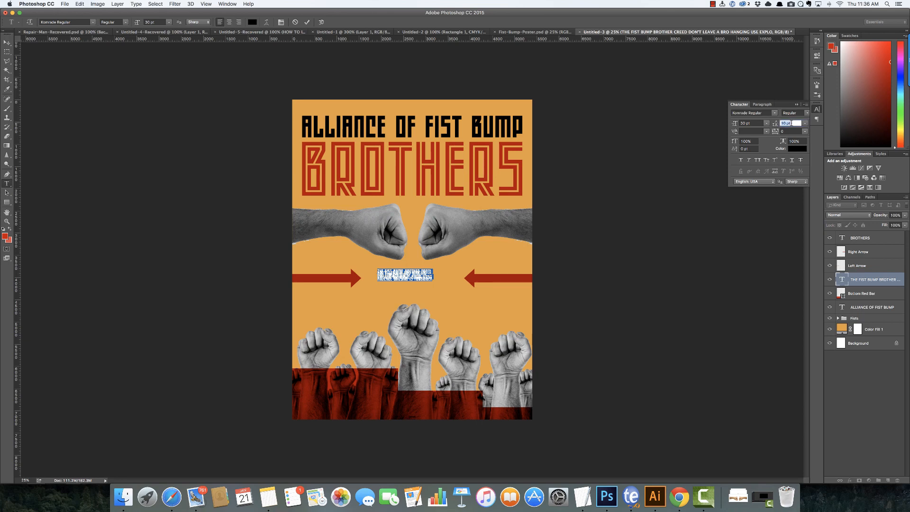
pyautogui.press('Up')
pyautogui.press('Up')
pyautogui.press('Up')
pyautogui.press('Up')
pyautogui.press('Up')
pyautogui.press('Up')
pyautogui.press('Up')
pyautogui.press('Up')
pyautogui.press('Up')
pyautogui.press('Up')
pyautogui.press('Up')
pyautogui.press('Up')
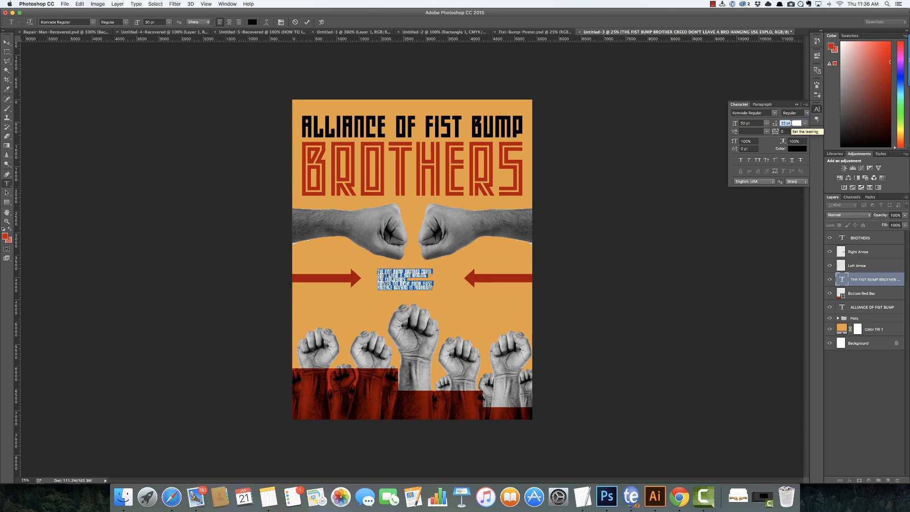
pyautogui.press('Up')
pyautogui.press('Up')
pyautogui.press('Up')
pyautogui.press('Up')
pyautogui.press('Up')
pyautogui.press('Up')
pyautogui.press('Up')
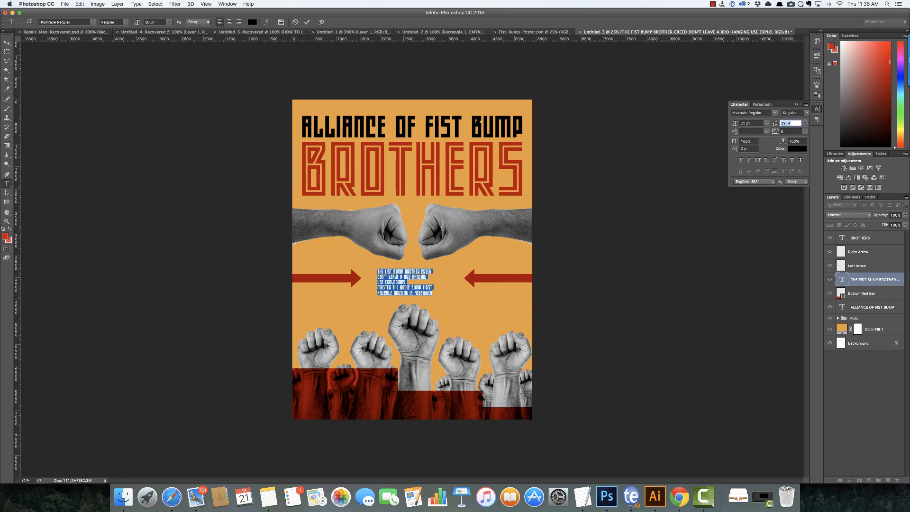
pyautogui.click(745, 123)
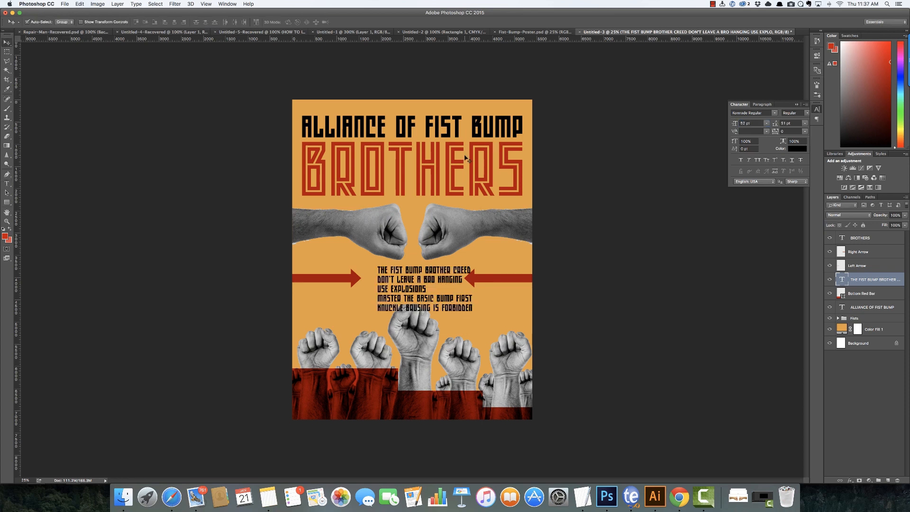
# - Rotate the creed text block about 38° clockwise and place it below the right fist
pyautogui.press('super+t')
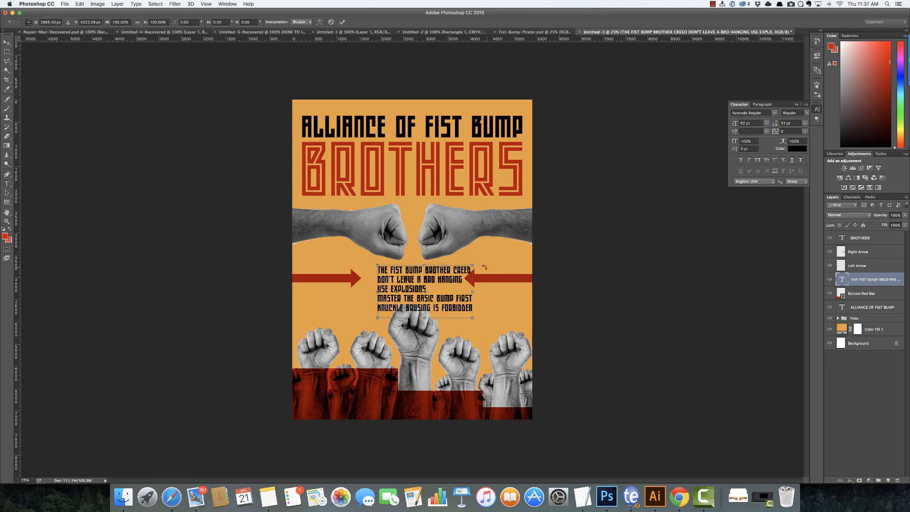
pyautogui.moveTo(476, 262); pyautogui.dragTo(484, 302)
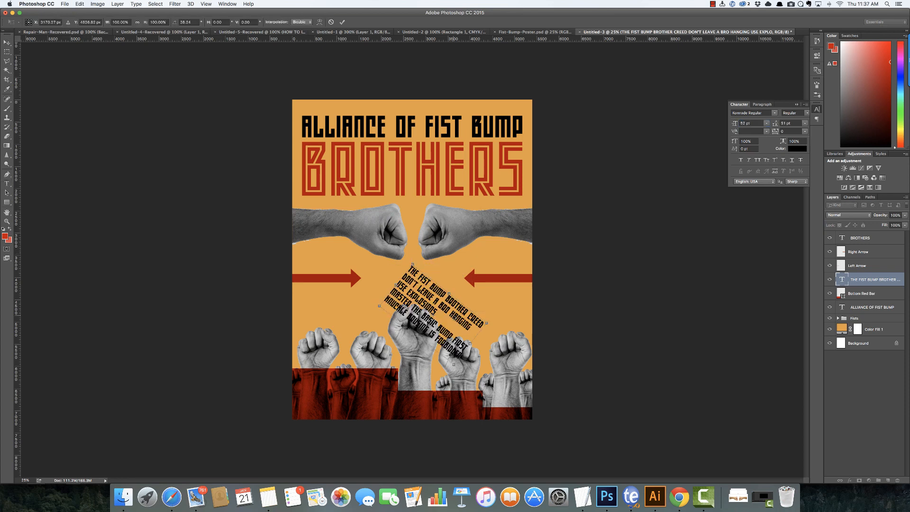
pyautogui.press('Return')
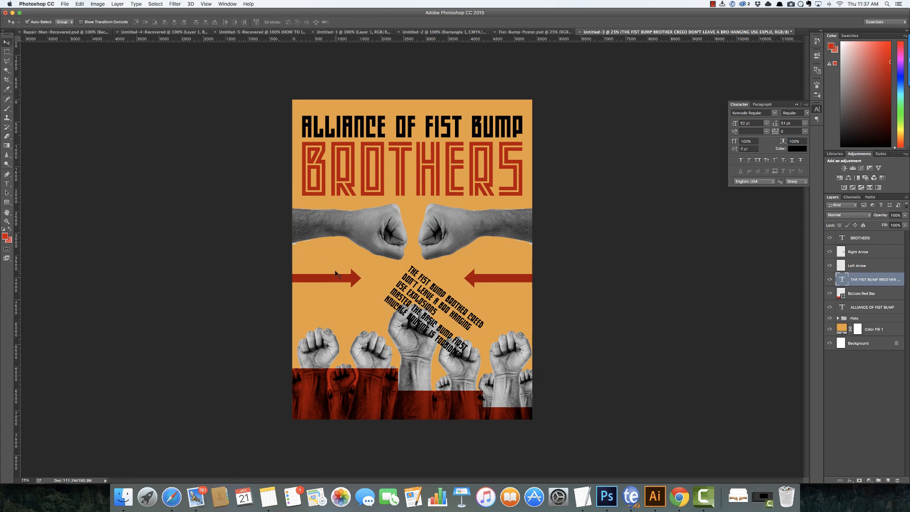
# - Draw a vertical red rectangle about 155 by 1065 px between the left arrow and the creed text
pyautogui.press('u')
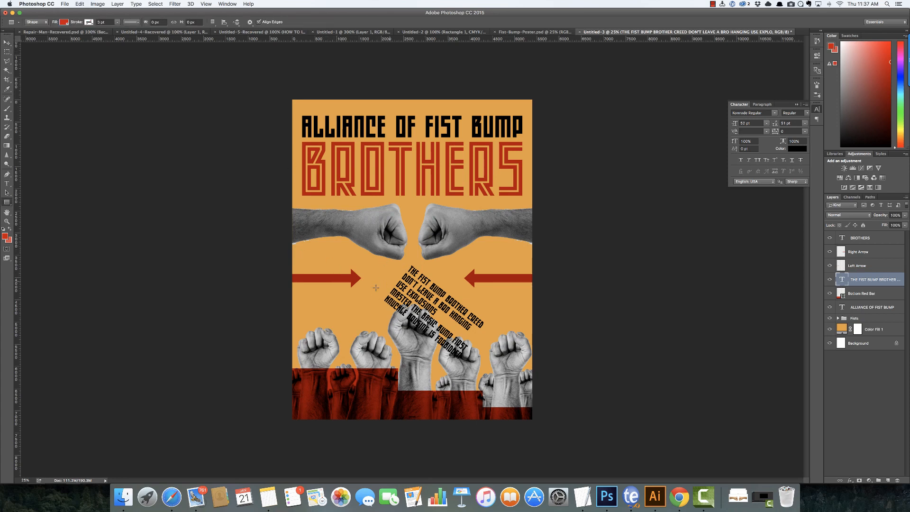
pyautogui.moveTo(360, 260); pyautogui.dragTo(377, 281)
pyautogui.press('v')
# - Rotate the red rectangle to match the creed text's slant and place it along the starting edge of the lines
pyautogui.press('super+t')
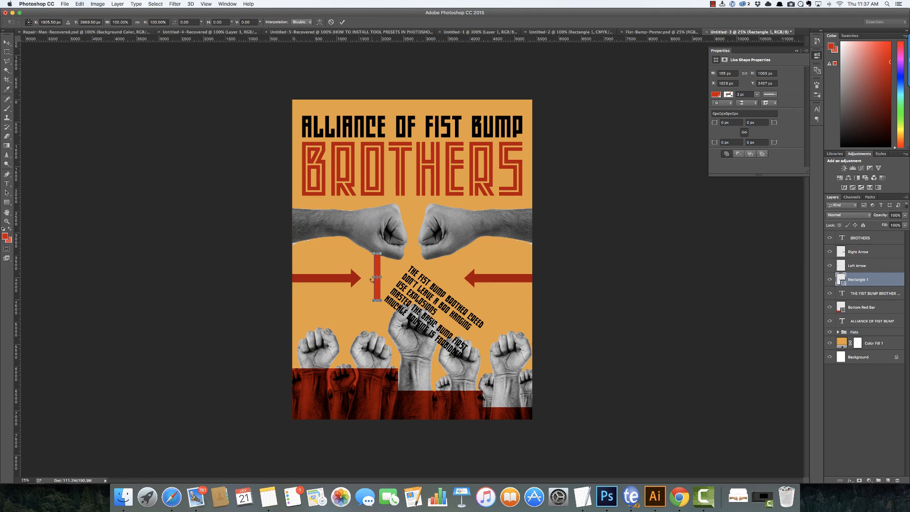
pyautogui.press('super+equal')
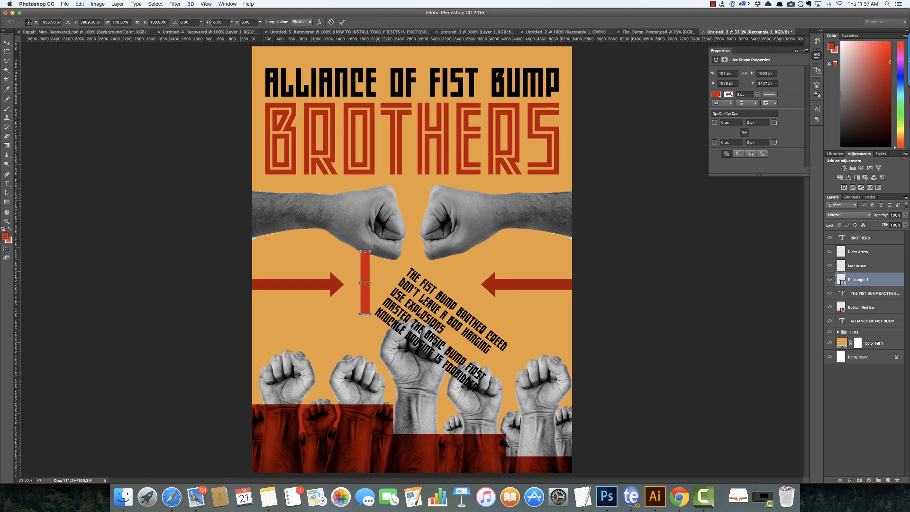
pyautogui.press('super+equal')
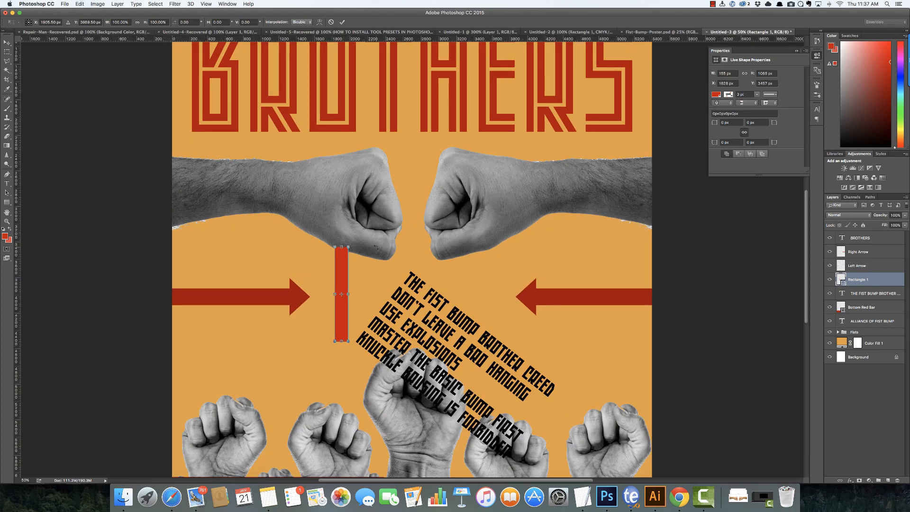
pyautogui.moveTo(353, 256); pyautogui.dragTo(397, 269)
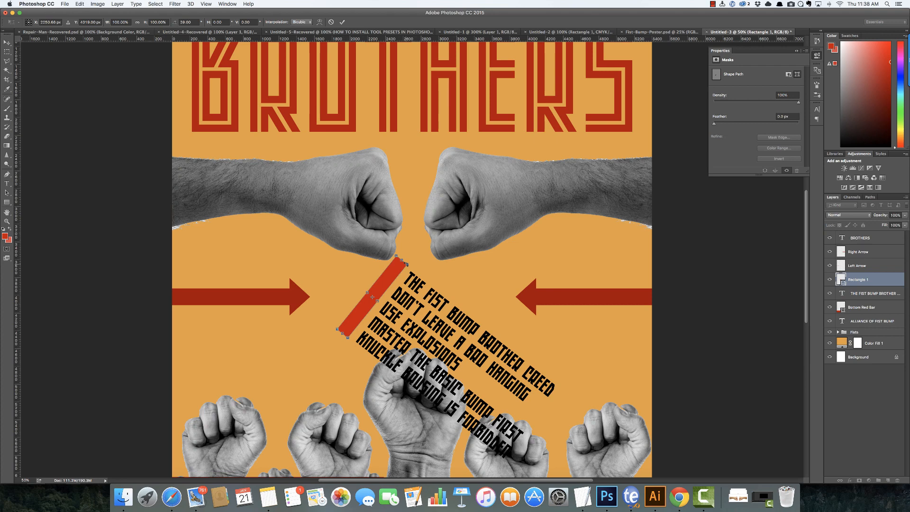
pyautogui.press('Return')
# - Set the slanted rectangle's blend mode to Linear Burn and rename its layer Text Bar
pyautogui.click(848, 214)
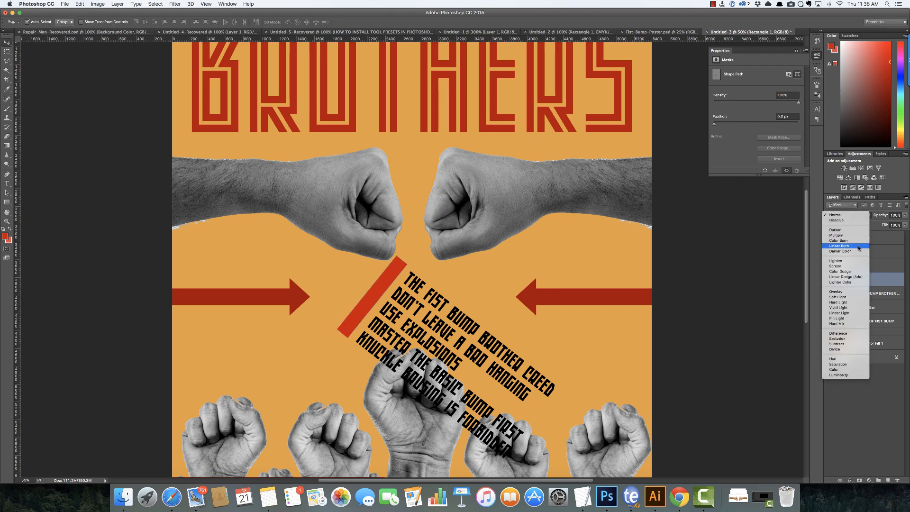
pyautogui.click(858, 247)
pyautogui.doubleClick(859, 279)
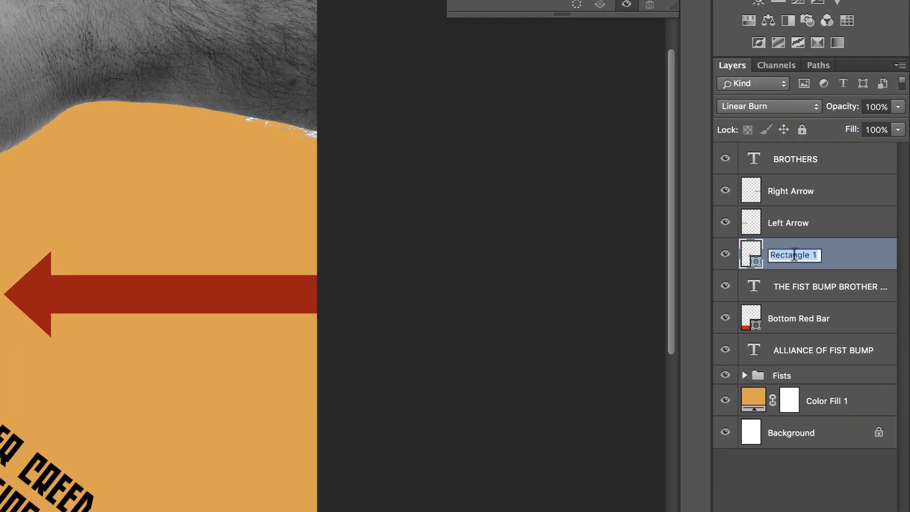
pyautogui.write('TEXT')
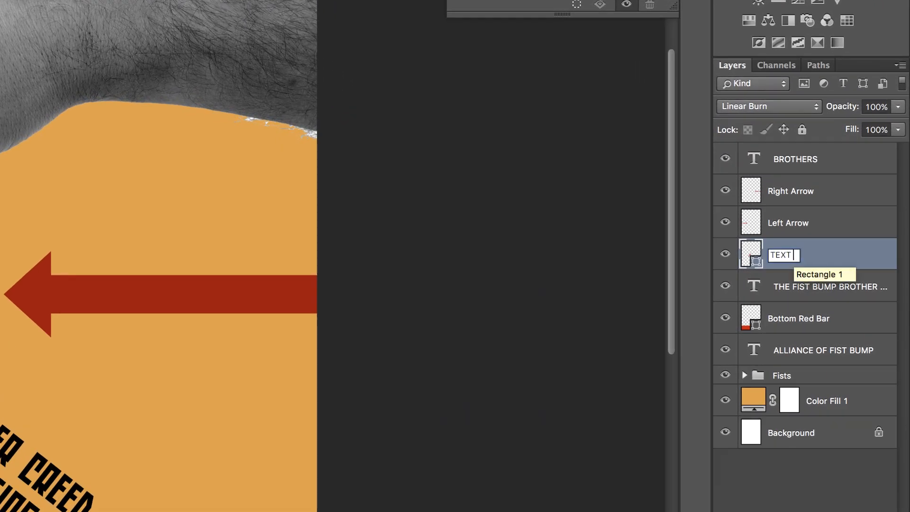
pyautogui.press('BackSpace')
pyautogui.press('BackSpace')
pyautogui.press('BackSpace')
pyautogui.write('ext Bar')
pyautogui.press('Return')
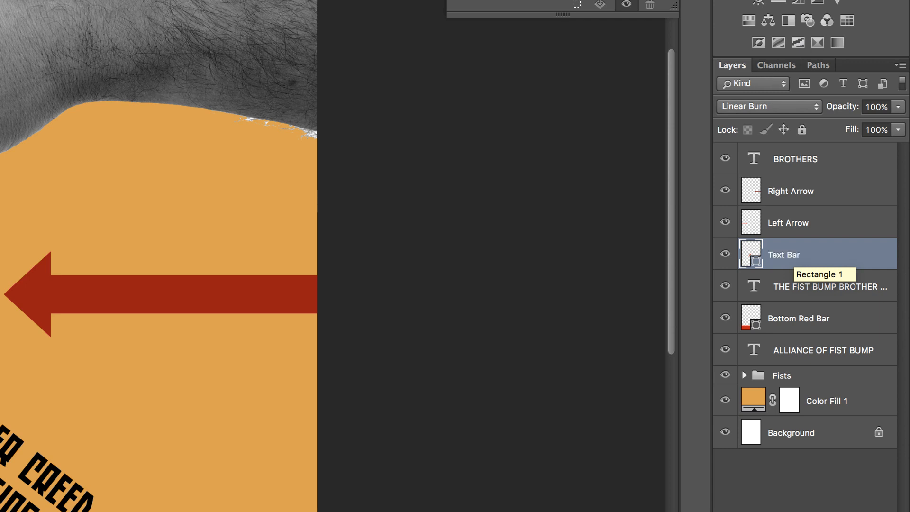
# - Rename the creed's type layer Creed Text
pyautogui.doubleClick(815, 286)
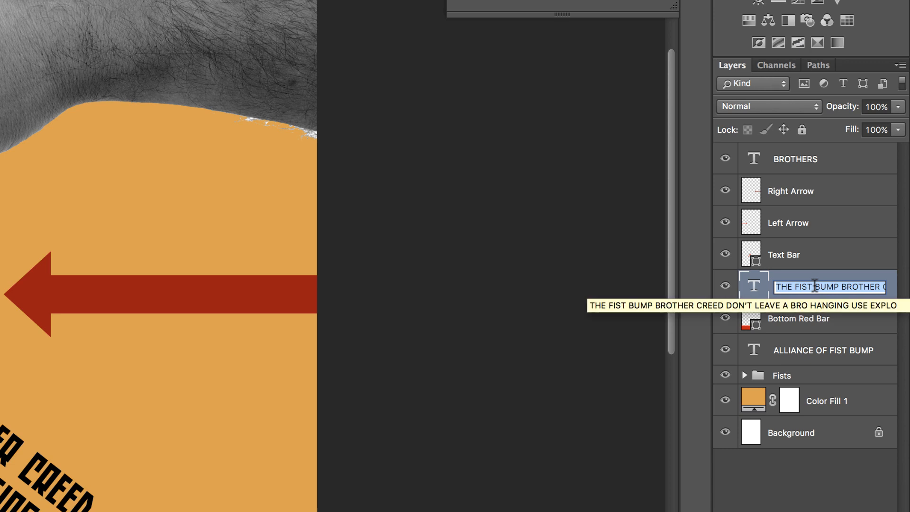
pyautogui.write('Creed')
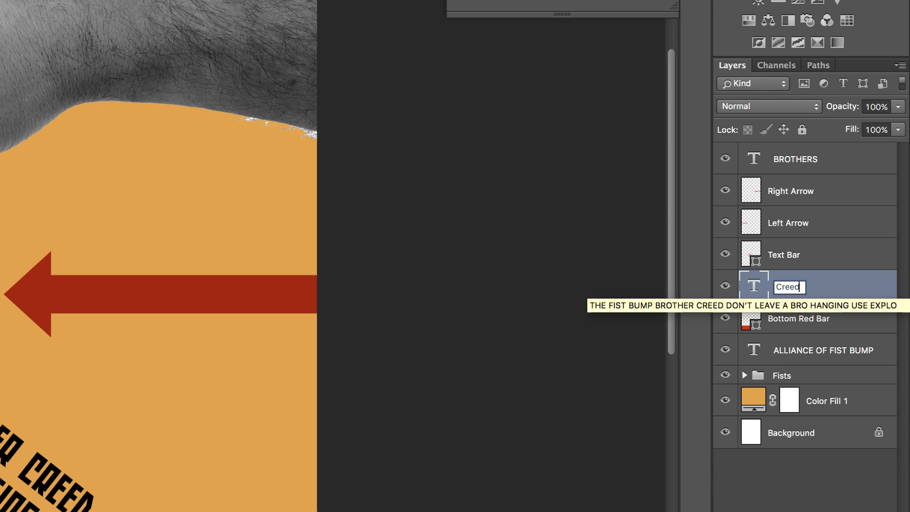
pyautogui.write(' Text')
pyautogui.press('Return')
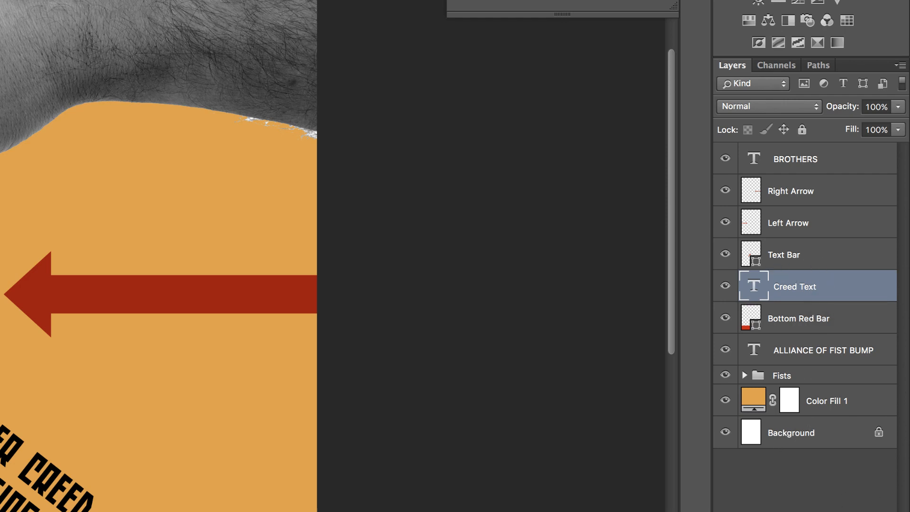
# - Create a layer group named Text holding BROTHERS, Text Bar, Creed Text and ALLIANCE OF FIST BUMP, and collapse it
pyautogui.press('super+g')
pyautogui.doubleClick(790, 280)
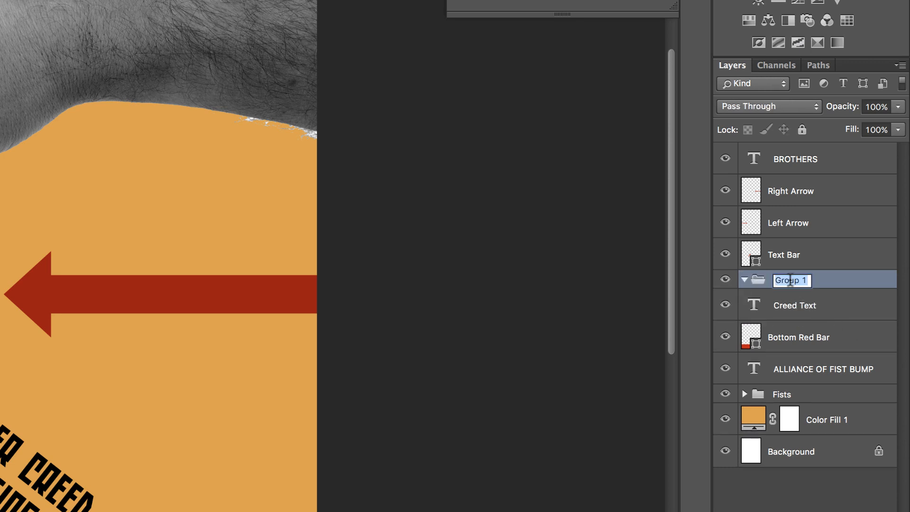
pyautogui.write('Text')
pyautogui.press('Return')
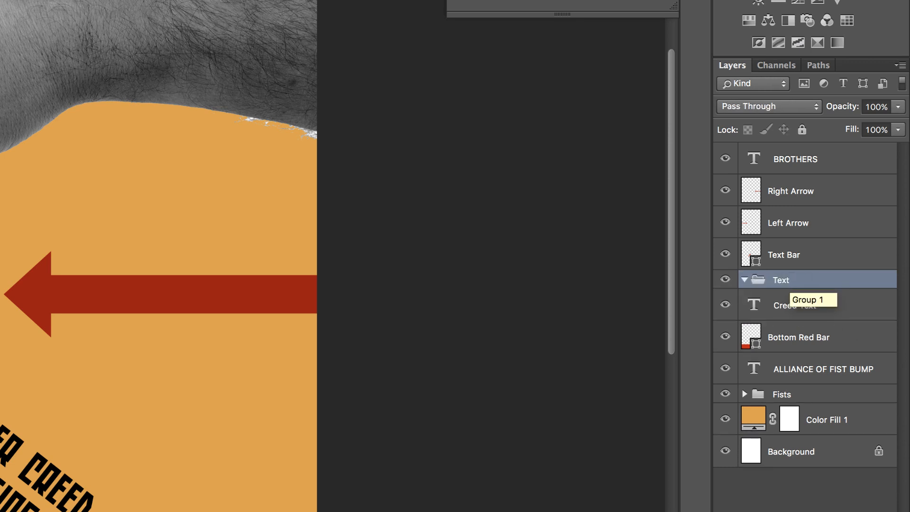
pyautogui.click(790, 293)
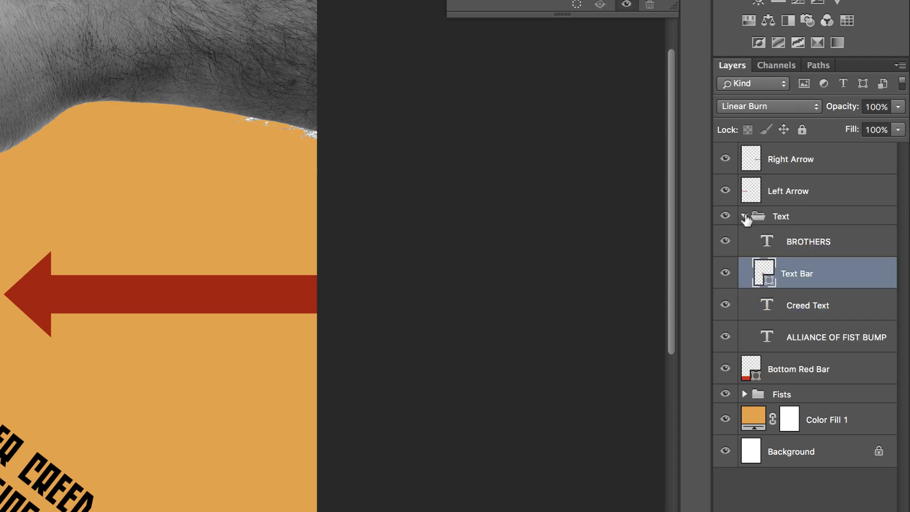
pyautogui.click(744, 216)
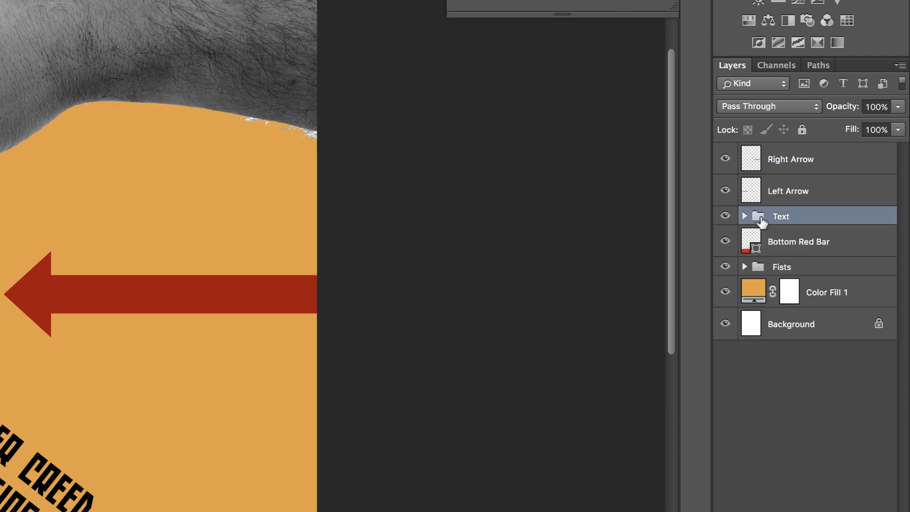
# - Add a text line over the lower poster reading A PUBLIC SERVICE ANNOUNCEMENT FROM RETROSUPPLY
pyautogui.scroll(10, 305, 179)
pyautogui.scroll(-15, 306, 179)
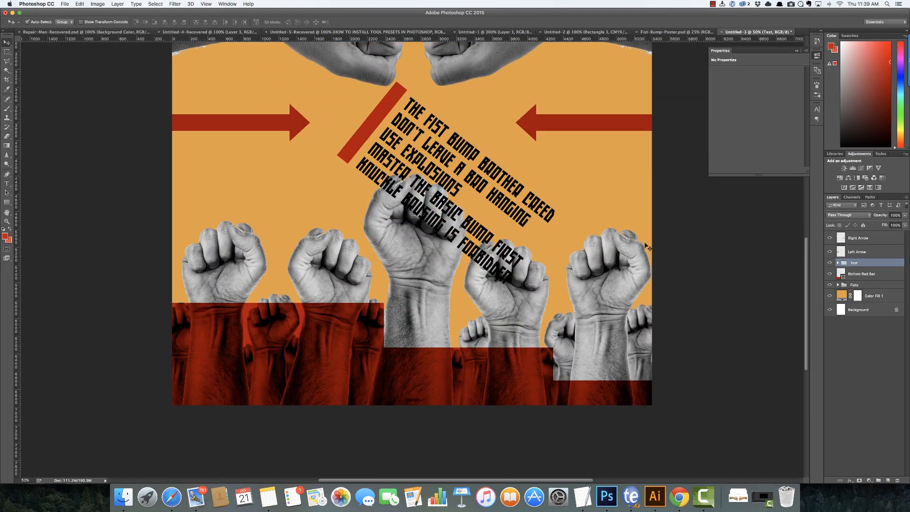
pyautogui.scroll(-10, 645, 245)
pyautogui.scroll(5, 646, 246)
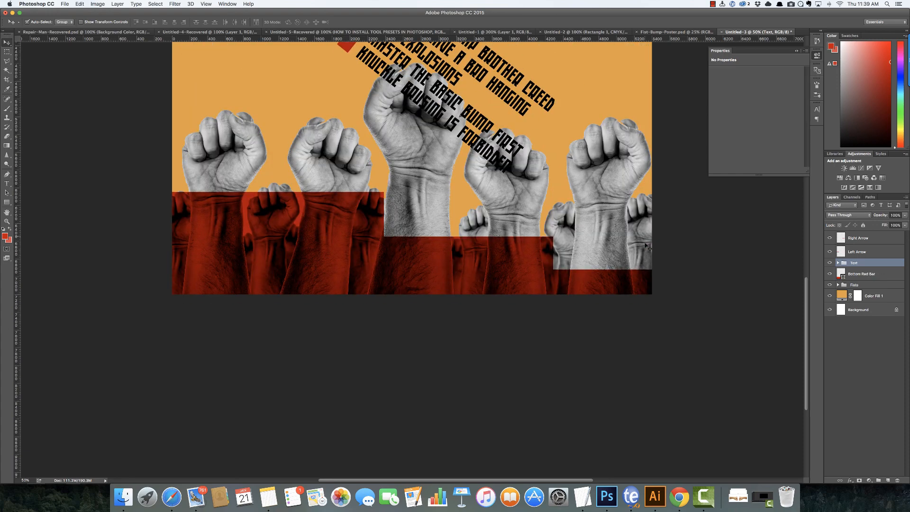
pyautogui.press('t')
pyautogui.click(287, 90)
pyautogui.write('A PB')
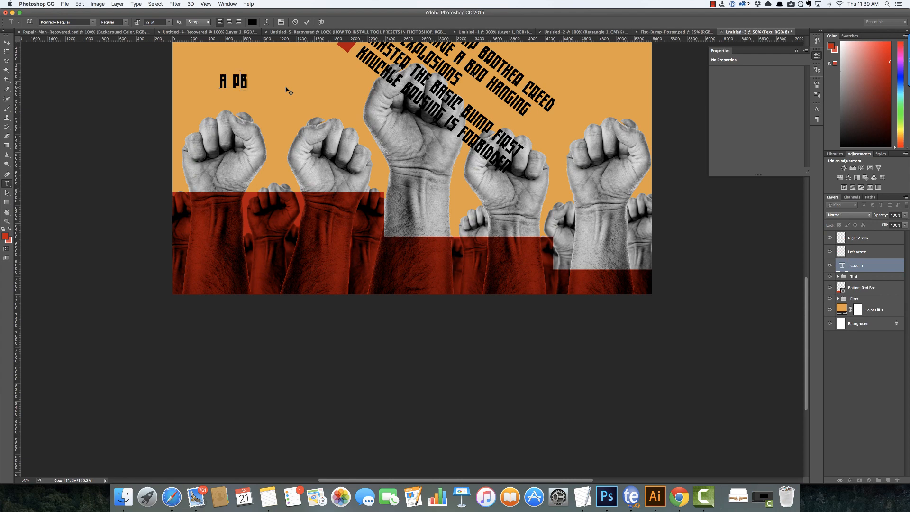
pyautogui.press('BackSpace')
pyautogui.write('UBLIC SERVICE')
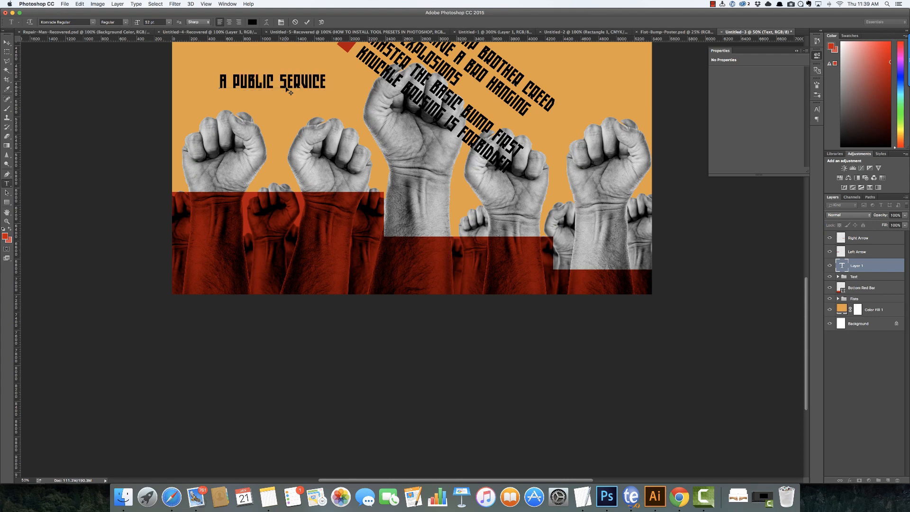
pyautogui.write(' ANNOUNCEMENT')
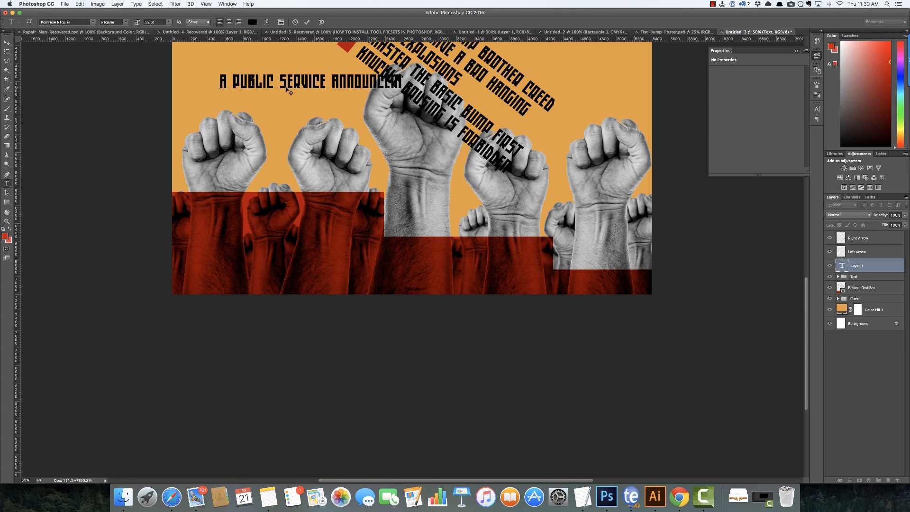
pyautogui.write(' FROM RET')
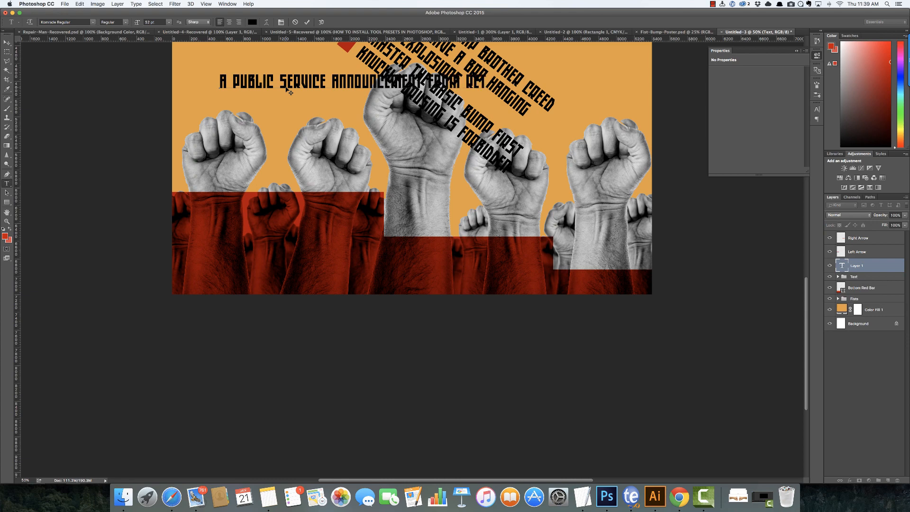
pyautogui.write('ROSUPPLY')
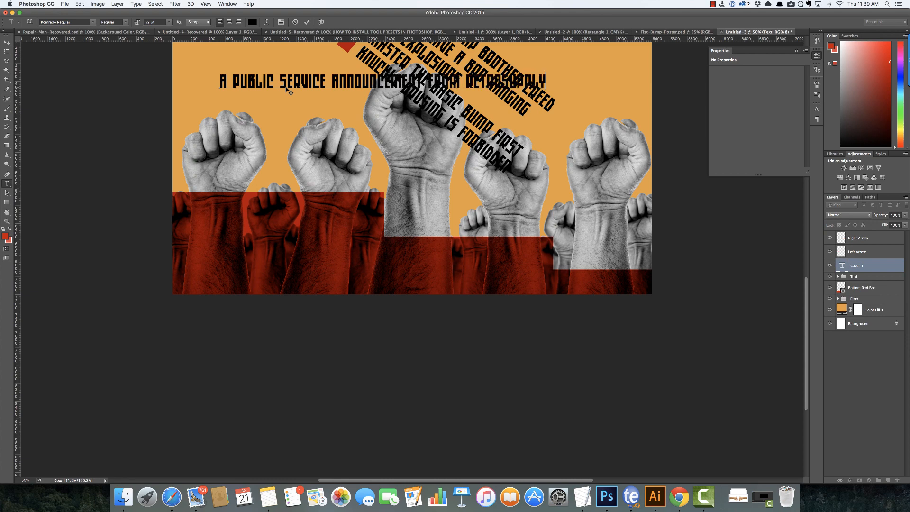
pyautogui.press('super+Return')
# - Move the public service announcement line onto the dark red strip at the poster's foot and colour it white
pyautogui.press('v')
pyautogui.moveTo(291, 87); pyautogui.dragTo(313, 285)
pyautogui.click(816, 110)
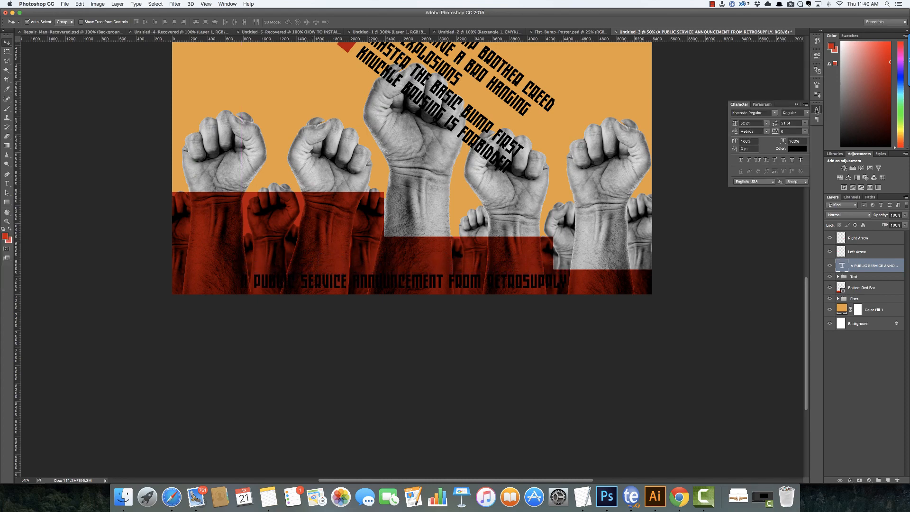
pyautogui.click(796, 151)
pyautogui.moveTo(493, 104); pyautogui.dragTo(460, 79)
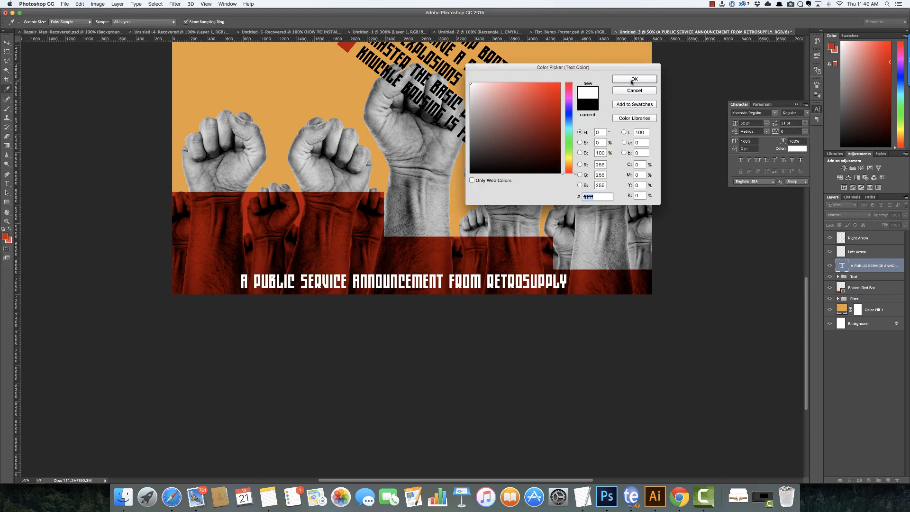
pyautogui.click(634, 79)
# - Set the footer line's tracking to 140
pyautogui.click(789, 131)
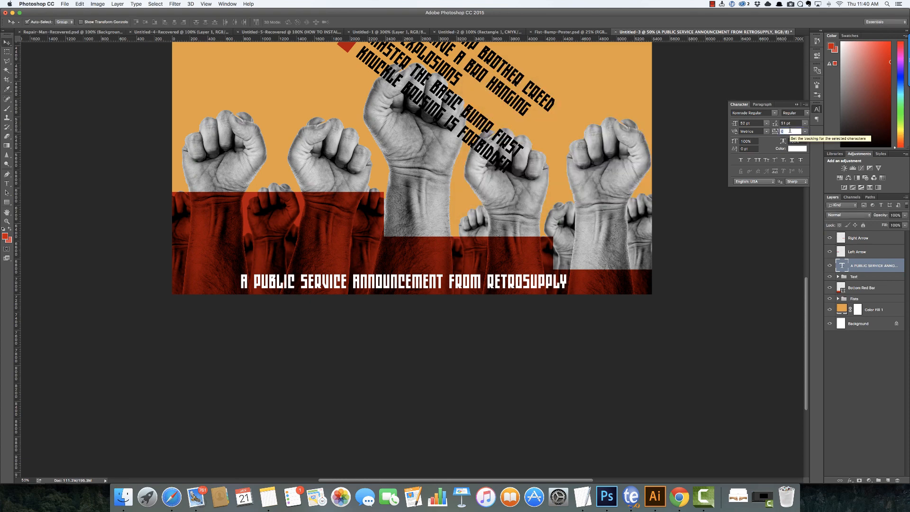
pyautogui.write('40')
pyautogui.press('Return')
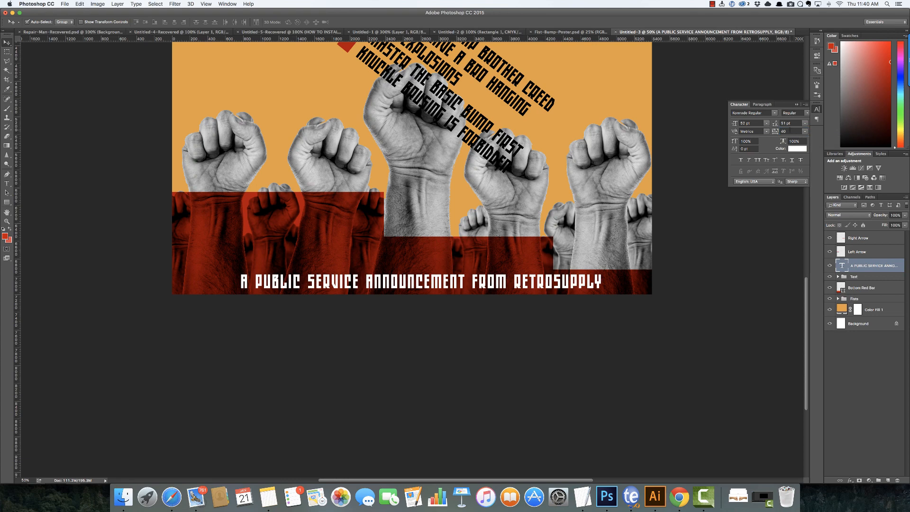
pyautogui.click(790, 131)
pyautogui.write('200')
pyautogui.press('Return')
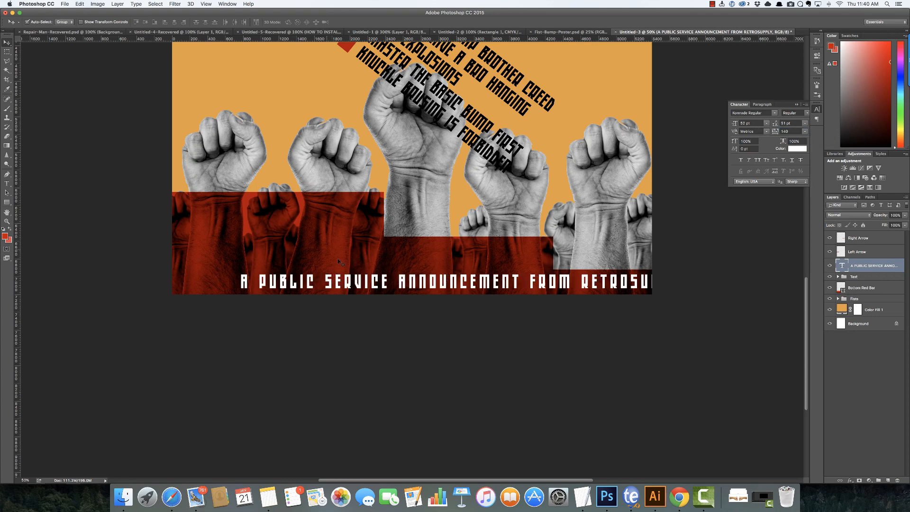
# - Shift the footer line toward the poster's left edge and scale it down to about 49.97 pt
pyautogui.moveTo(333, 281); pyautogui.dragTo(278, 282)
pyautogui.press('super+t')
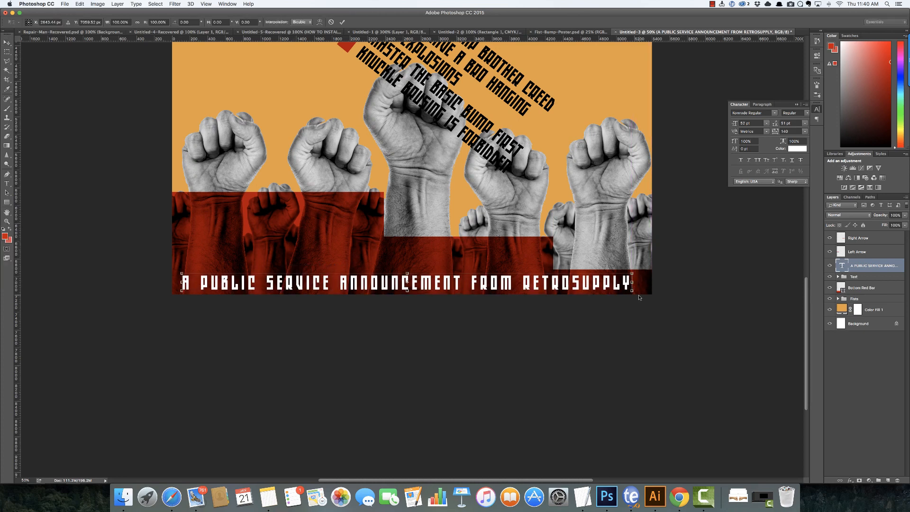
pyautogui.moveTo(634, 293); pyautogui.dragTo(625, 289)
pyautogui.press('Return')
# - Nudge the footer line rightward until it sits centred across the poster's width
pyautogui.hotkey('shift', 'Right')
pyautogui.hotkey('shift', 'Right')
pyautogui.hotkey('shift', 'Right')
pyautogui.hotkey('shift', 'Right')
pyautogui.hotkey('shift', 'Right')
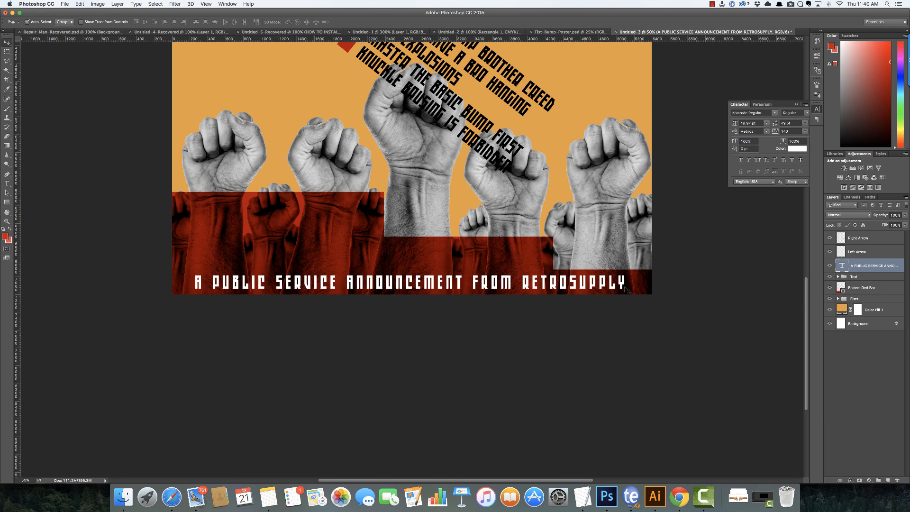
pyautogui.press('Right')
pyautogui.press('Right')
pyautogui.press('Right')
pyautogui.press('Right')
pyautogui.press('Right')
pyautogui.press('Right')
pyautogui.press('Right')
pyautogui.press('Right')
pyautogui.press('Right')
pyautogui.press('Right')
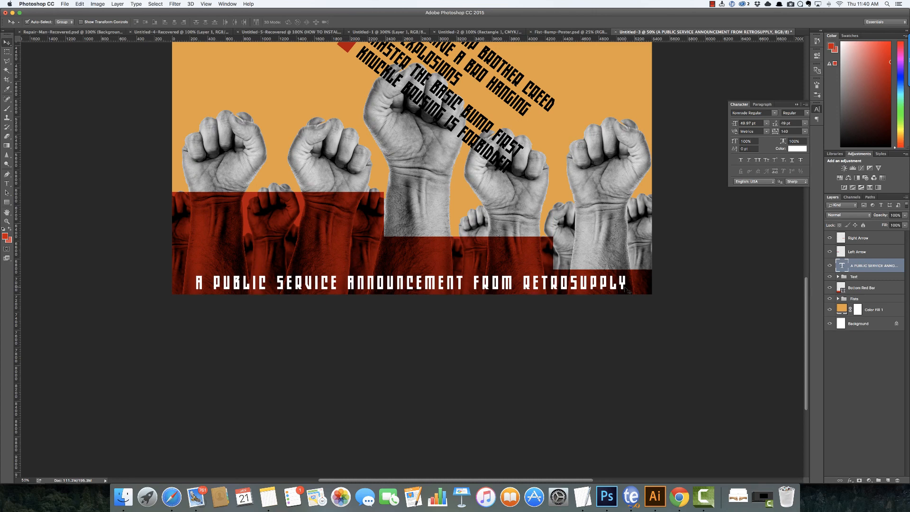
# - Compare the whole poster with the finished Fist-Bump-Poster.psd reference
pyautogui.press('super+minus')
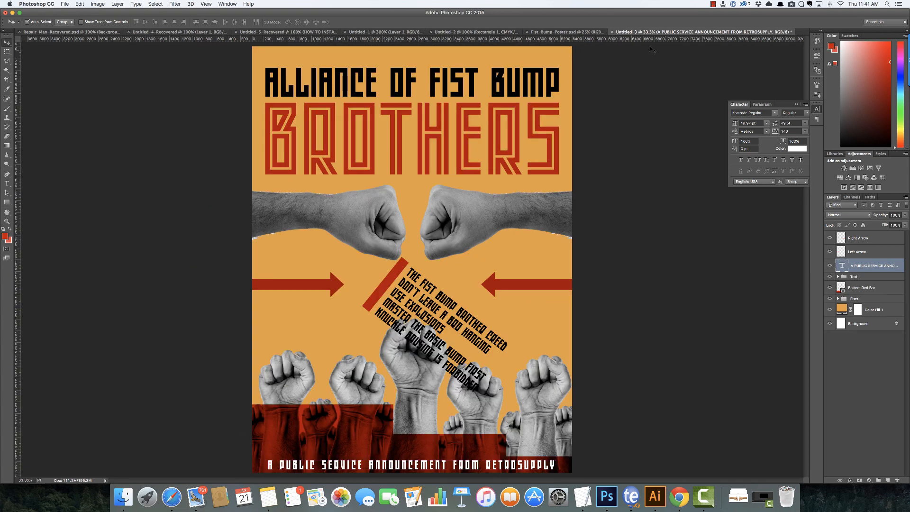
pyautogui.click(544, 32)
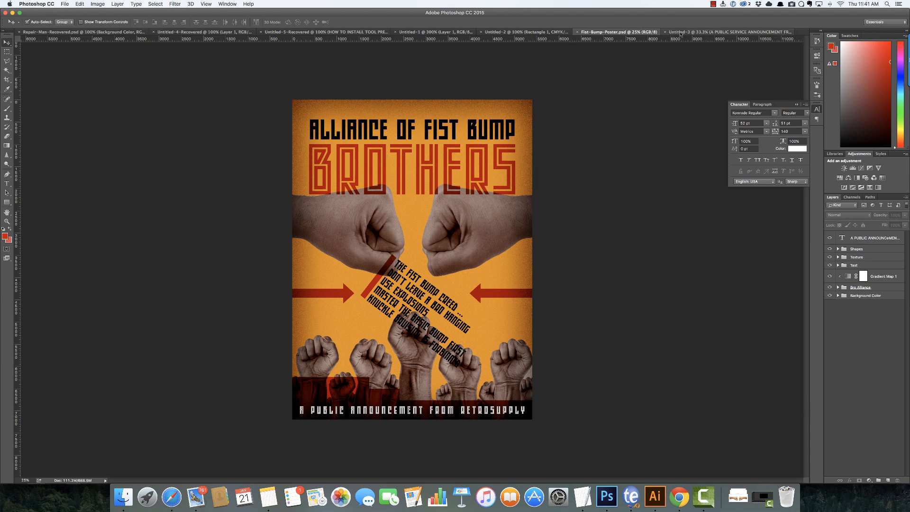
pyautogui.click(680, 32)
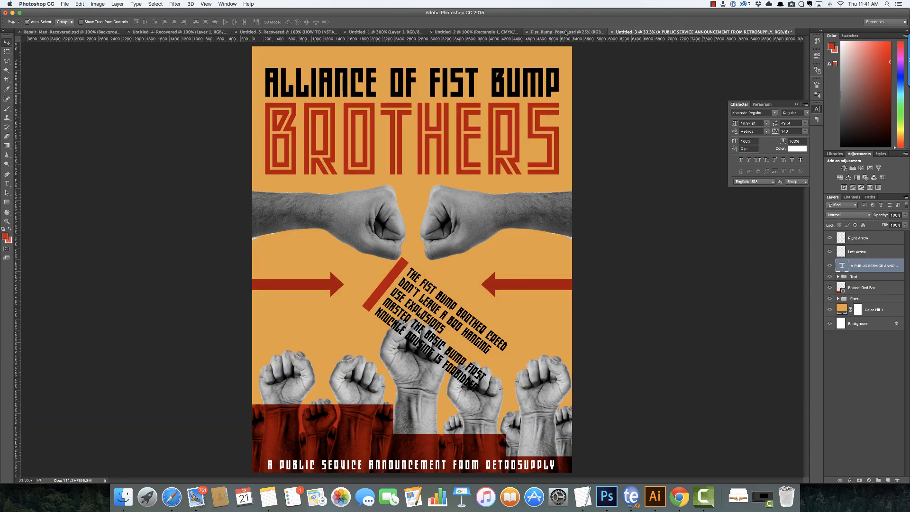
pyautogui.click(565, 32)
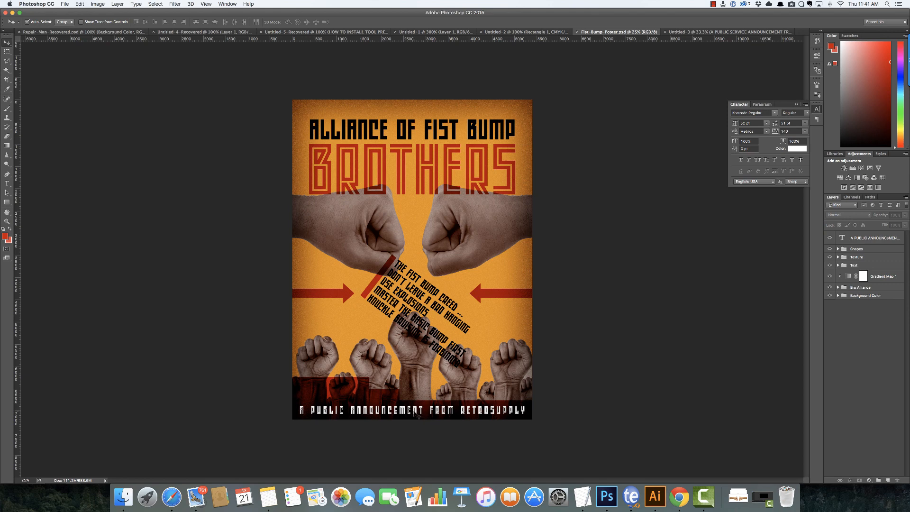
pyautogui.click(692, 31)
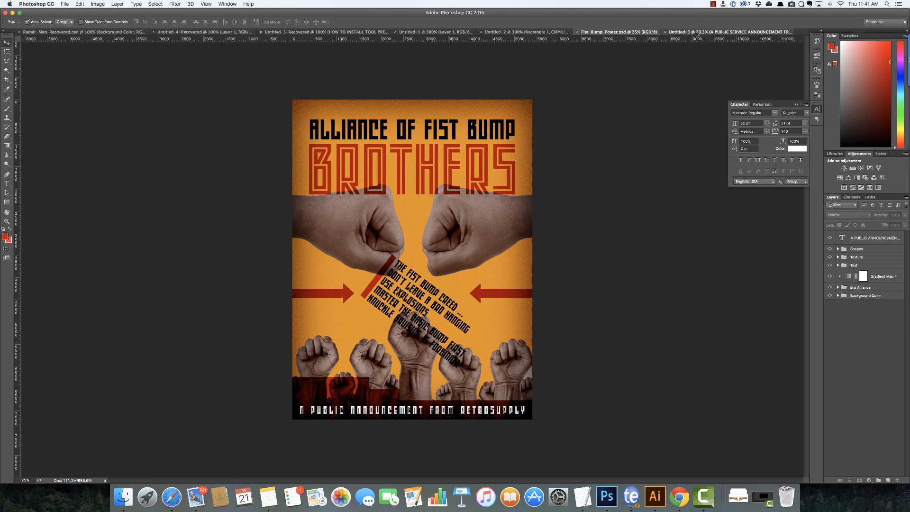
# - Change the footer line's font style to Komrade Inline
pyautogui.press('t')
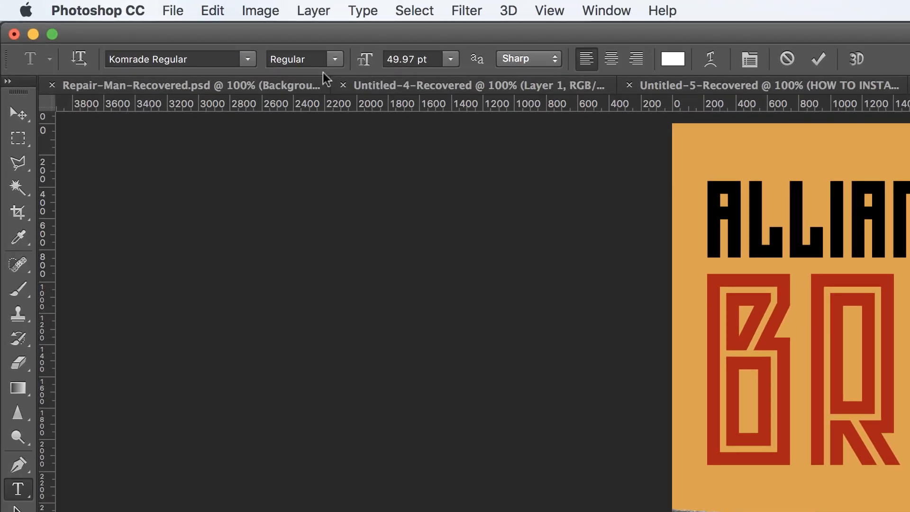
pyautogui.click(334, 59)
pyautogui.click(334, 48)
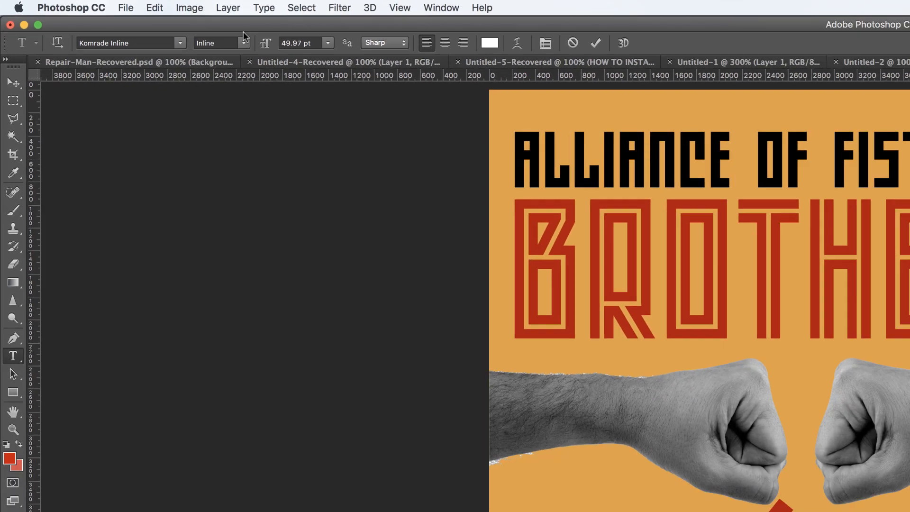
pyautogui.press('v')
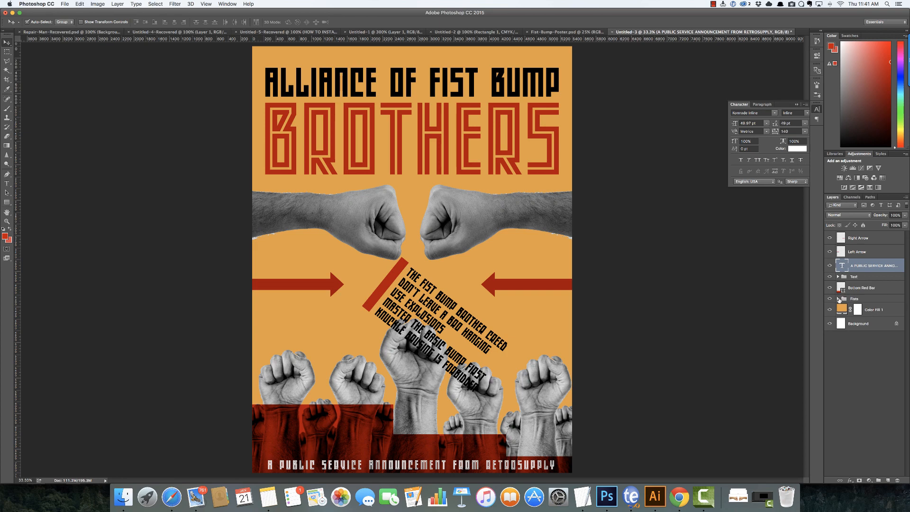
# - Select the Fists group and sample fist colours from the Fist-Bump-Poster.psd reference with ColorSnapper
pyautogui.click(855, 299)
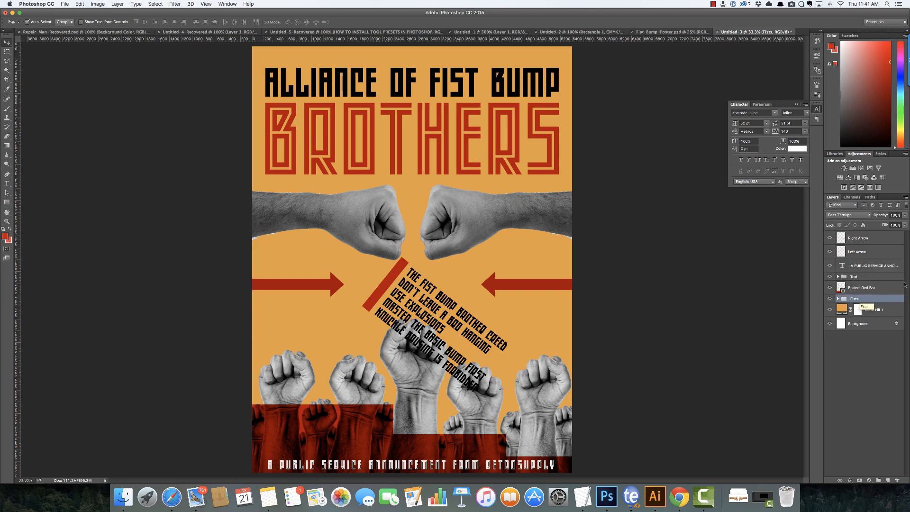
pyautogui.click(658, 32)
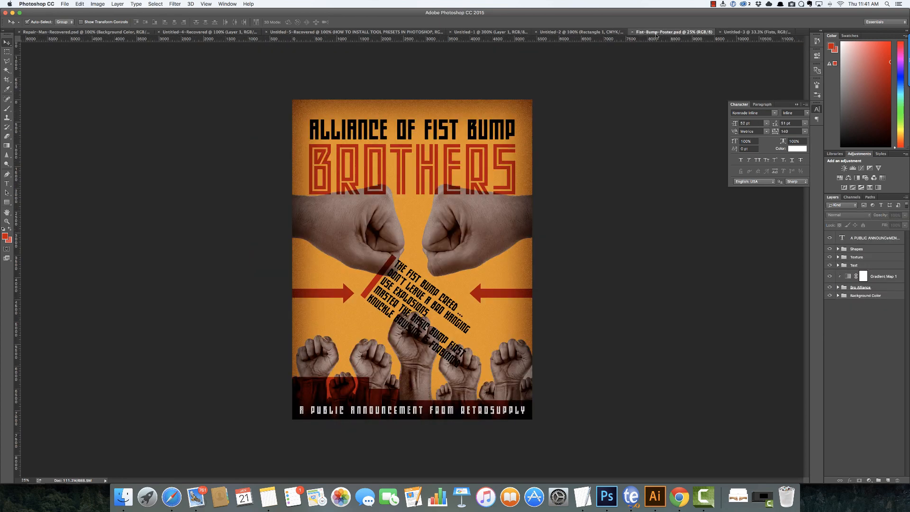
pyautogui.click(800, 4)
pyautogui.press('Return')
pyautogui.click(376, 233)
pyautogui.click(800, 4)
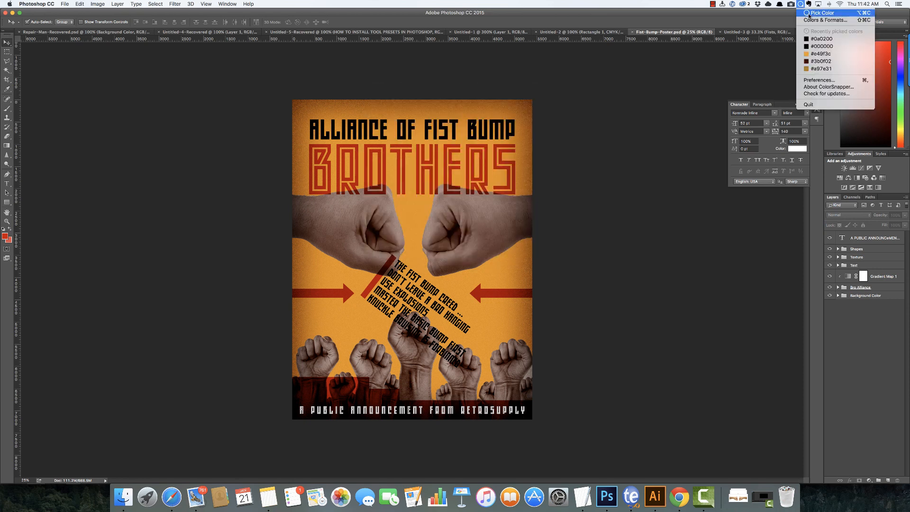
pyautogui.click(821, 13)
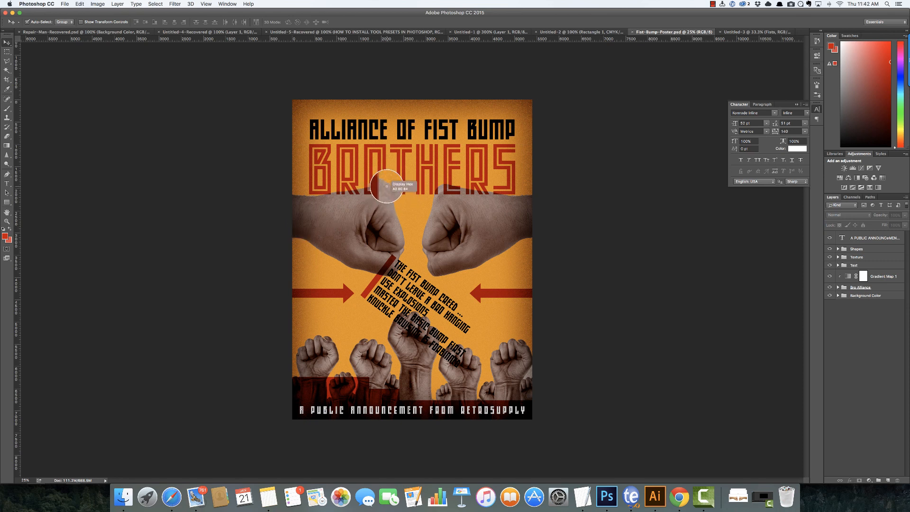
pyautogui.click(401, 232)
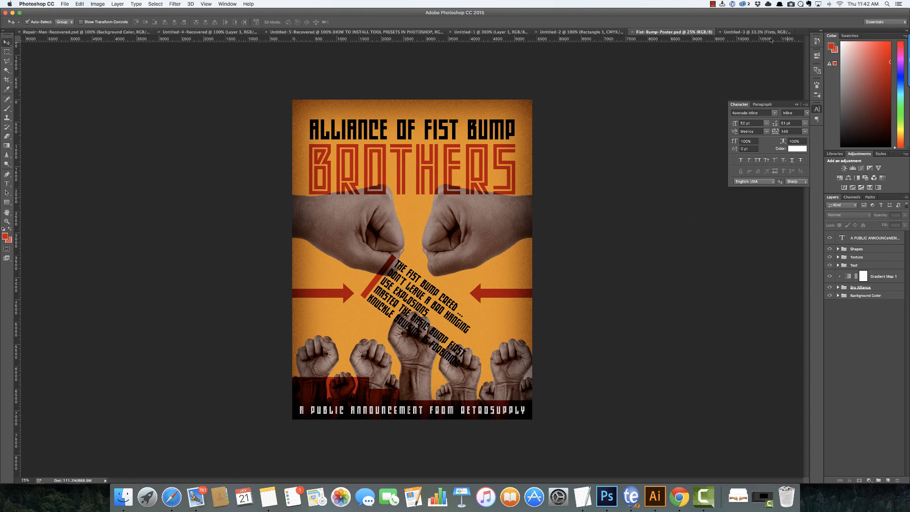
# - Return to the Untitled-3 poster, add a Gradient Map adjustment above the Fists group and clip it to that group
pyautogui.click(736, 32)
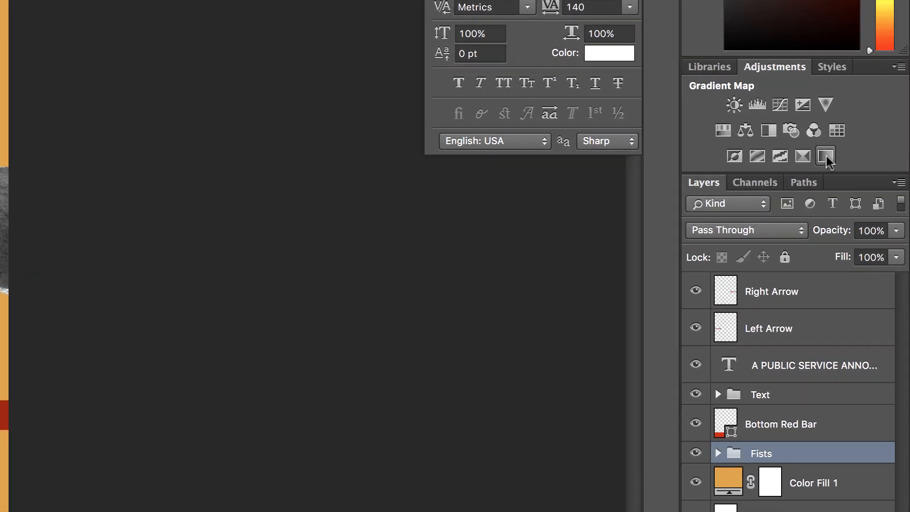
pyautogui.click(825, 155)
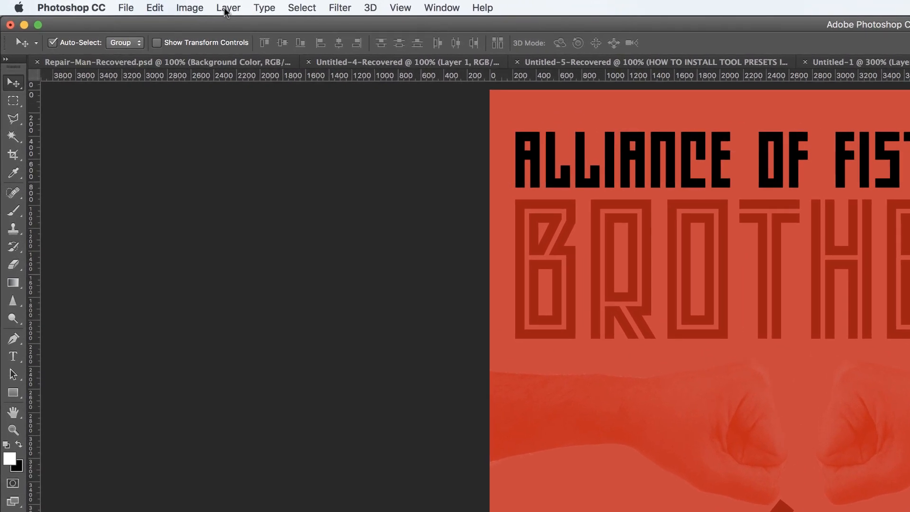
pyautogui.click(227, 8)
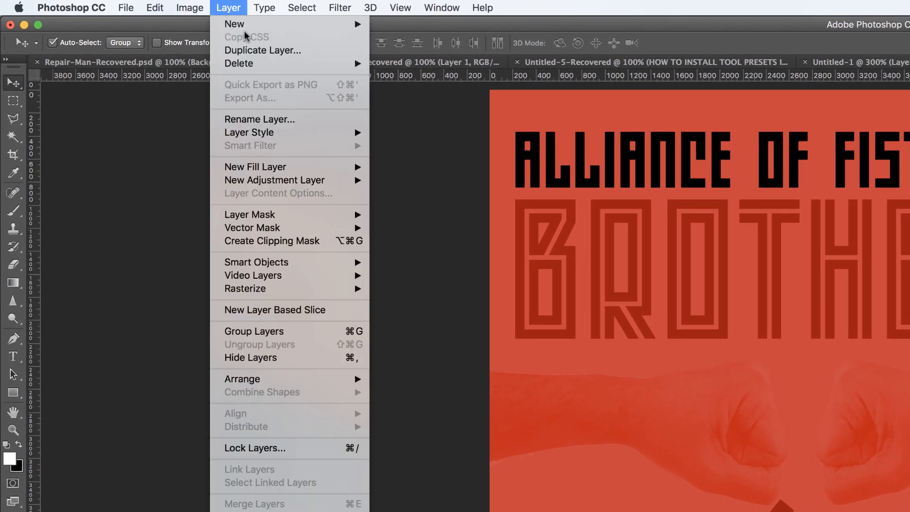
pyautogui.click(309, 239)
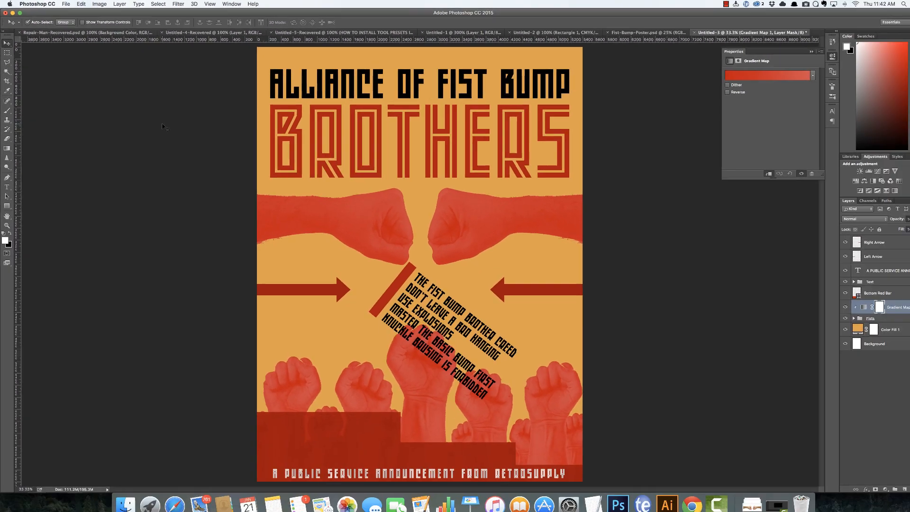
# - Set the gradient map's dark stop at location 0 to #0a0200
pyautogui.click(746, 78)
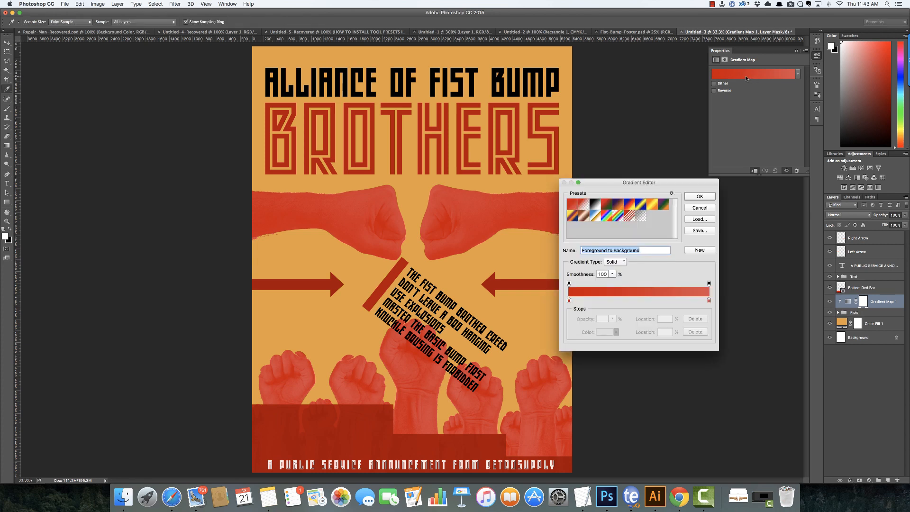
pyautogui.doubleClick(569, 300)
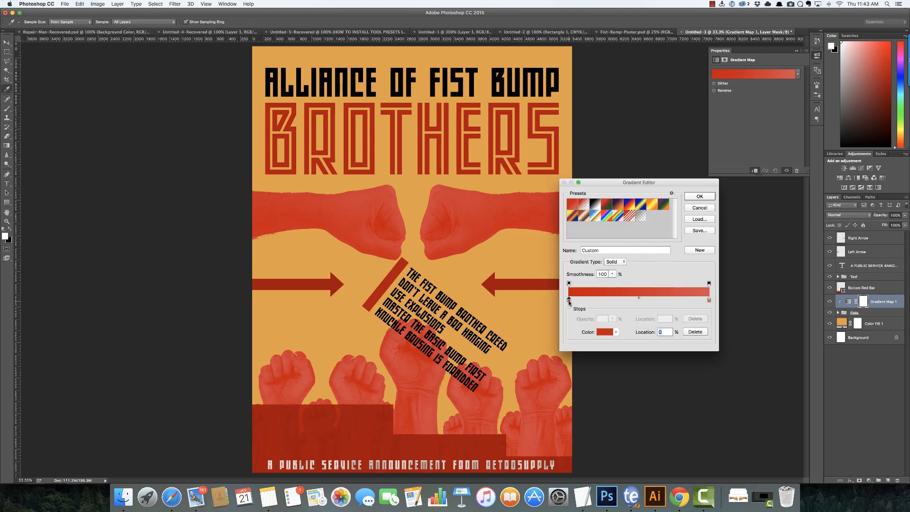
pyautogui.click(800, 5)
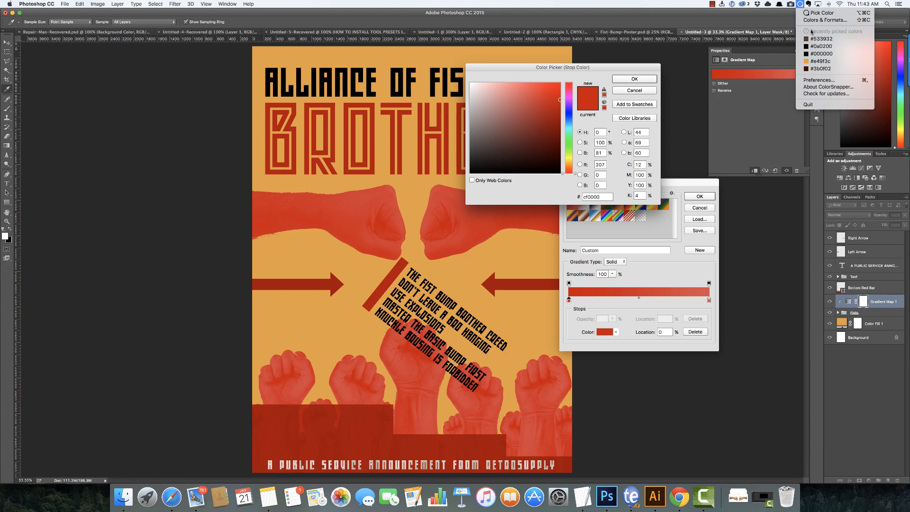
pyautogui.click(828, 53)
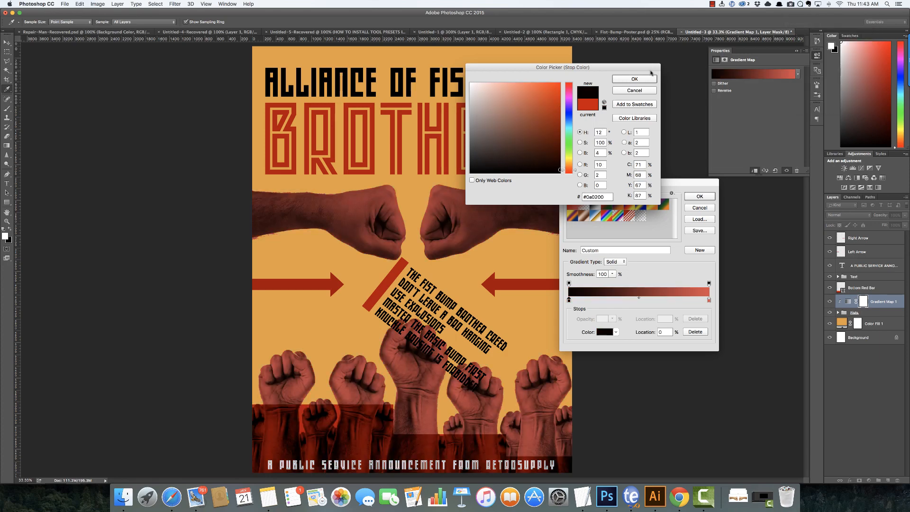
pyautogui.click(645, 79)
# - Change the gradient map's light stop at location 100 to a pale, warm cream-orange
pyautogui.click(709, 300)
pyautogui.doubleClick(709, 301)
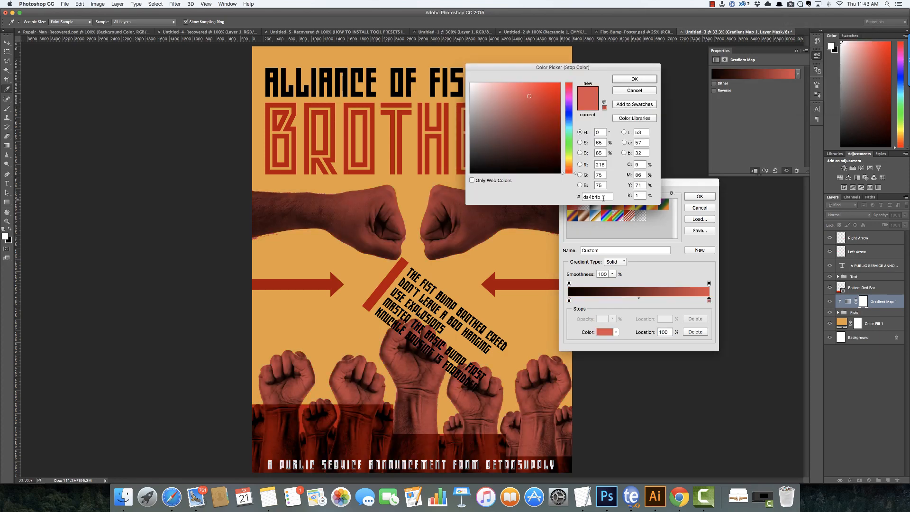
pyautogui.doubleClick(603, 197)
pyautogui.write('#0a0200')
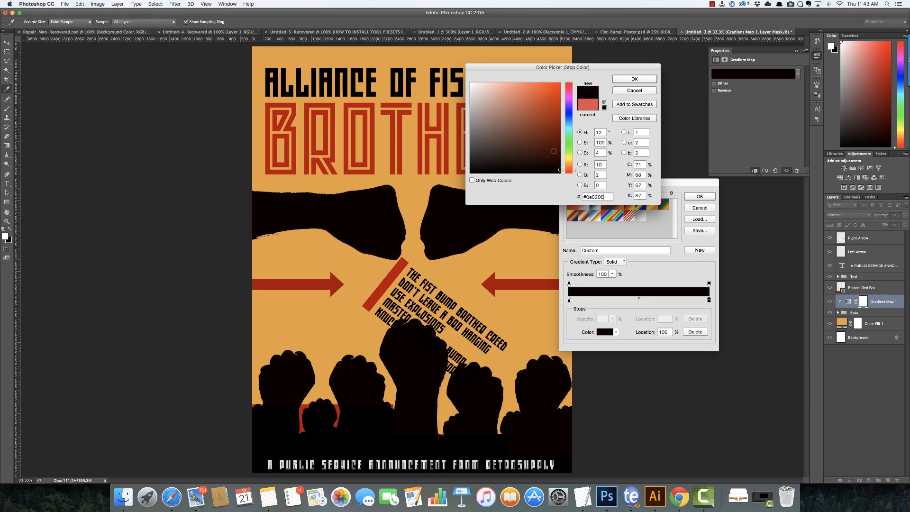
pyautogui.moveTo(554, 151)
pyautogui.mouseDown()
pyautogui.moveTo(482, 86)
pyautogui.moveTo(490, 86)
pyautogui.mouseUp()
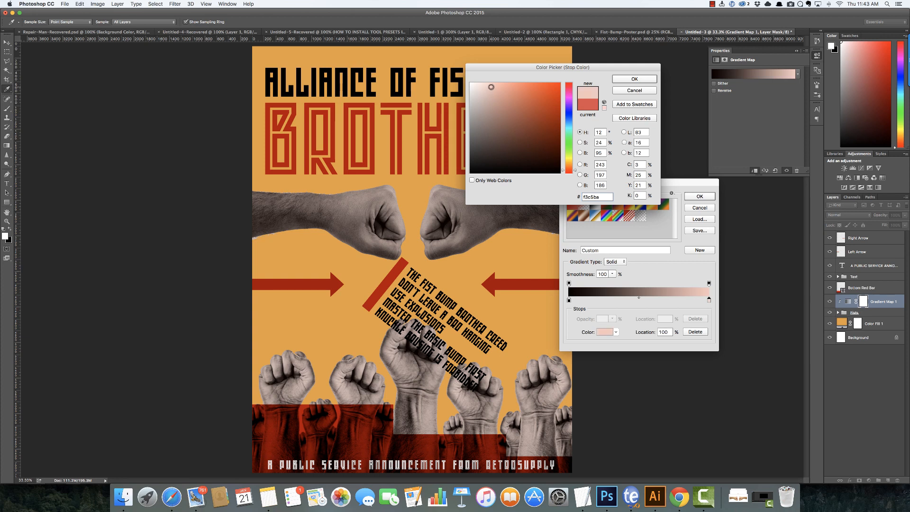
pyautogui.click(480, 89)
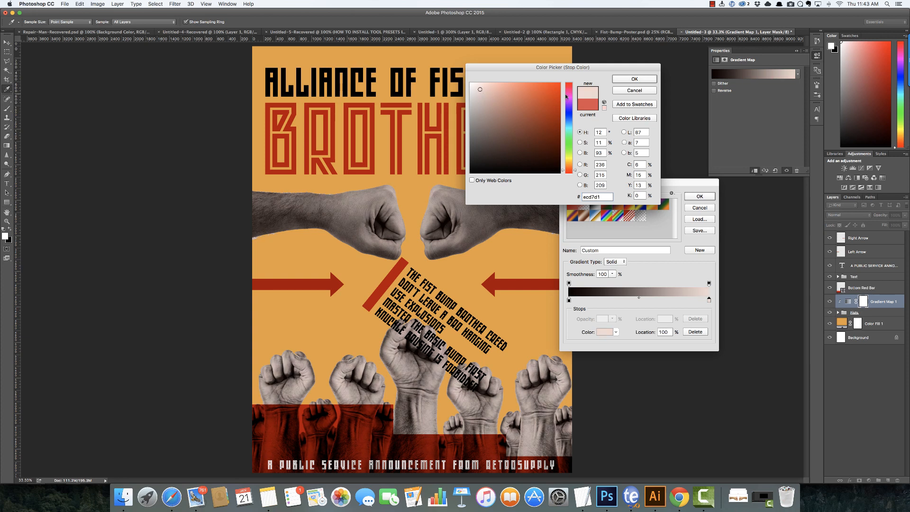
pyautogui.click(569, 166)
pyautogui.click(490, 89)
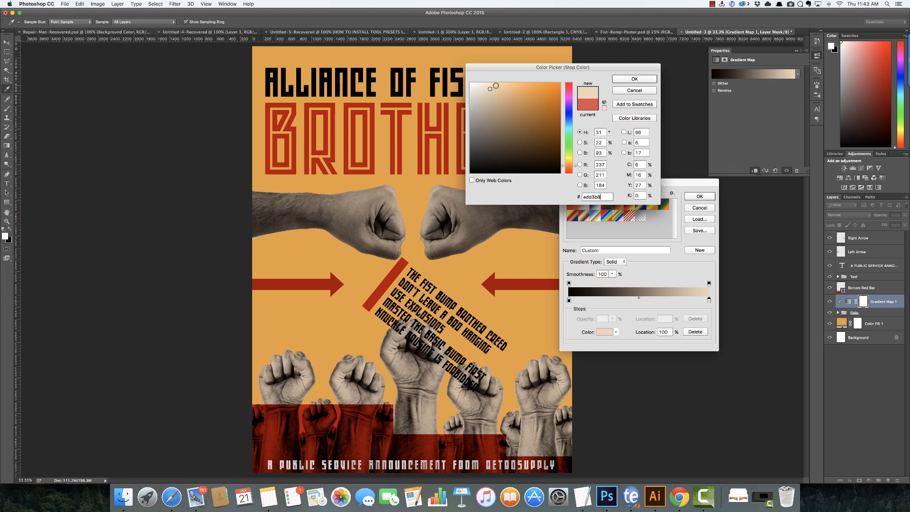
pyautogui.click(630, 79)
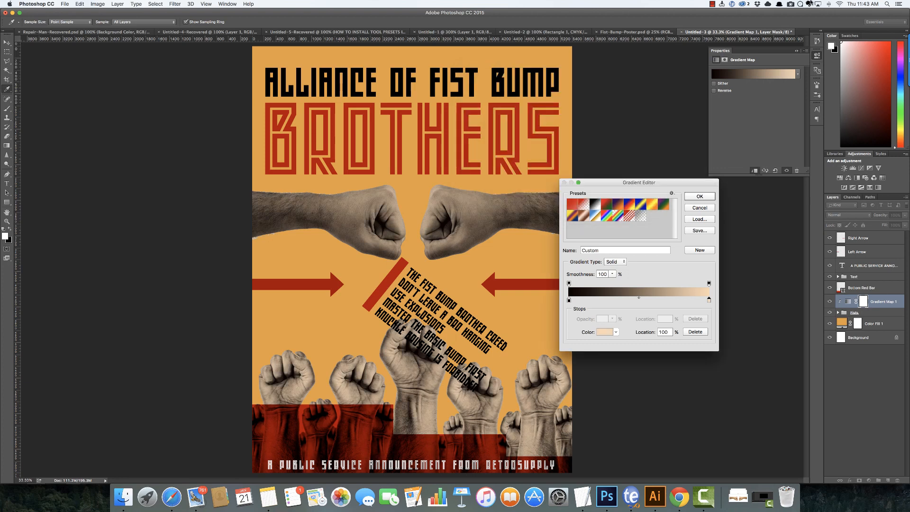
# - Add a brown #533932 stop at location 19 in the fists' gradient map and accept the gradient
pyautogui.click(800, 4)
pyautogui.click(809, 38)
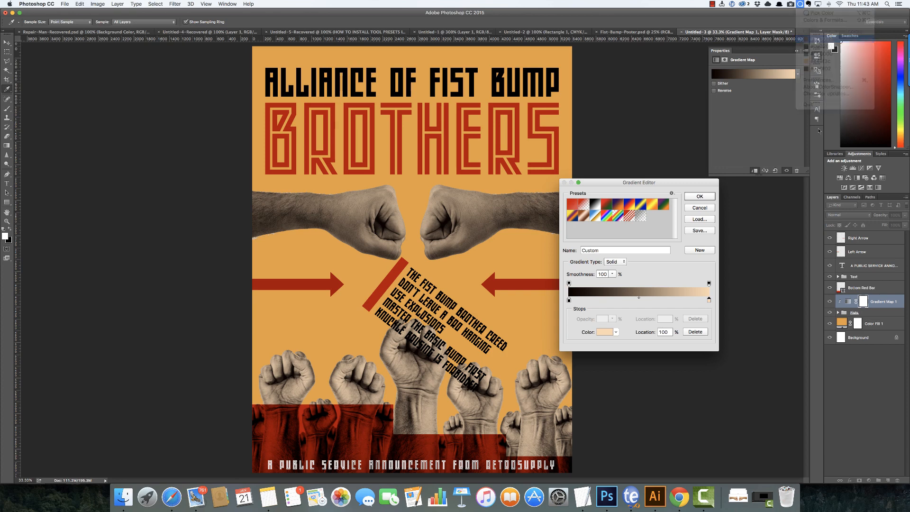
pyautogui.doubleClick(595, 302)
pyautogui.write('533932')
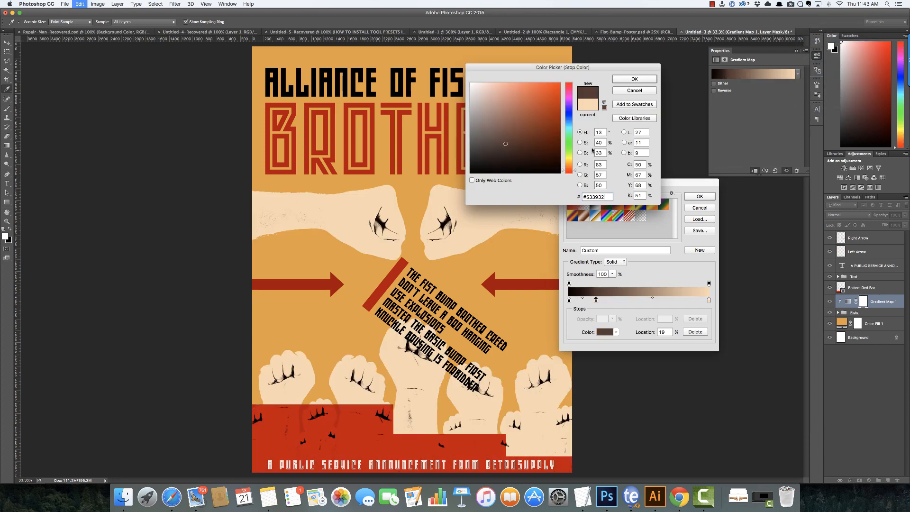
pyautogui.click(627, 79)
pyautogui.click(700, 196)
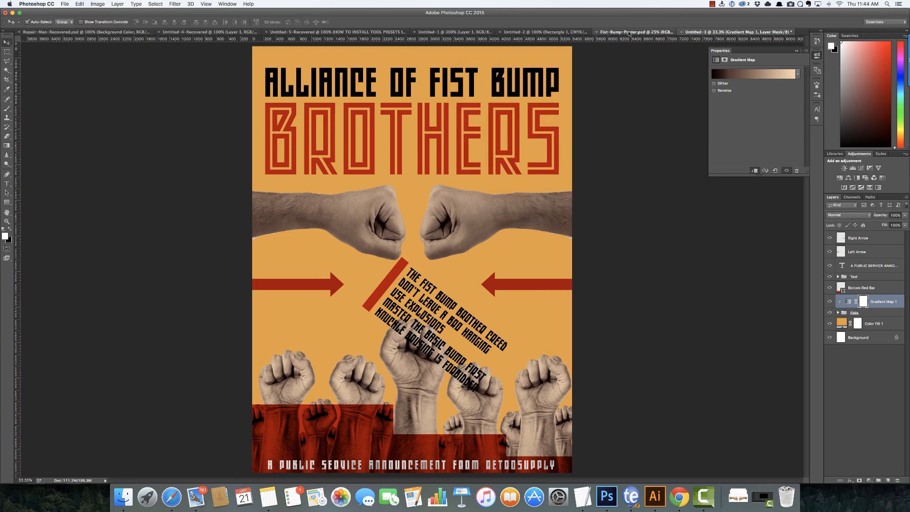
# - Compare the Untitled-3 poster with the Fist-Bump-Poster.psd reference, matching its view at 25%
pyautogui.click(628, 33)
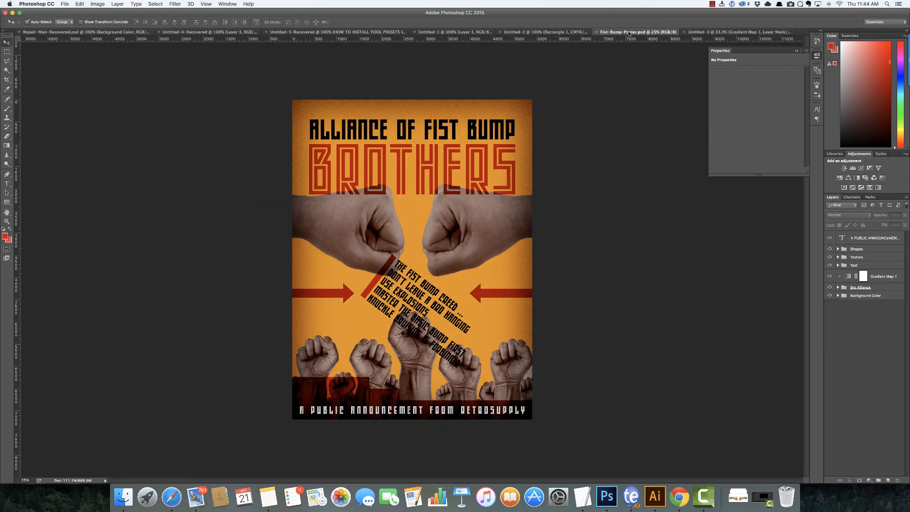
pyautogui.click(705, 32)
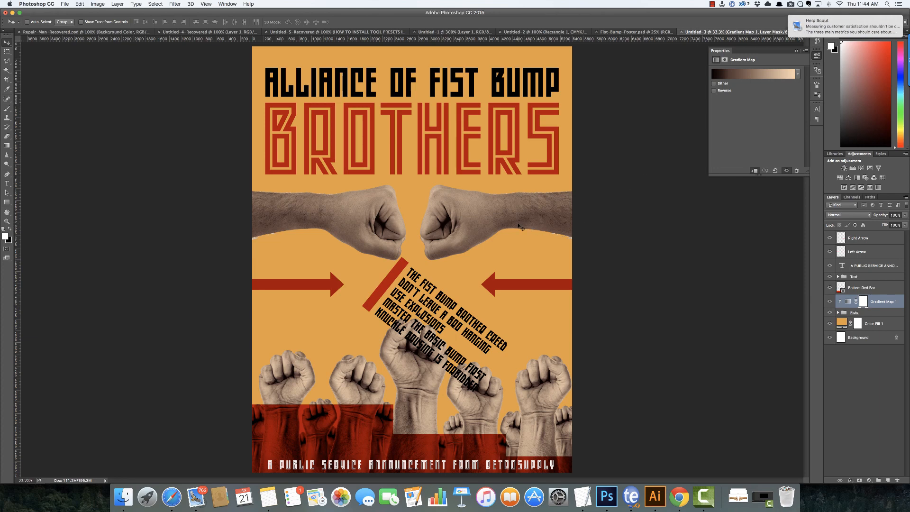
pyautogui.press('super+minus')
pyautogui.click(613, 32)
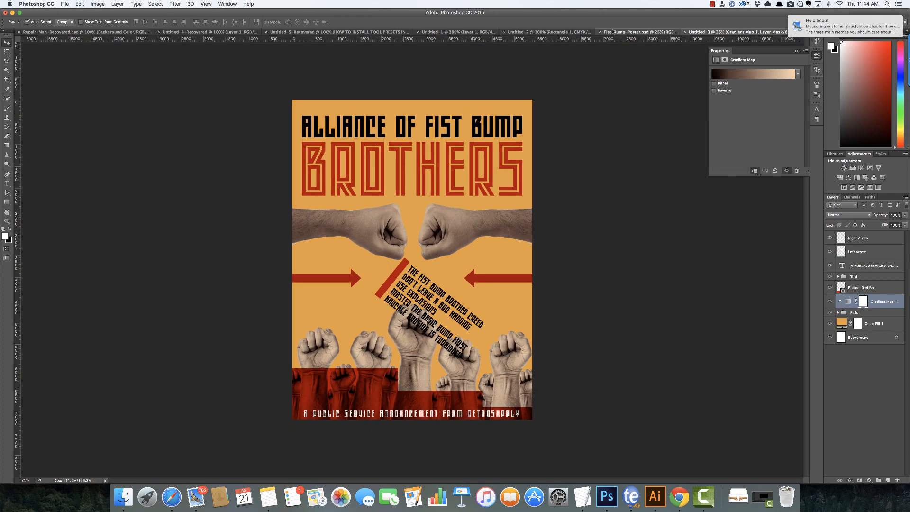
pyautogui.click(704, 32)
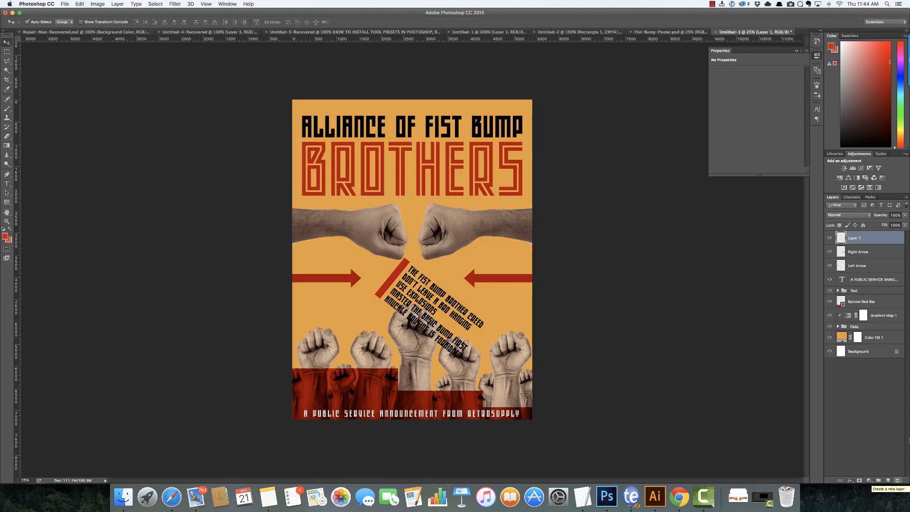
# - Select the whole canvas on a new top layer and stroke it with a 40 px centered #533932 border
pyautogui.click(7, 52)
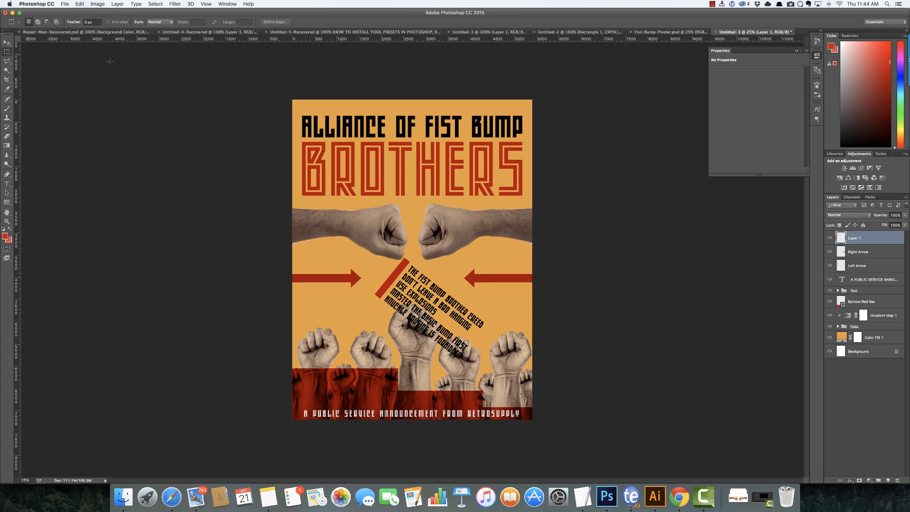
pyautogui.moveTo(277, 92); pyautogui.dragTo(570, 427)
pyautogui.rightClick(416, 151)
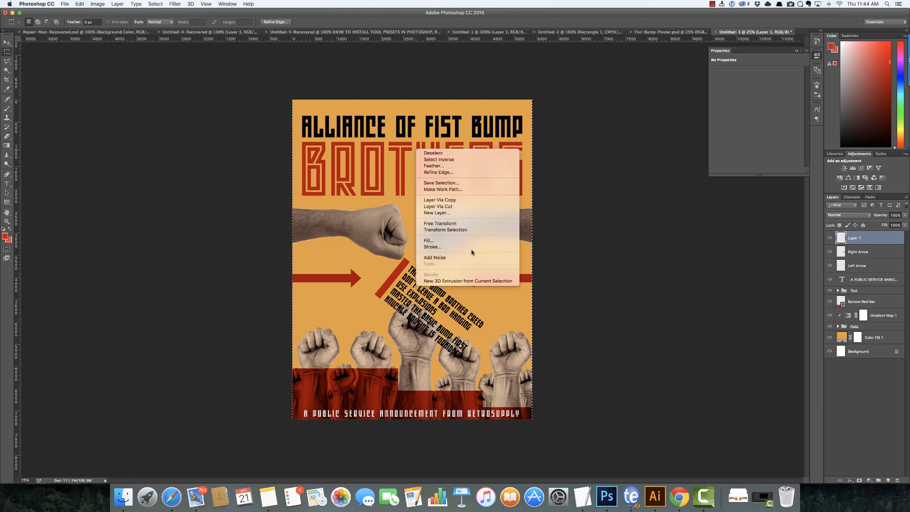
pyautogui.click(472, 247)
pyautogui.click(799, 4)
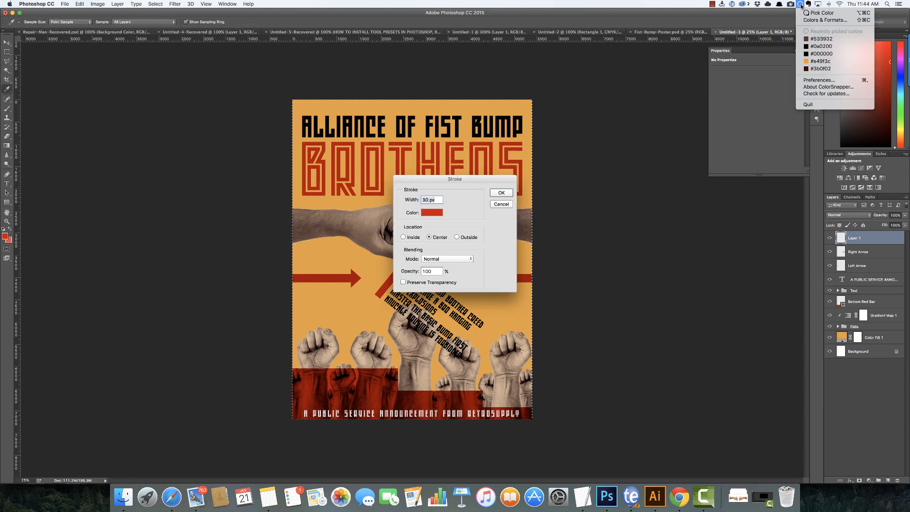
pyautogui.click(811, 41)
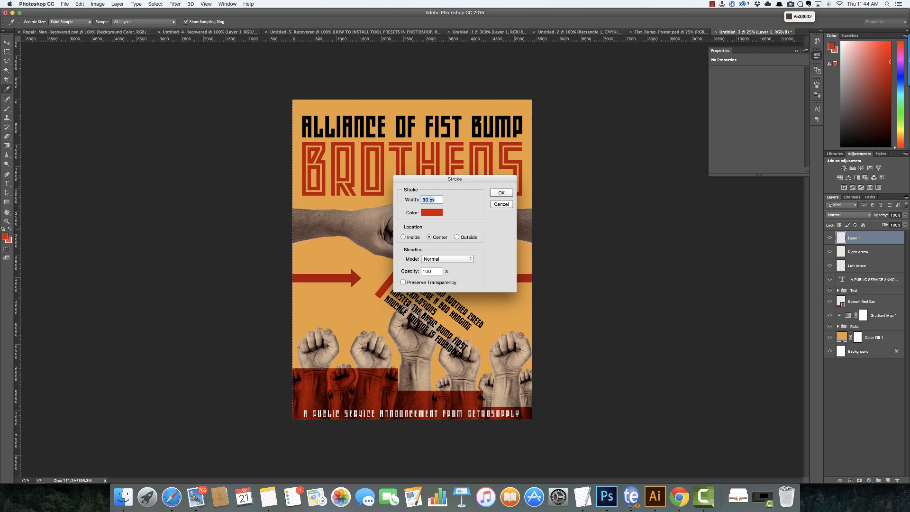
pyautogui.click(432, 213)
pyautogui.press('super+v')
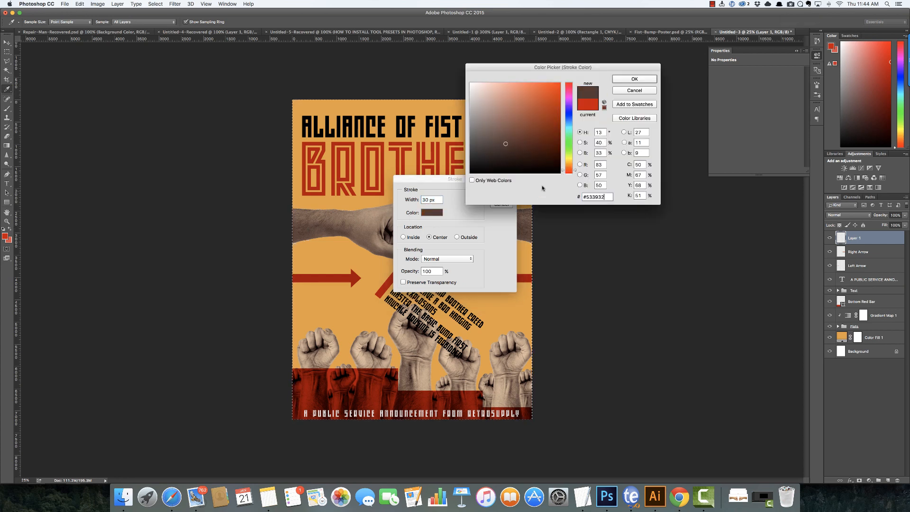
pyautogui.click(634, 79)
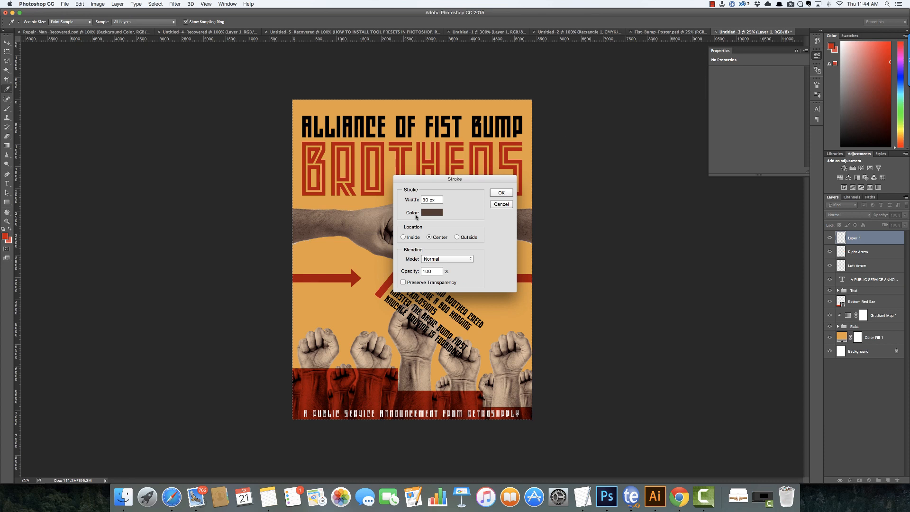
pyautogui.doubleClick(425, 200)
pyautogui.write('40')
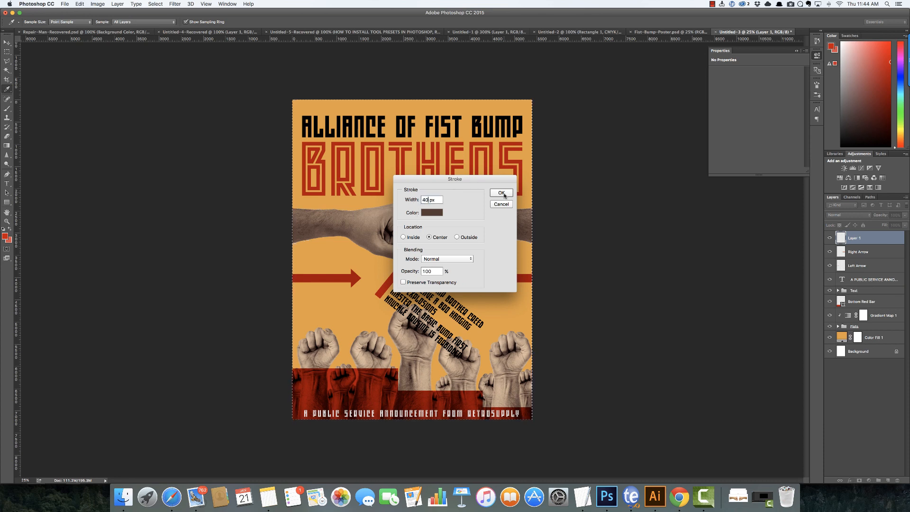
pyautogui.click(500, 192)
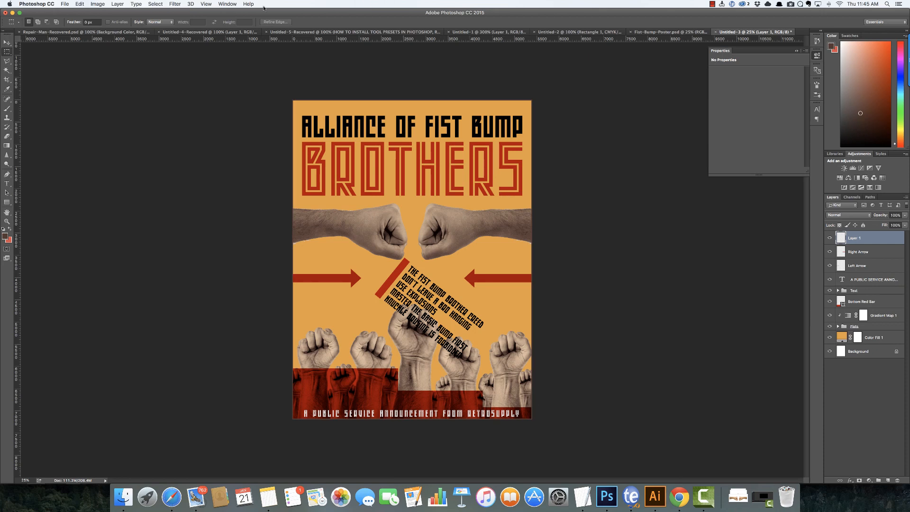
# - Apply Gaussian Blur with a radius of about 390 pixels to the border layer and set its blend mode to Linear Burn
pyautogui.click(176, 4)
pyautogui.moveTo(206, 90)
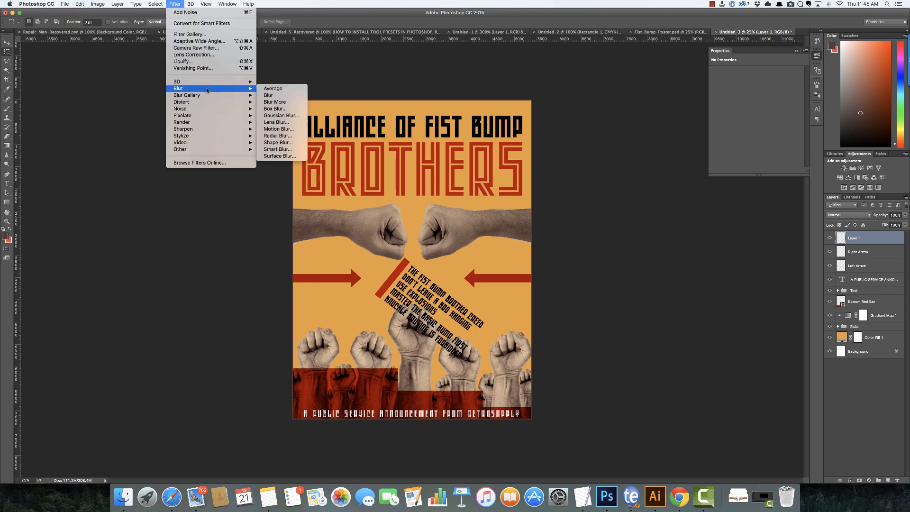
pyautogui.click(292, 109)
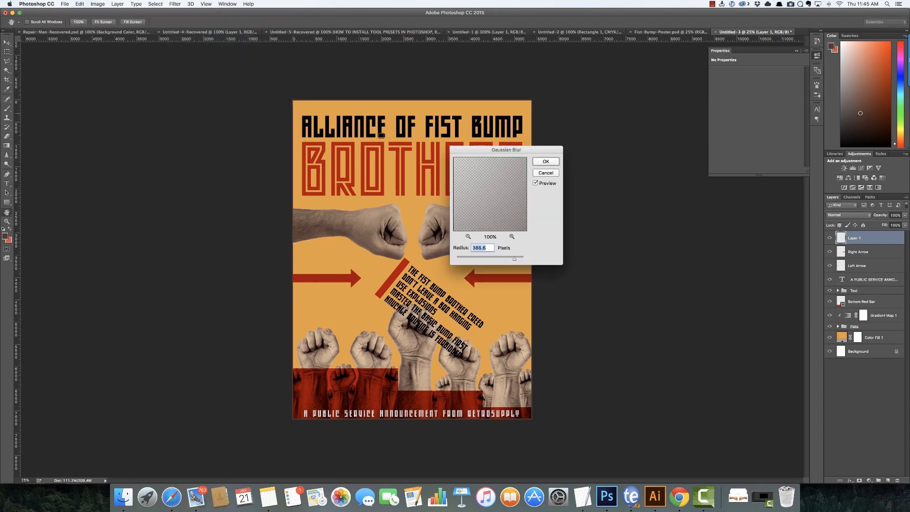
pyautogui.click(541, 161)
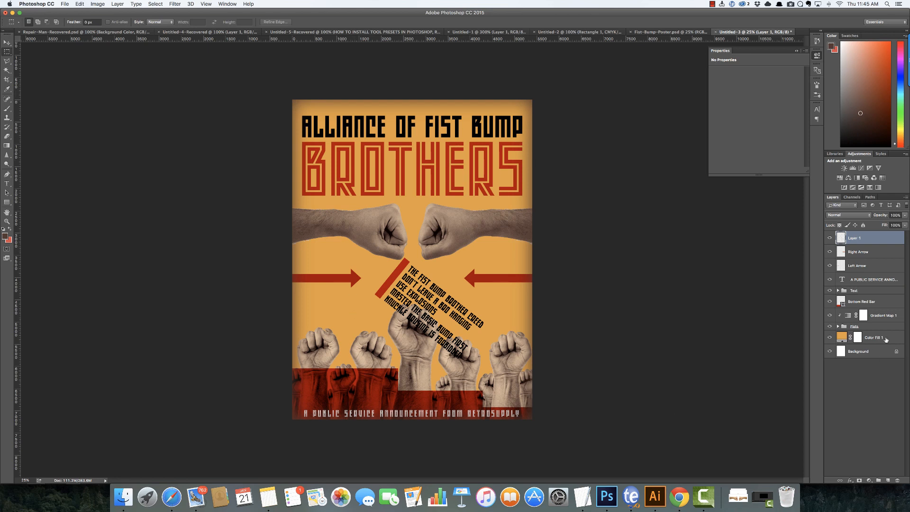
pyautogui.click(862, 215)
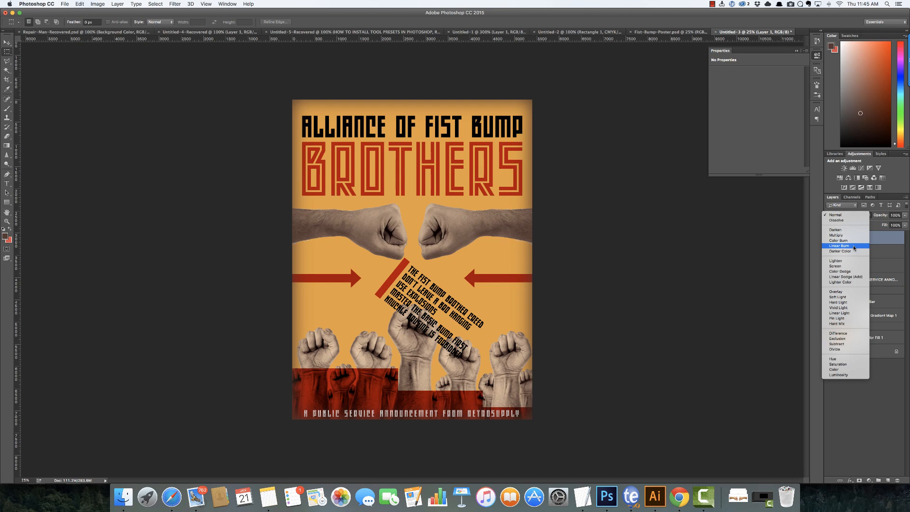
pyautogui.click(854, 246)
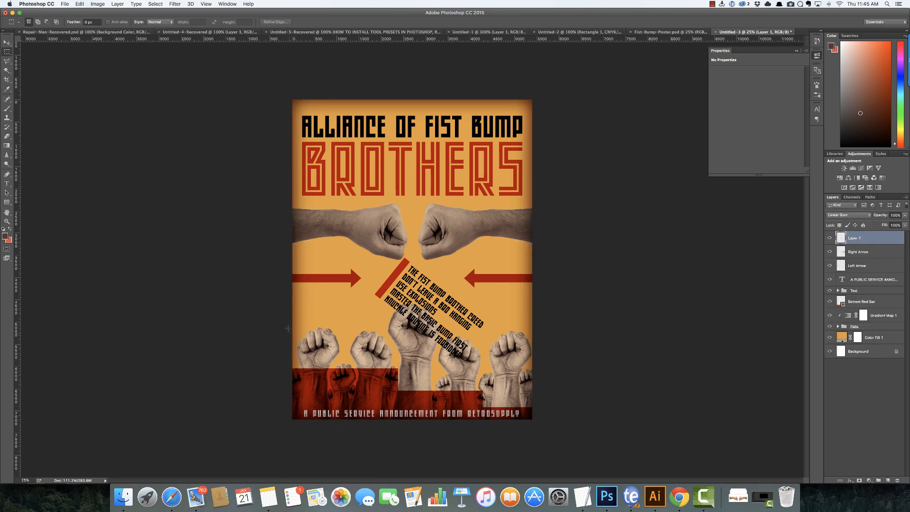
# - Duplicate the blurred border layer and lower the copy's opacity to 21%
pyautogui.moveTo(872, 237); pyautogui.dragTo(887, 479)
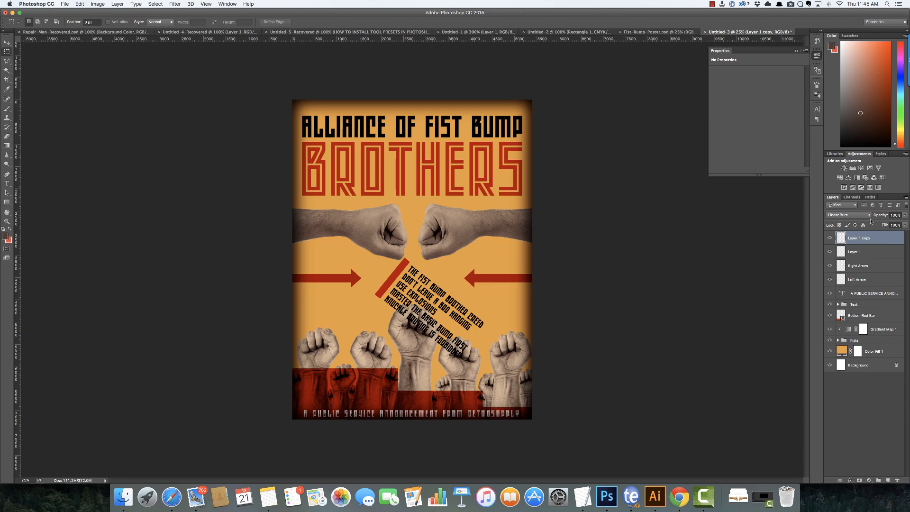
pyautogui.click(904, 215)
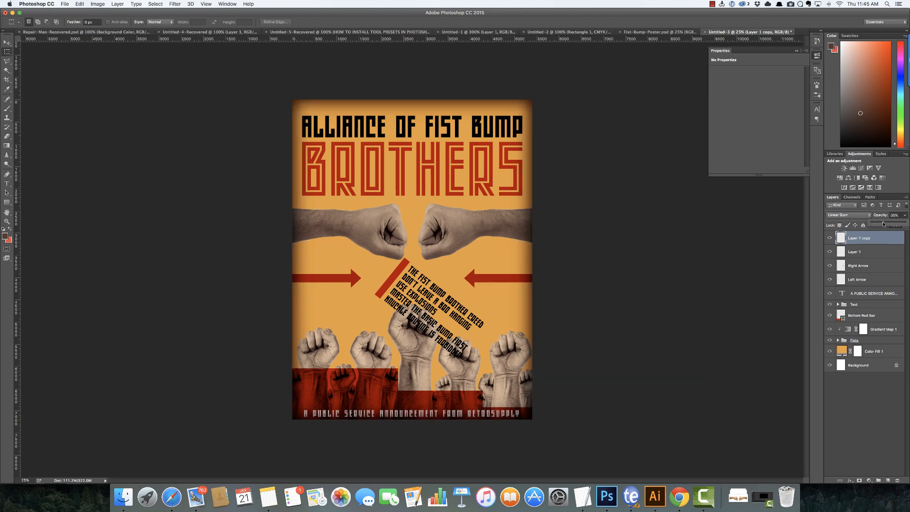
pyautogui.moveTo(884, 223); pyautogui.dragTo(878, 223)
# - Merge the two blurred border layers and set the merged layer's blend mode to Linear Burn
pyautogui.keyDown('shift'); pyautogui.click(872, 251); pyautogui.keyUp('shift')
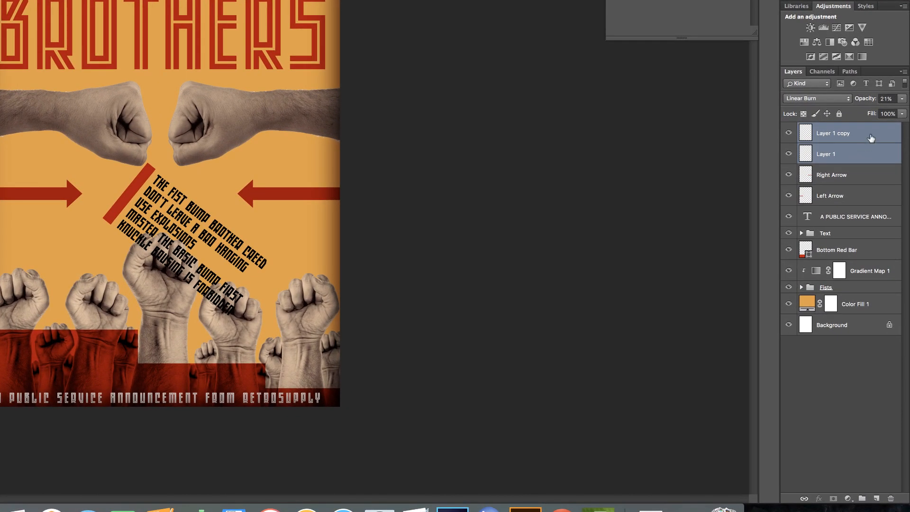
pyautogui.rightClick(883, 239)
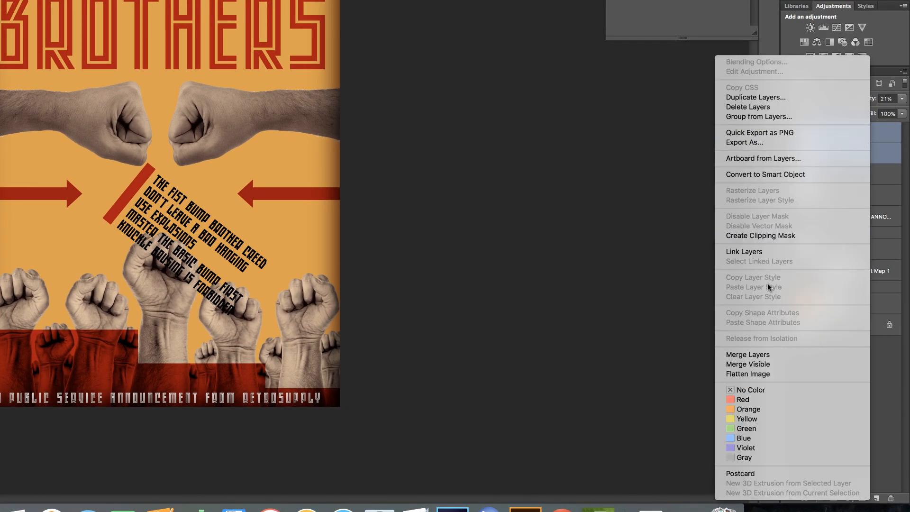
pyautogui.click(766, 355)
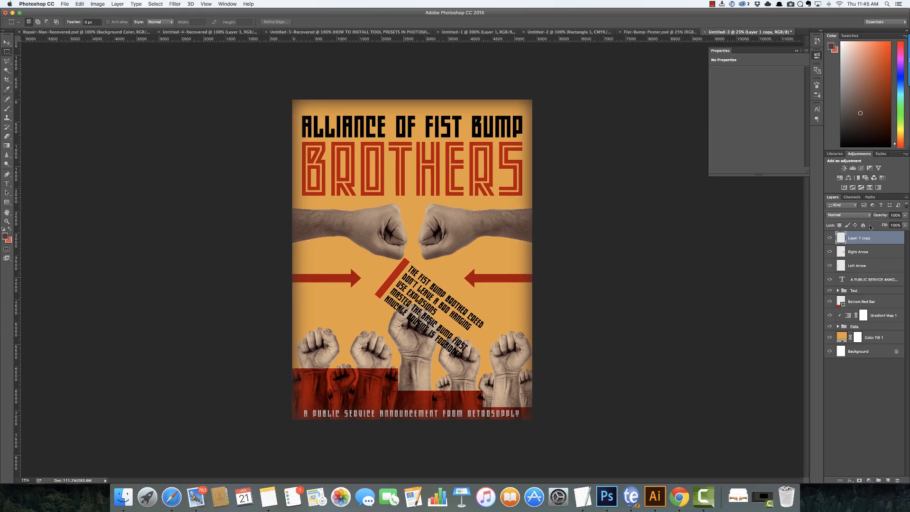
pyautogui.click(868, 218)
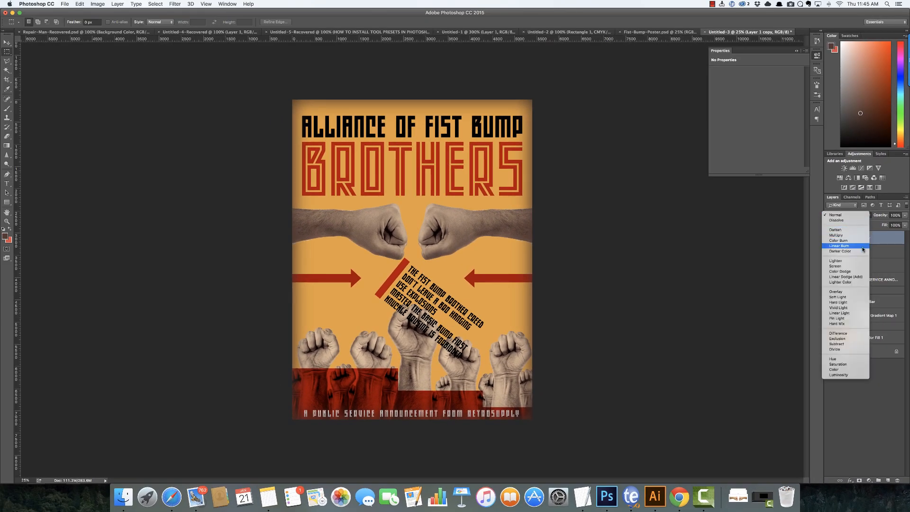
pyautogui.click(863, 246)
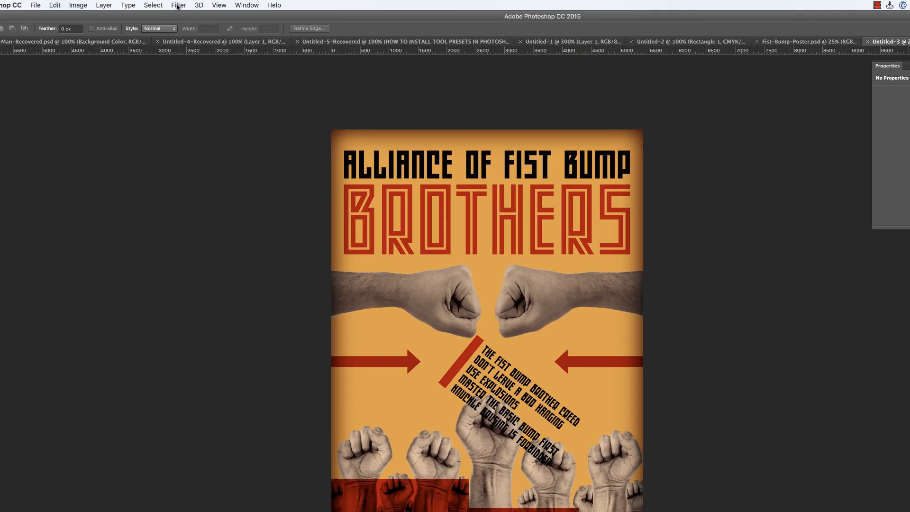
# - Apply Add Noise to the merged border layer at 400% with Gaussian distribution and Monochromatic on
pyautogui.click(175, 4)
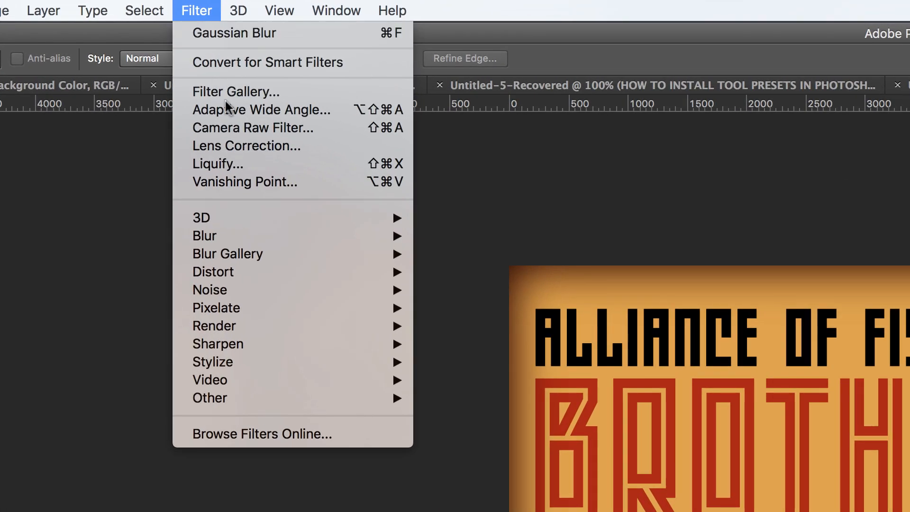
pyautogui.moveTo(278, 293)
pyautogui.click(451, 291)
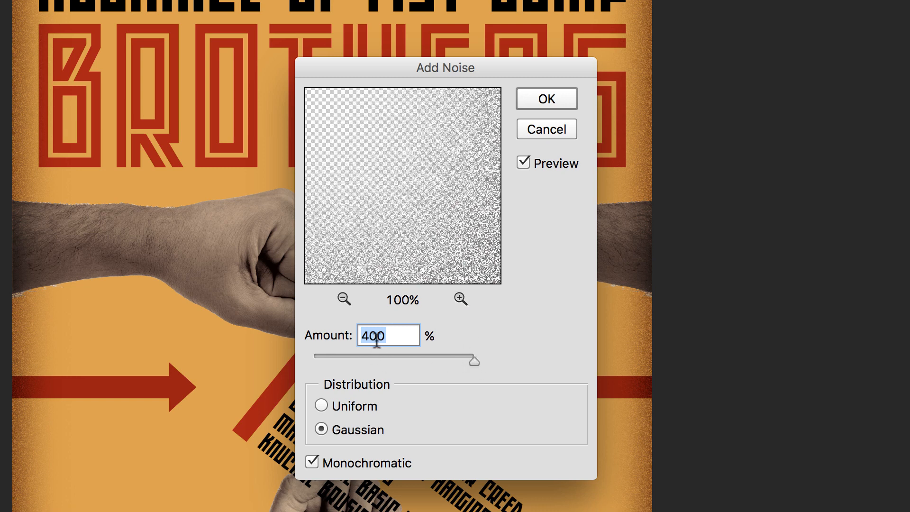
pyautogui.click(546, 98)
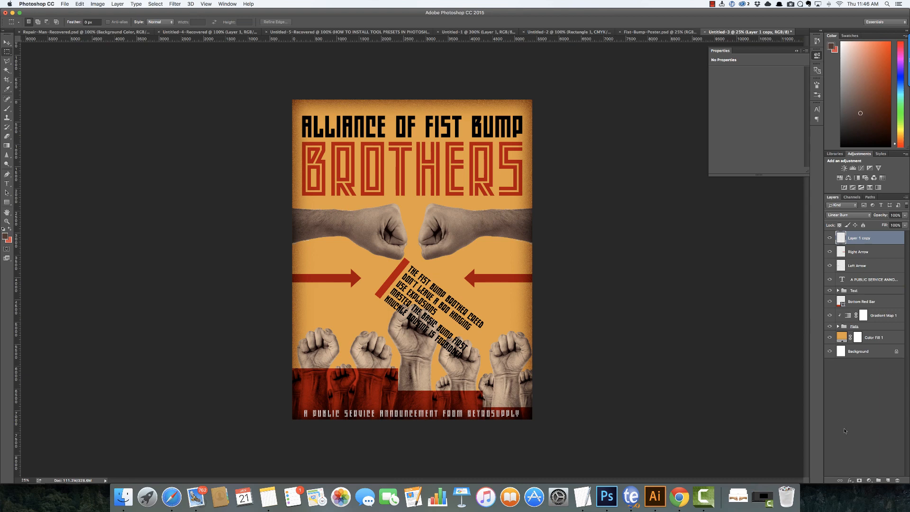
# - Add a Solid Color fill layer in dark brown 523a34 above the merged border layer
pyautogui.click(888, 480)
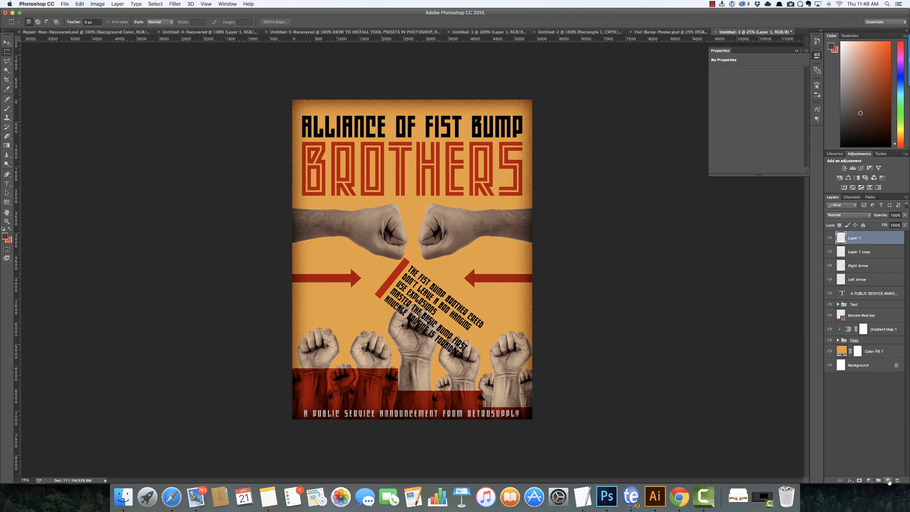
pyautogui.hotkey('ctrl', 'z')
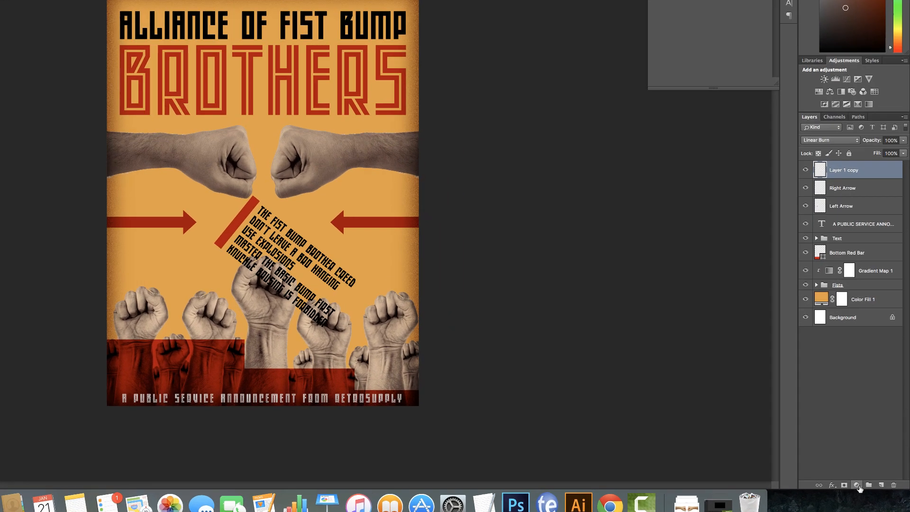
pyautogui.click(869, 480)
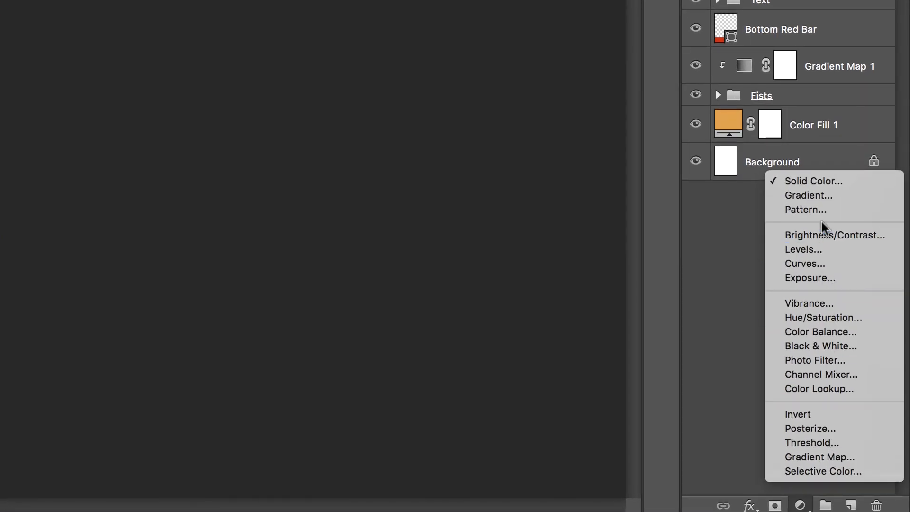
pyautogui.click(825, 185)
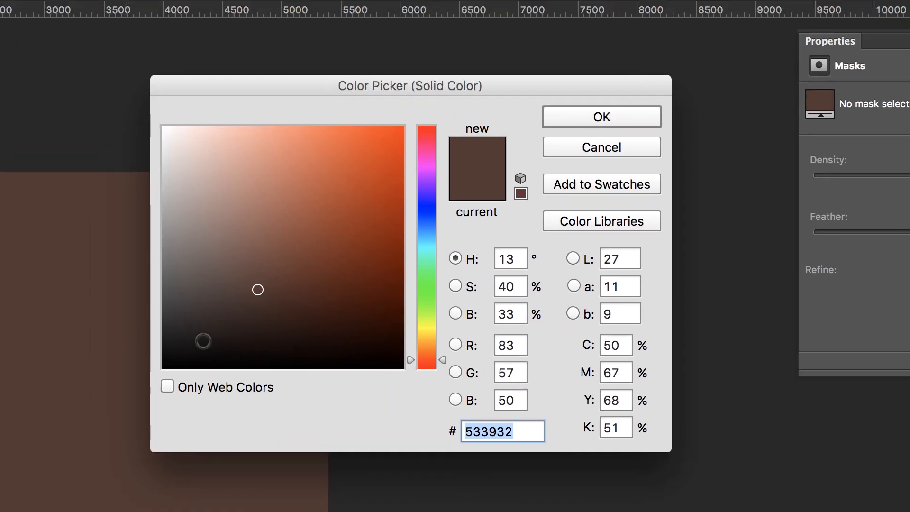
pyautogui.click(313, 282)
pyautogui.click(327, 265)
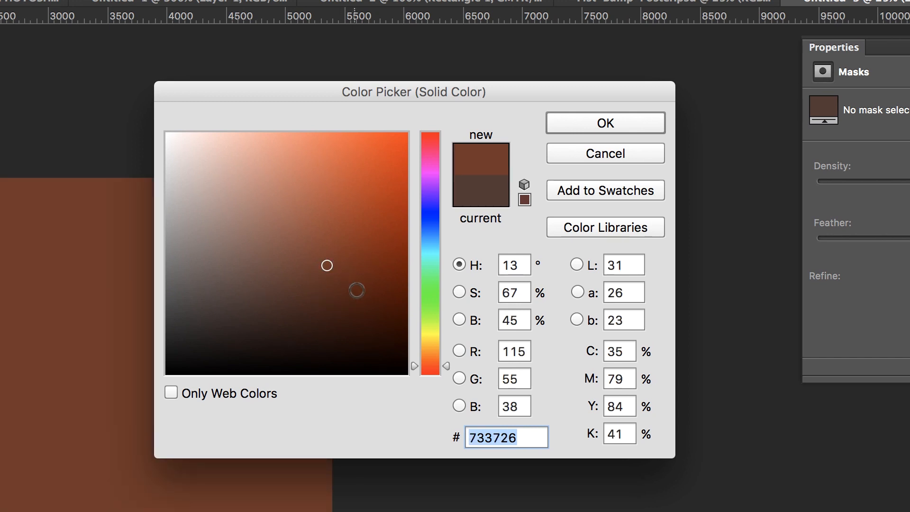
pyautogui.click(357, 268)
pyautogui.click(349, 258)
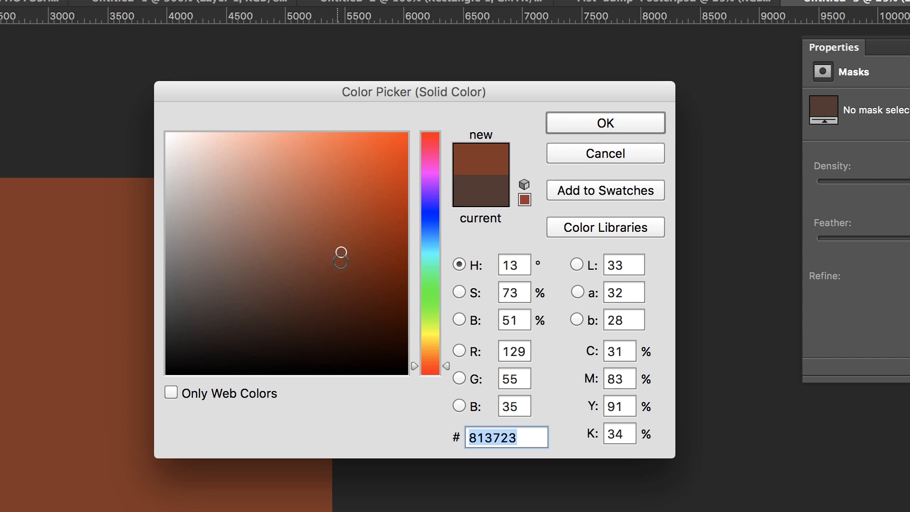
pyautogui.click(345, 259)
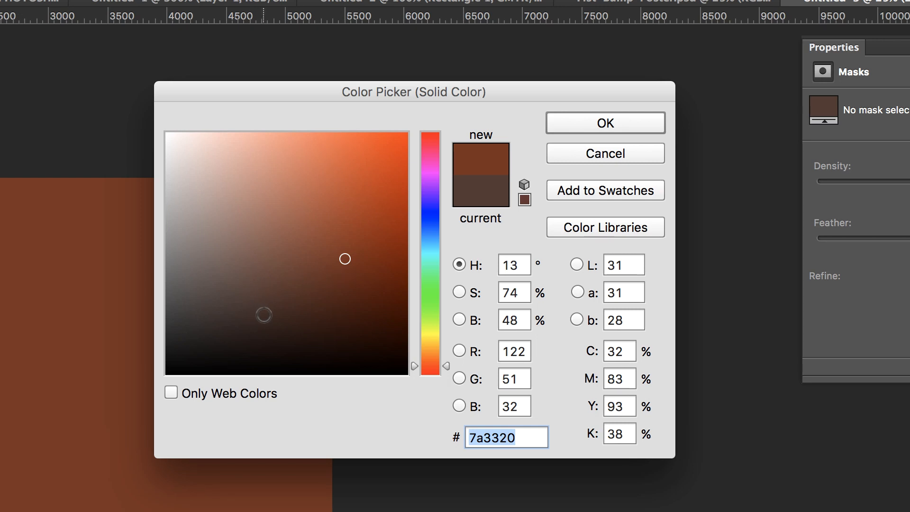
pyautogui.click(255, 297)
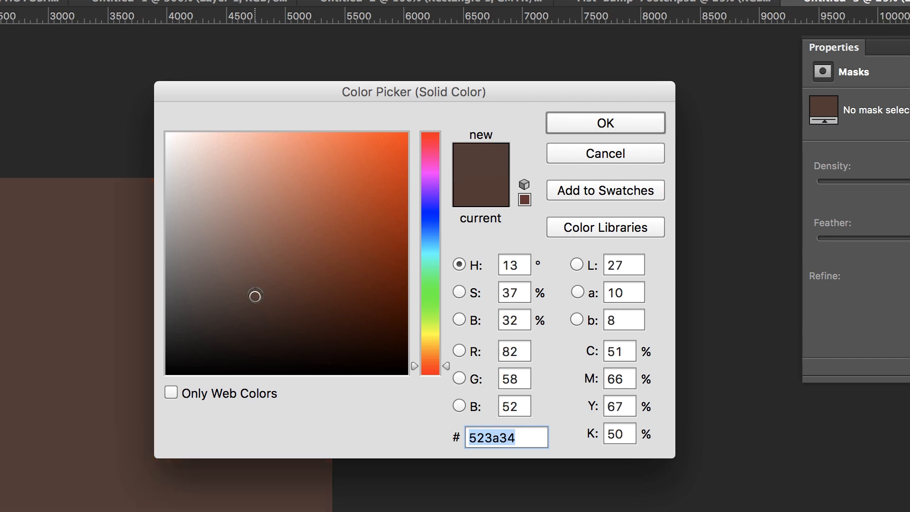
pyautogui.click(583, 125)
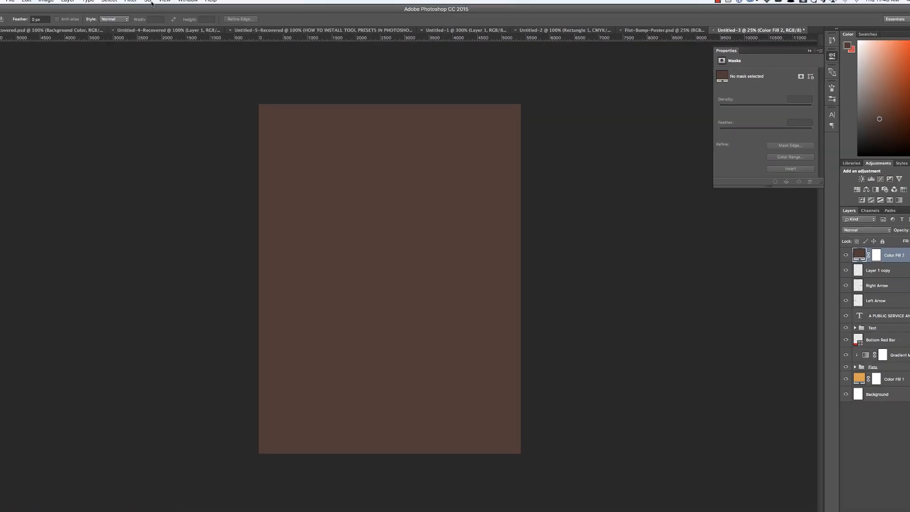
# - Convert the brown fill layer to a smart object and apply Add Noise at 400% with Uniform distribution and Monochromatic on
pyautogui.click(131, 0)
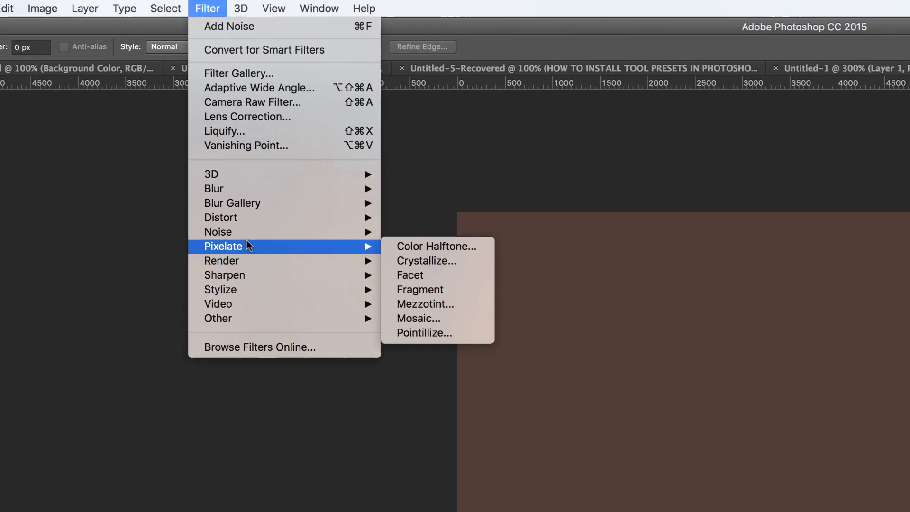
pyautogui.moveTo(190, 112)
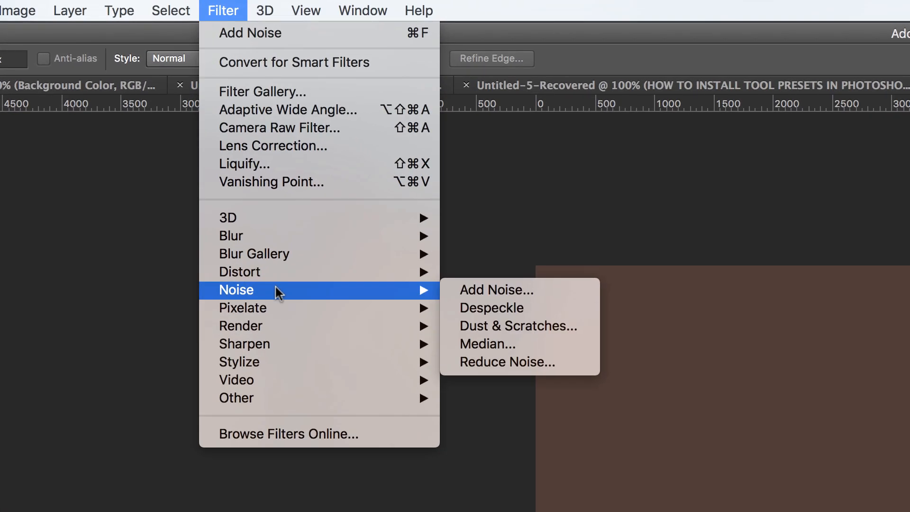
pyautogui.click(537, 291)
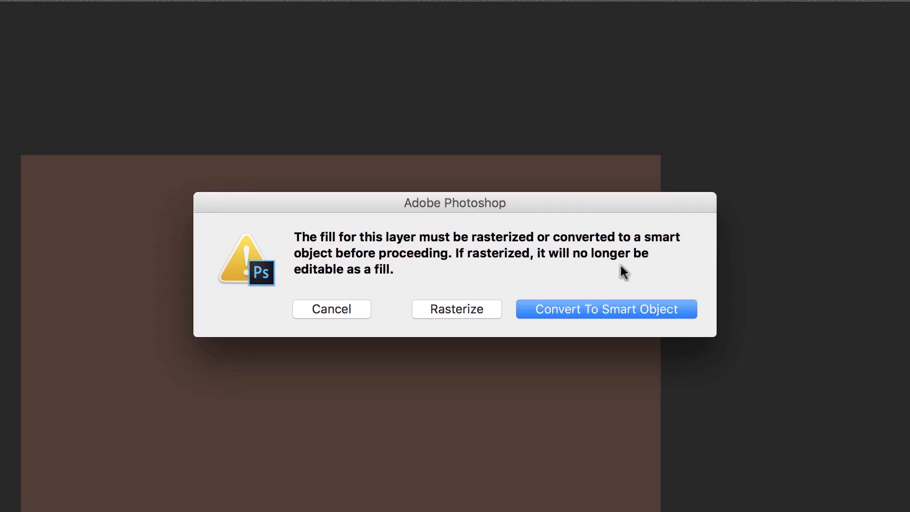
pyautogui.click(600, 309)
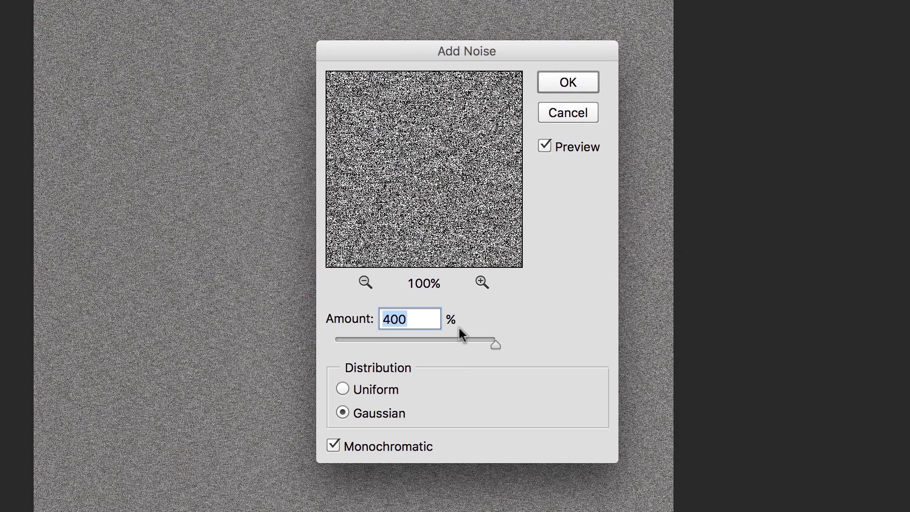
pyautogui.click(342, 388)
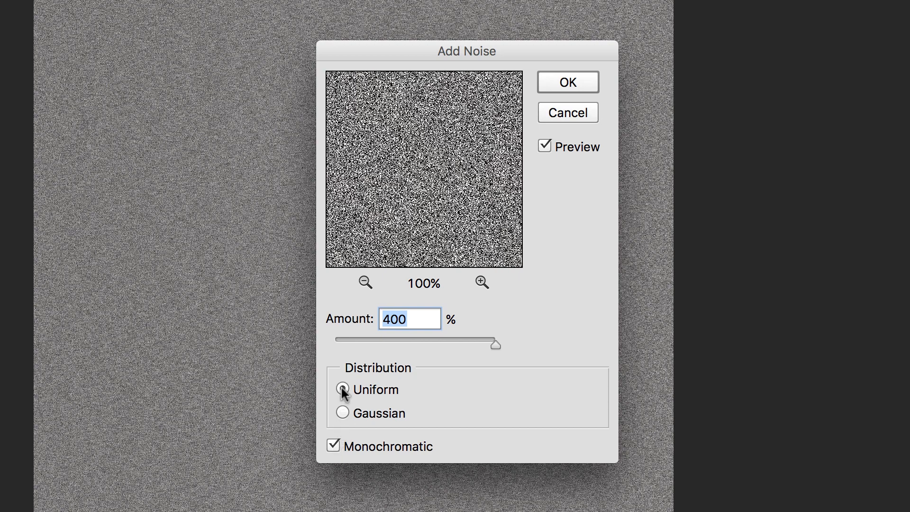
pyautogui.click(342, 411)
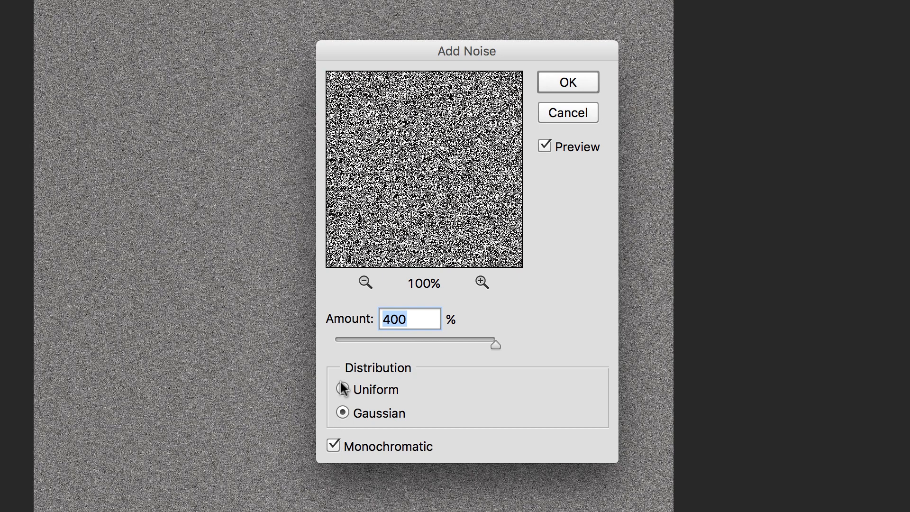
pyautogui.click(341, 387)
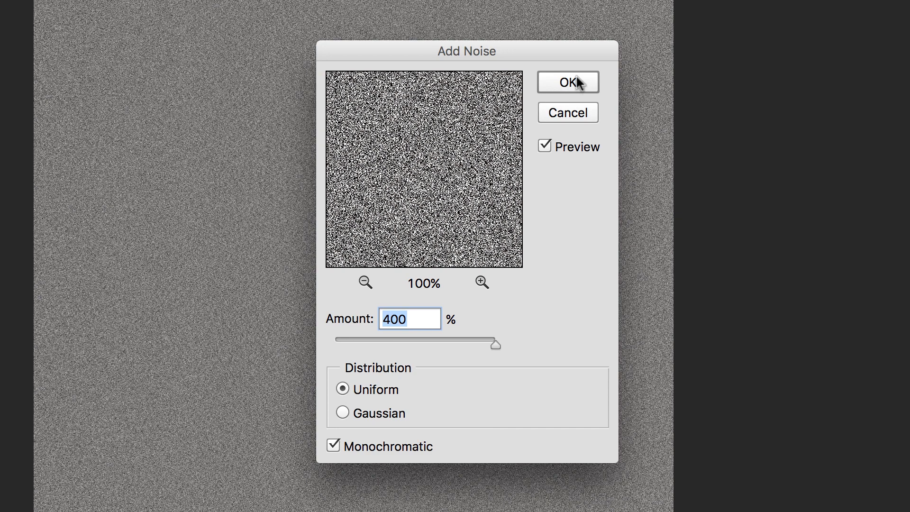
pyautogui.click(344, 411)
pyautogui.click(343, 388)
pyautogui.click(573, 81)
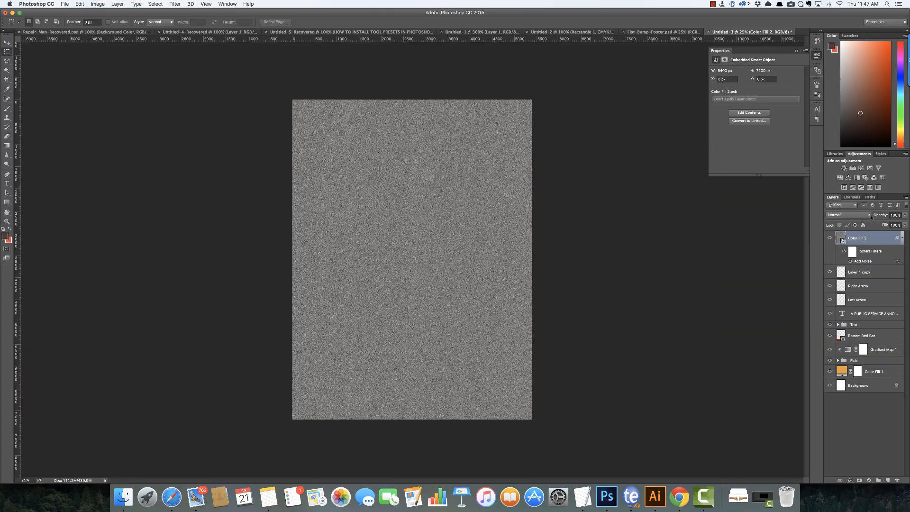
# - Set the noise fill layer's blend mode to Linear Burn, lower its opacity to about 30%, and check the grain up close
pyautogui.click(874, 218)
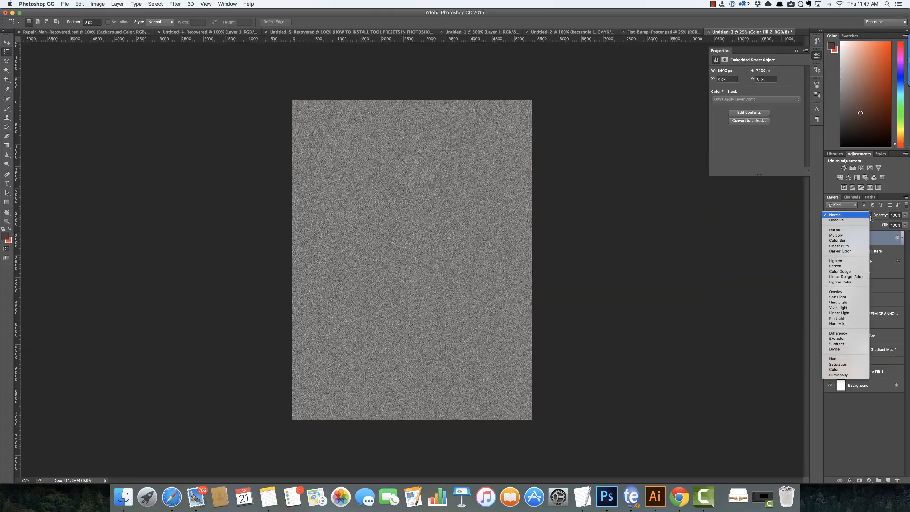
pyautogui.click(859, 246)
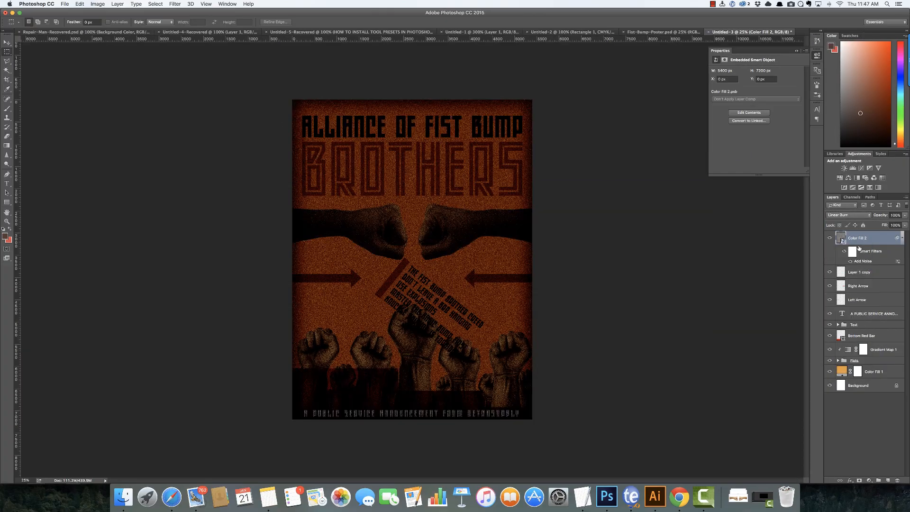
pyautogui.click(905, 215)
pyautogui.moveTo(905, 224); pyautogui.dragTo(882, 223)
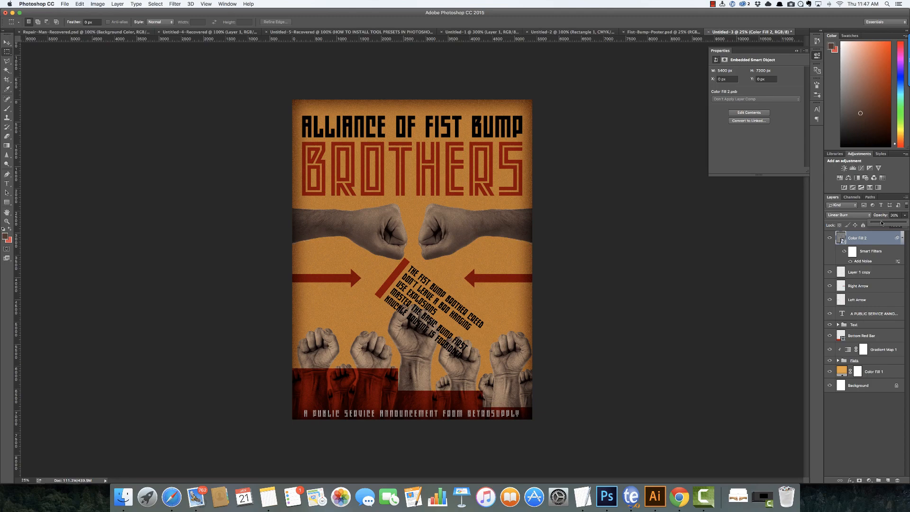
pyautogui.press('super+equal')
pyautogui.press('super+equal')
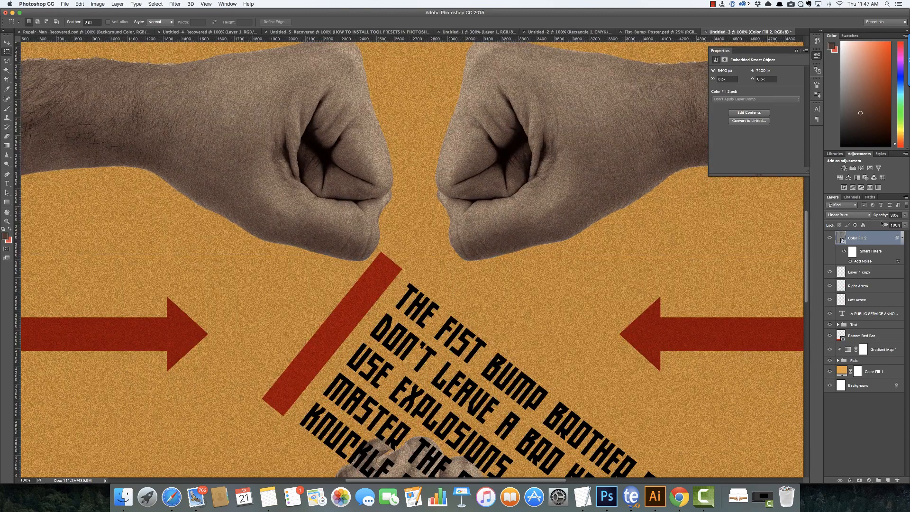
pyautogui.press('super+minus')
pyautogui.press('super+minus')
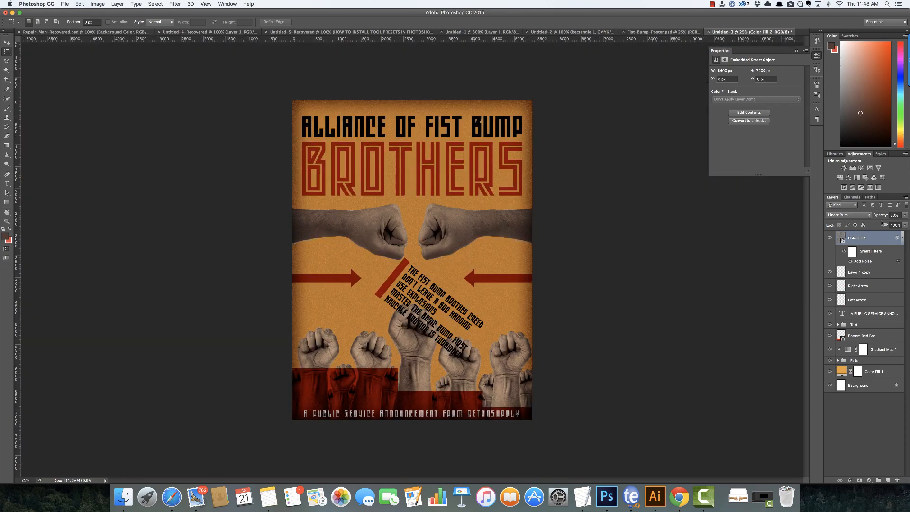